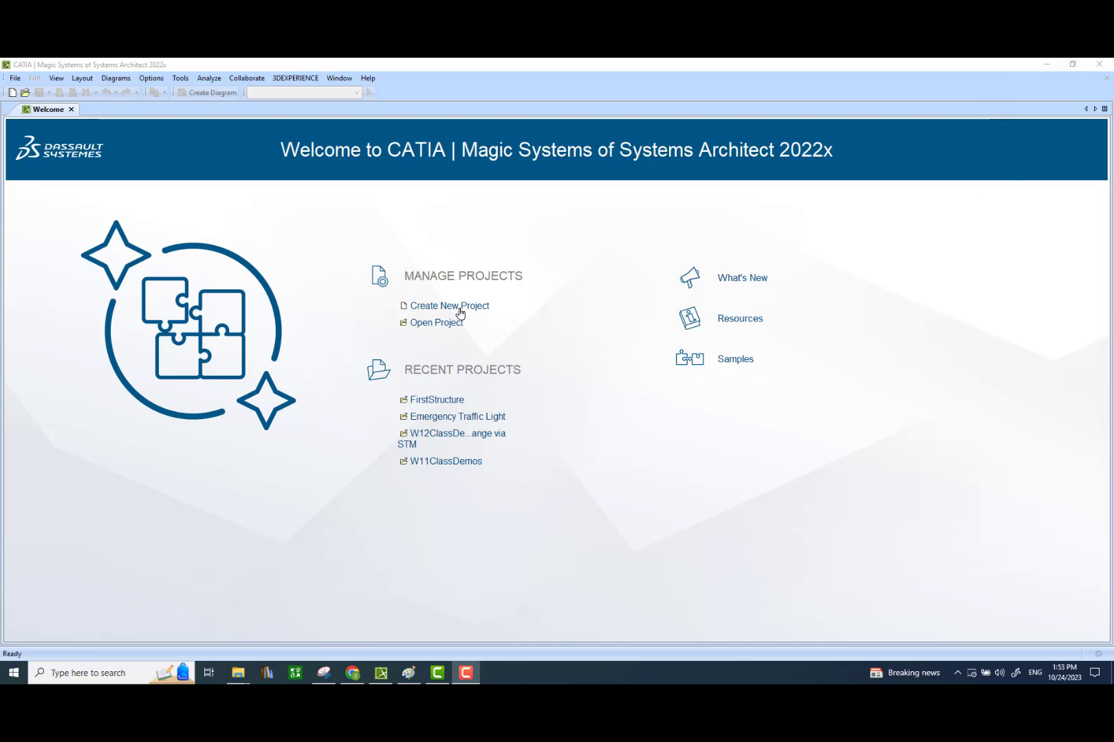
- Create a new SysML project named ATMSystemBDDandPARwithSimulation with Use Basic Units Library ticked
left_click(460, 311)
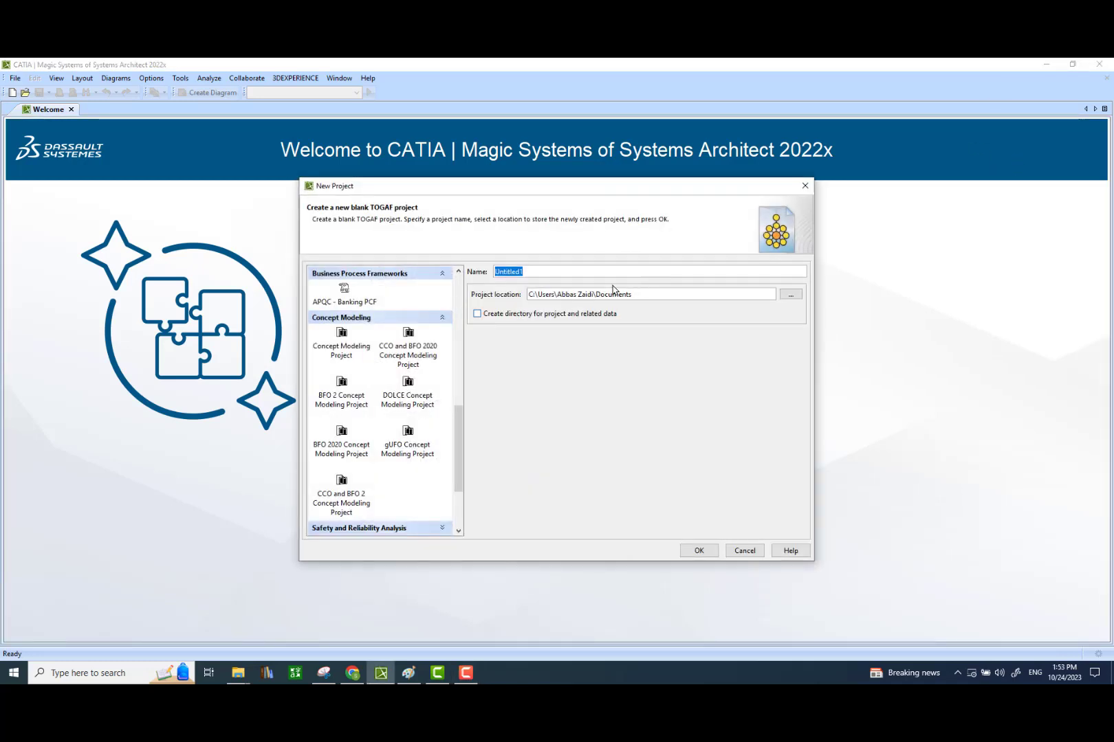
type("ATMSystemBDDandPARwithSimulation")
triple_click(638, 294)
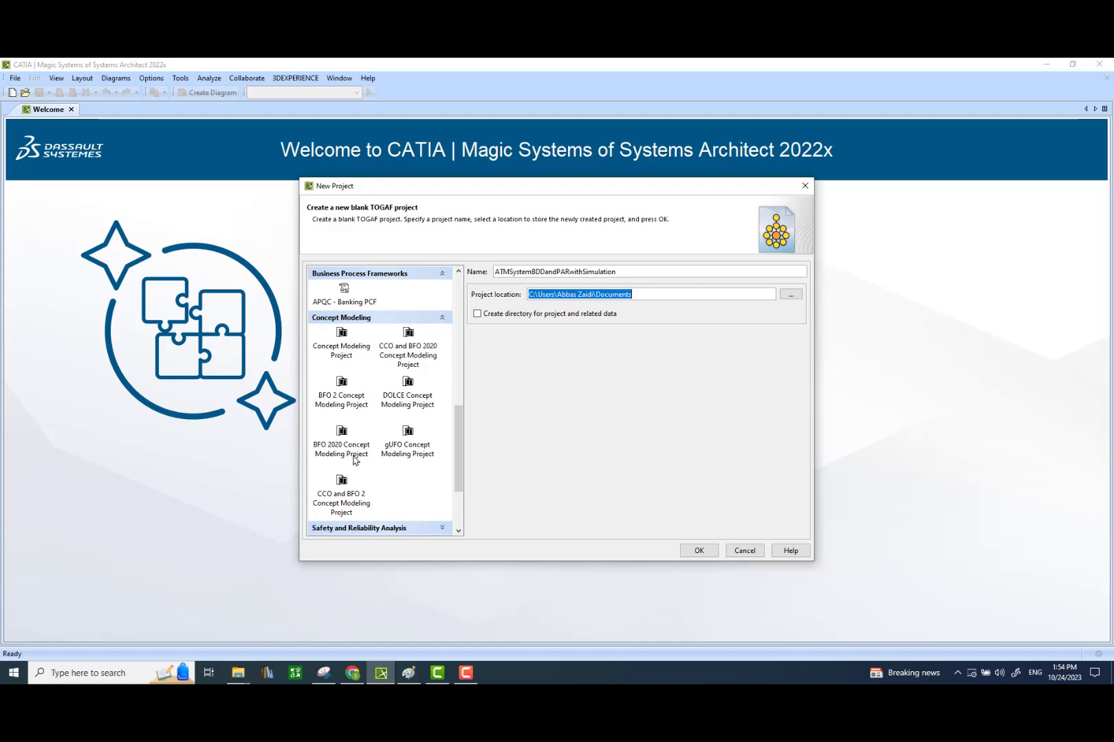
scroll(456, 439, "down", 1)
left_click_drag(456, 439, 457, 292)
left_click(335, 353)
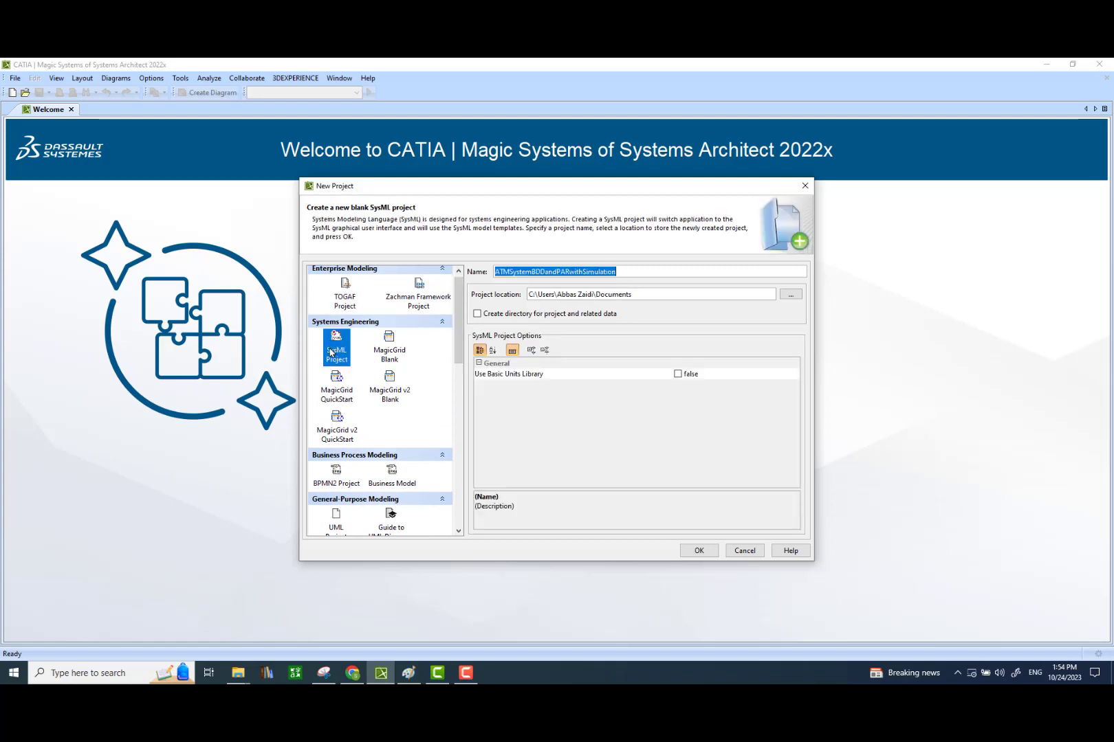
left_click(678, 374)
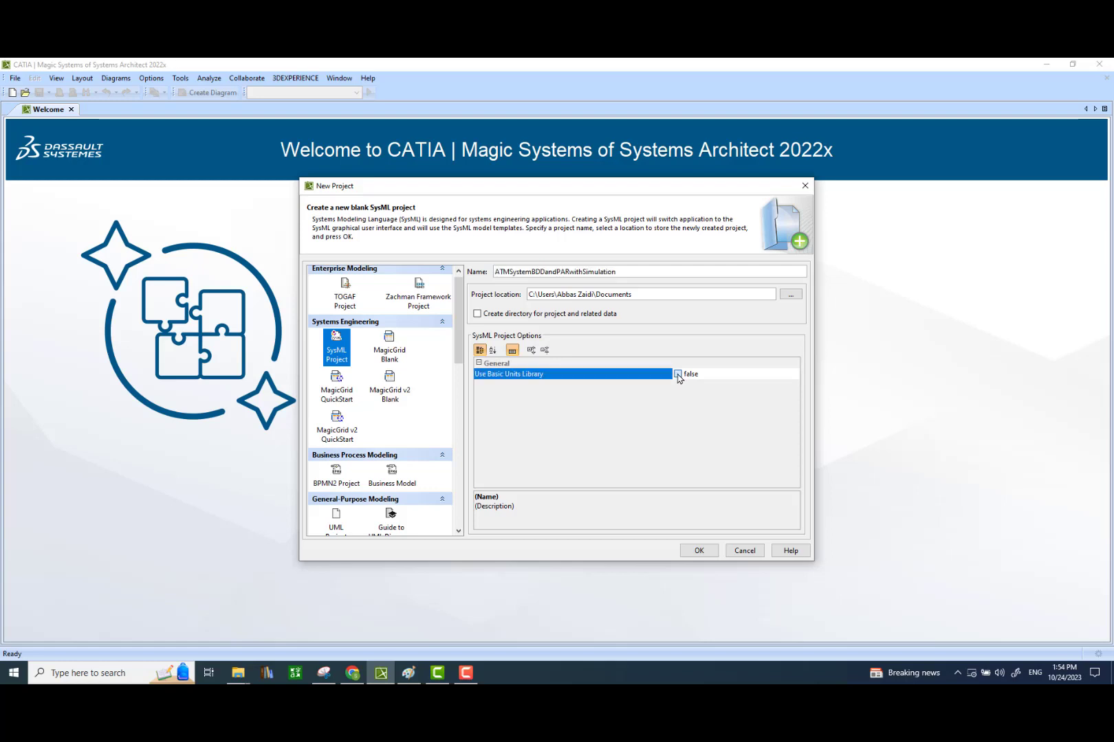
left_click(698, 551)
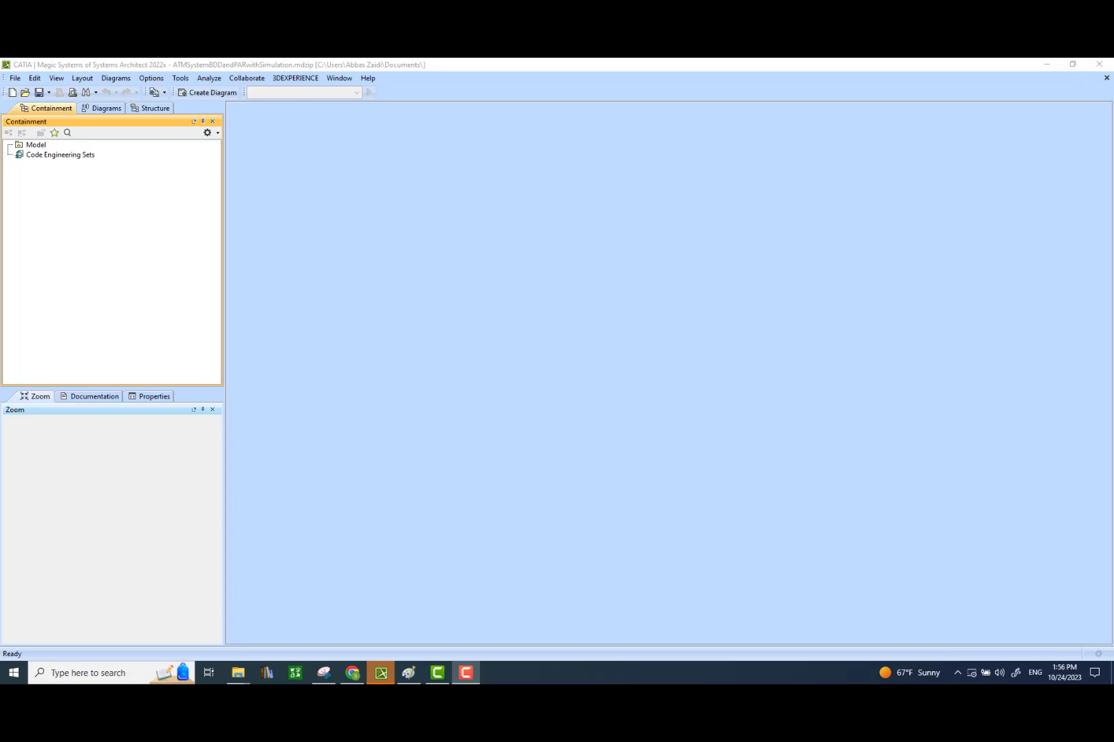
- Add a SysML Block Definition Diagram under the Model element and drag its frame smaller
left_click(34, 146)
right_click(34, 146)
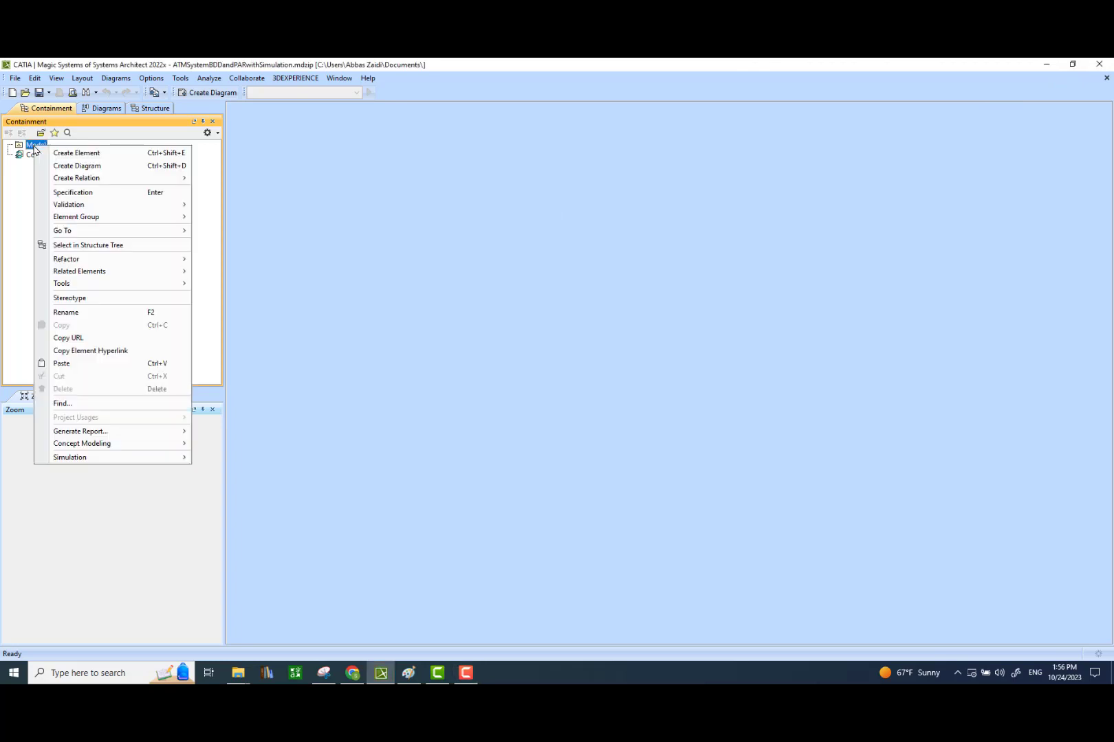
left_click(68, 167)
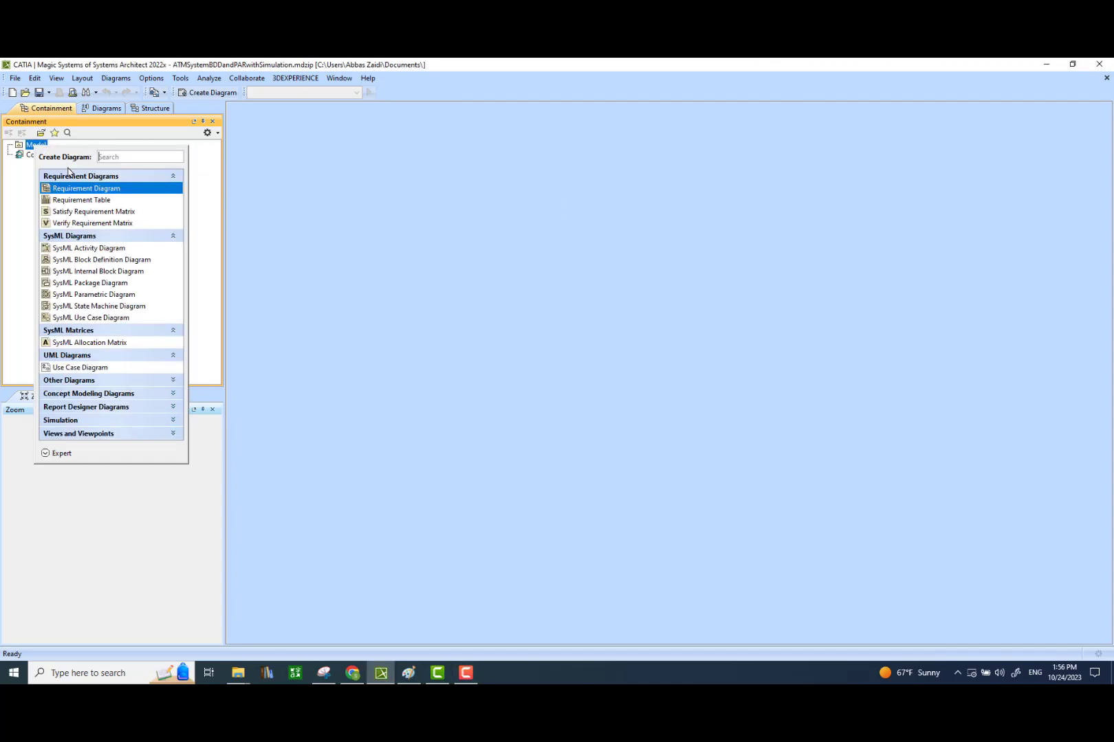
left_click(147, 265)
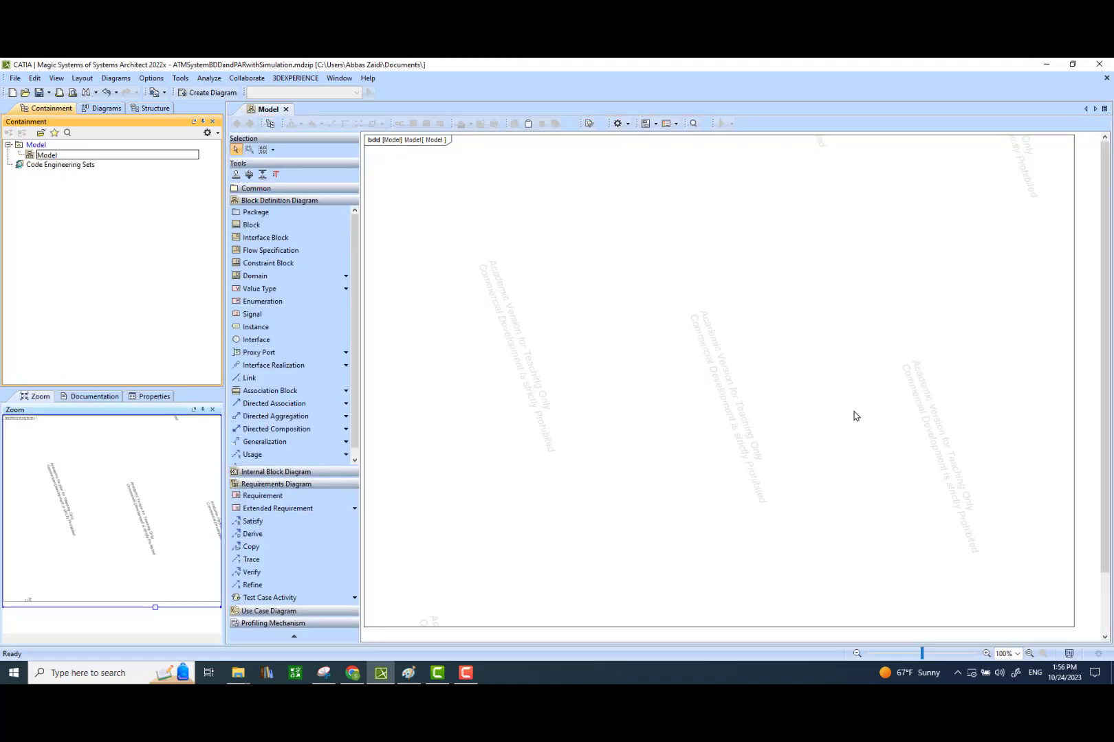
left_click(1065, 627)
left_click_drag(1065, 629, 719, 363)
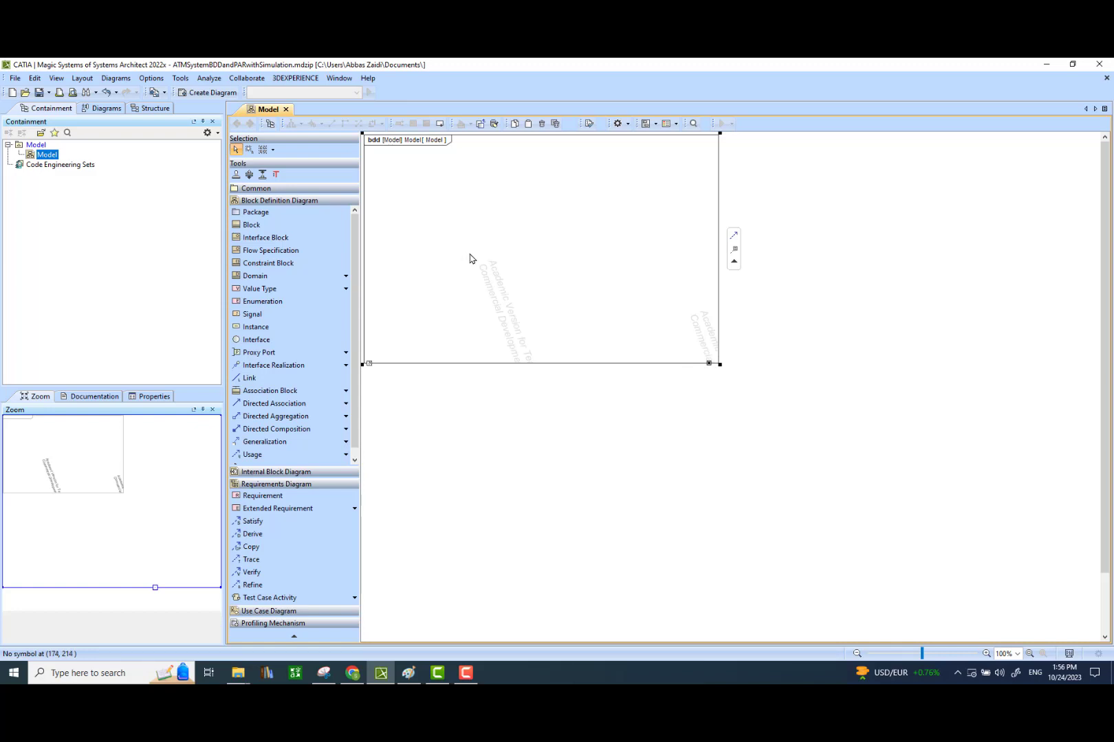
- Place a block named ATM near the top-left of the diagram
left_click(255, 225)
left_click_drag(454, 184, 503, 204)
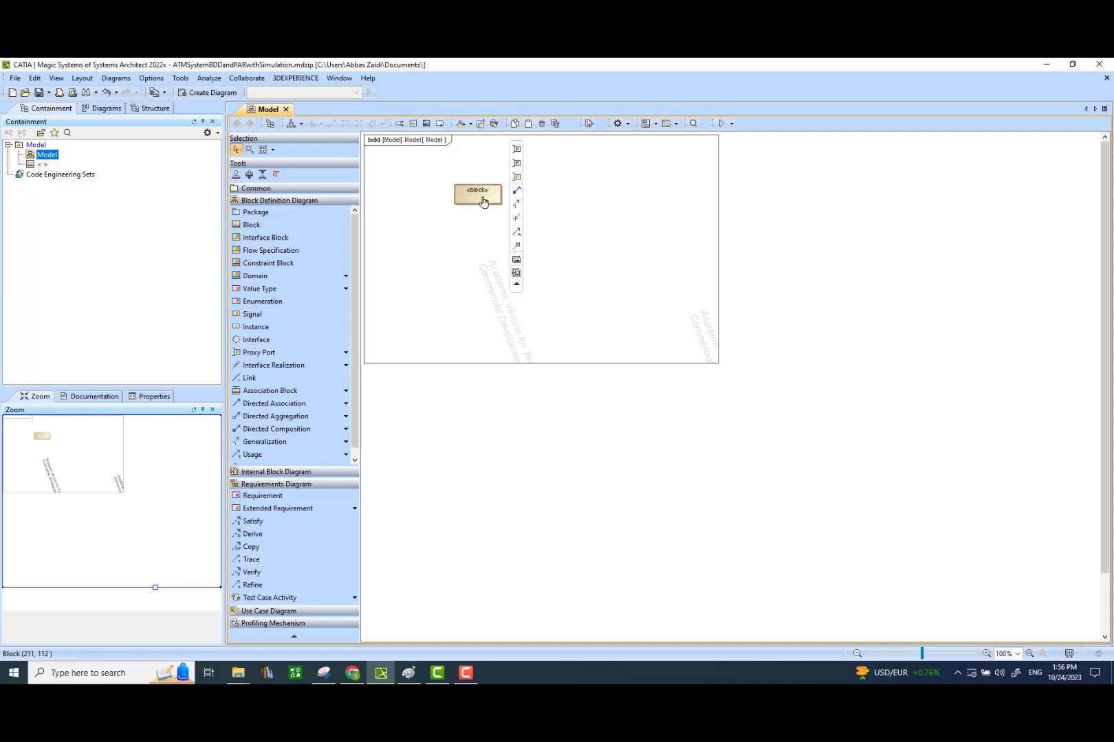
type("ATM")
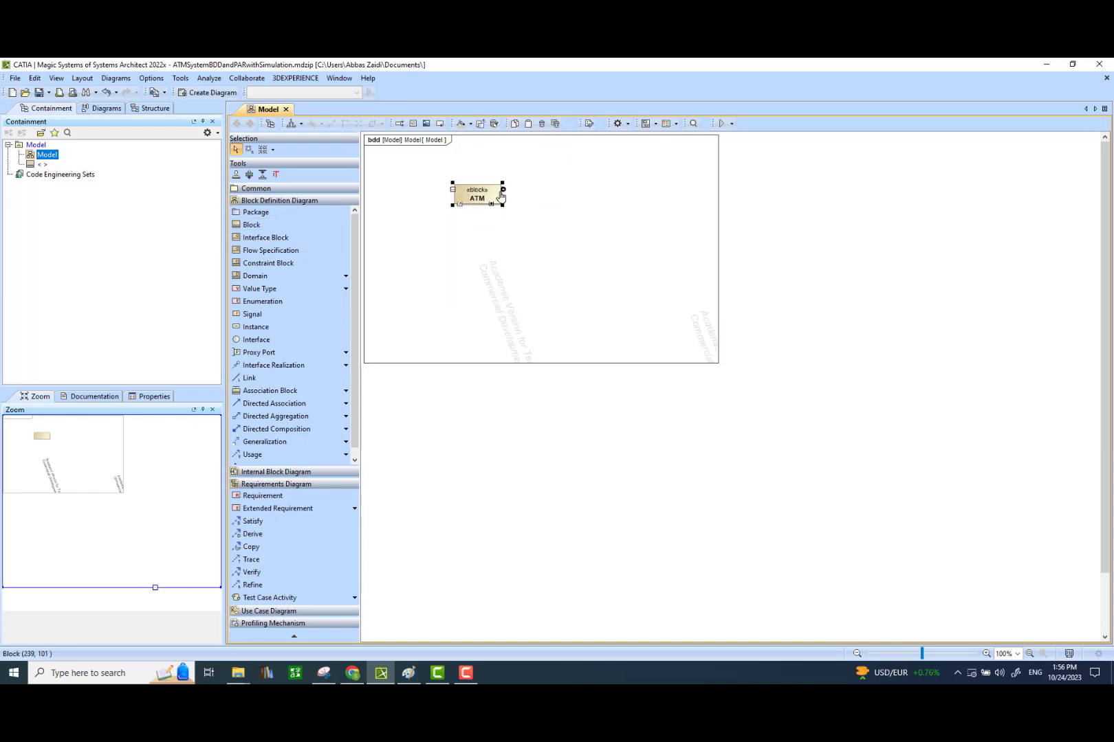
key("Return")
- Add composed part blocks Computing Unit and Display below ATM
left_click_drag(517, 193, 429, 240)
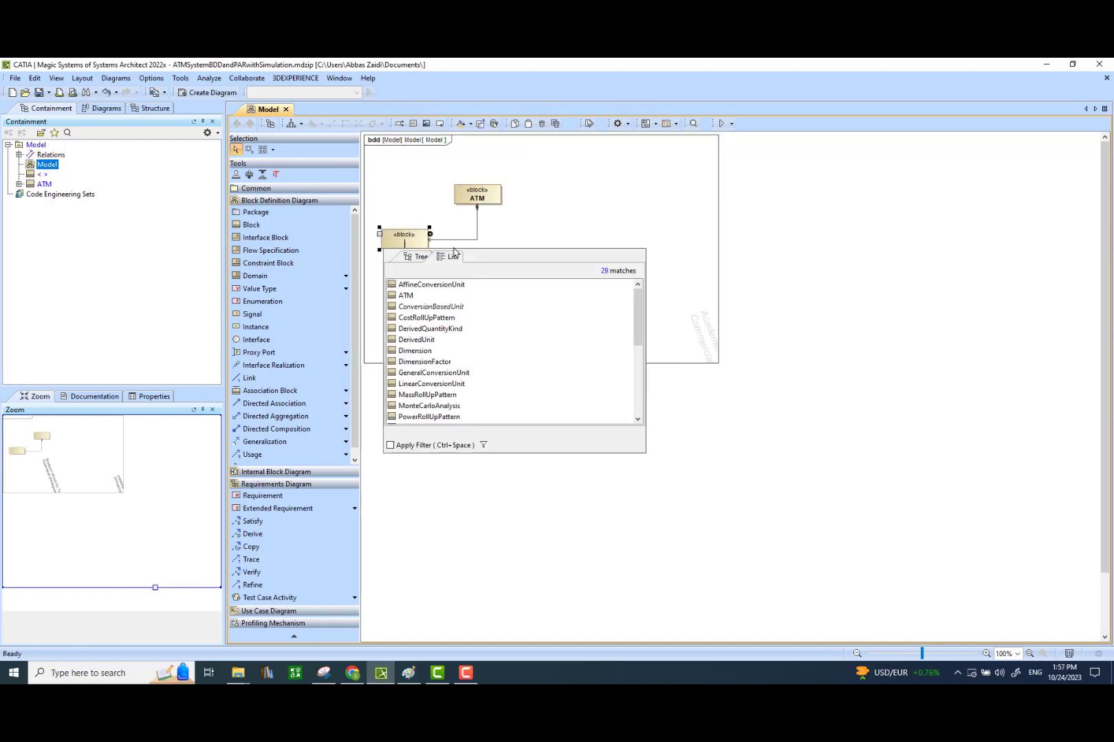
type("Com")
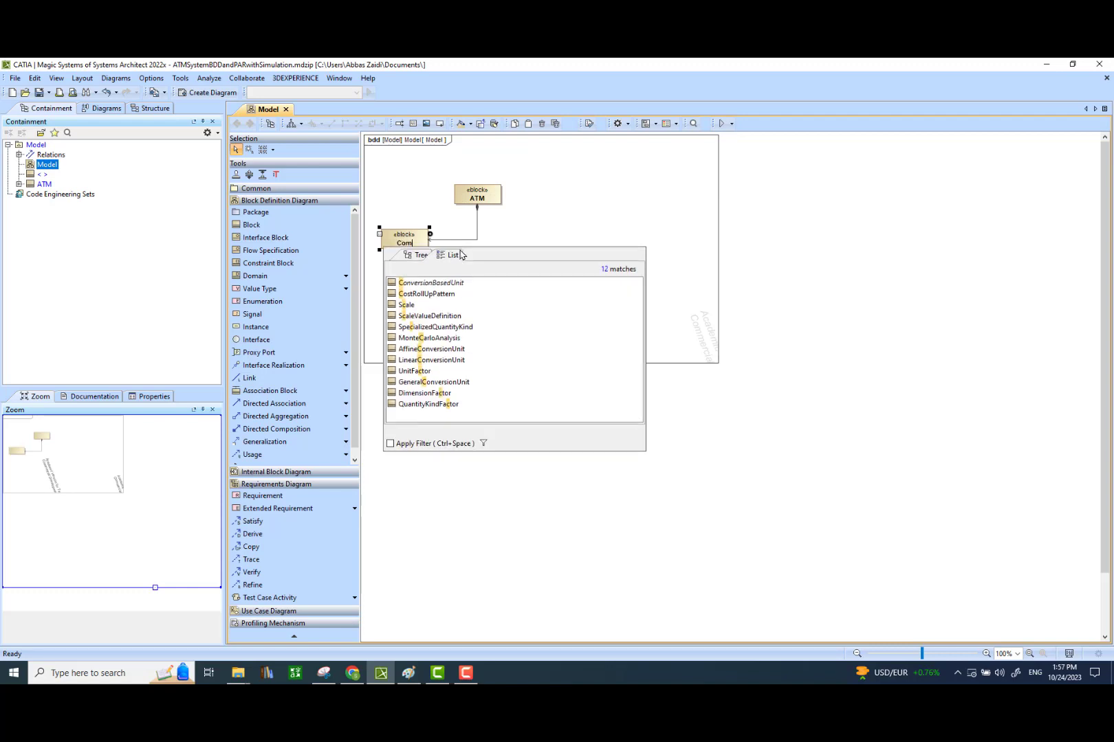
type("puting Unit")
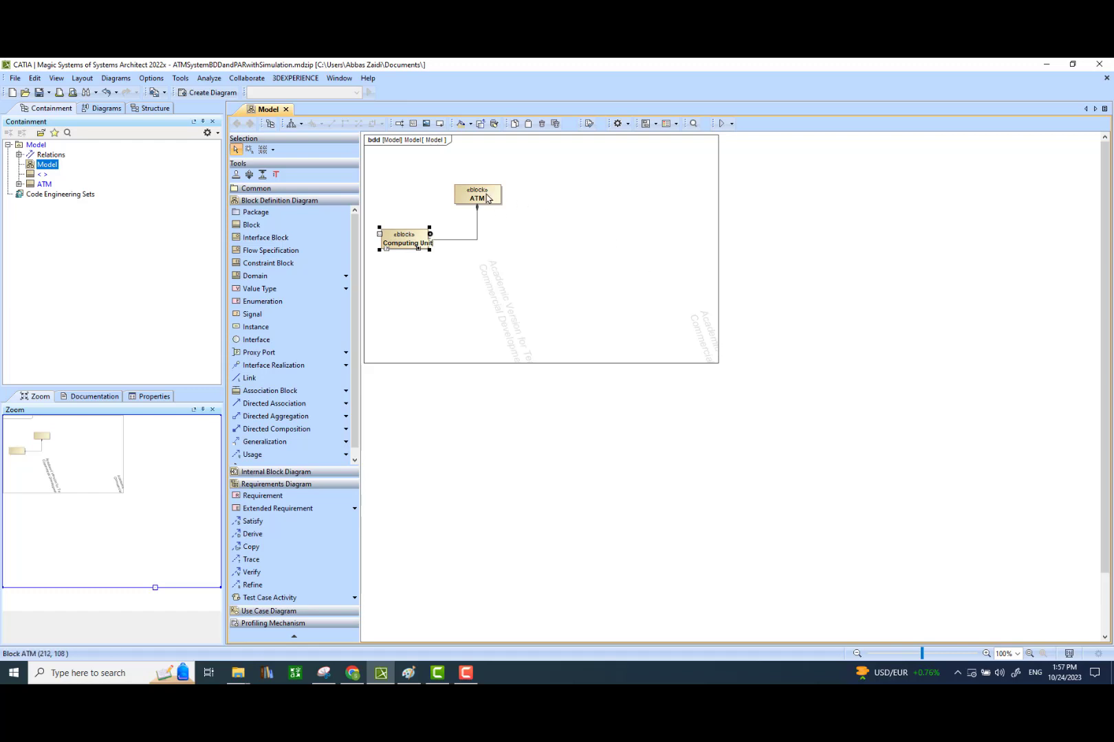
left_click(491, 196)
left_click_drag(523, 219, 544, 240)
left_click(562, 248)
key("ctrl+space")
type("Display")
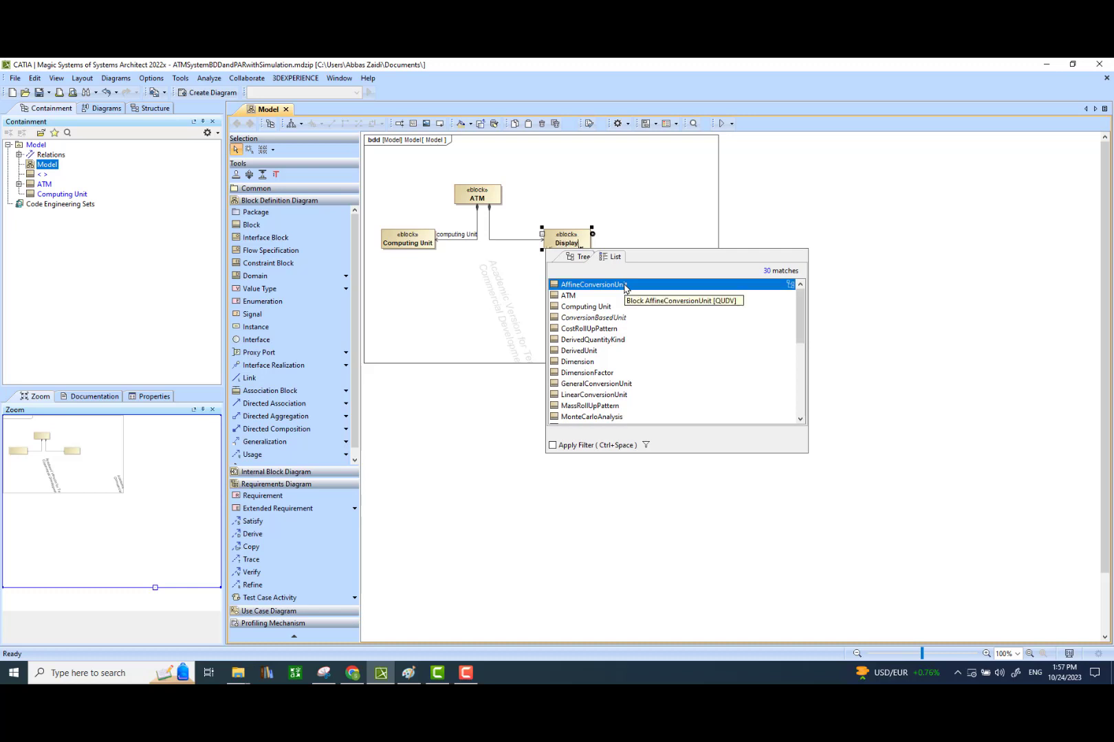
key("Return")
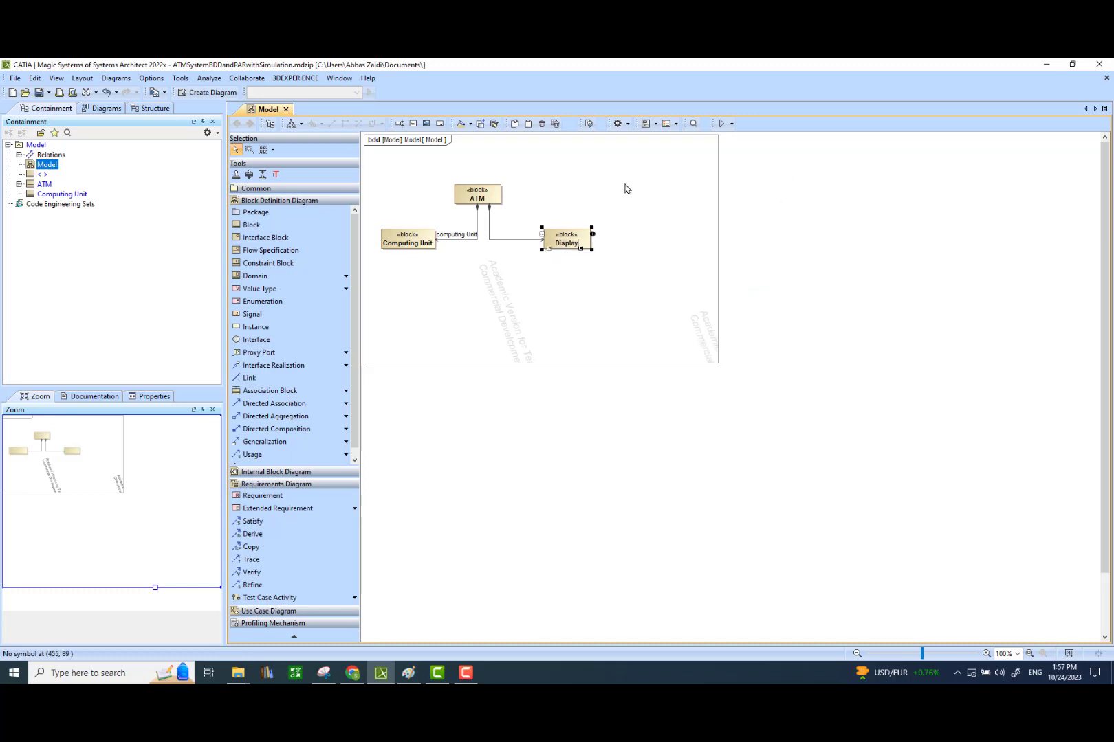
left_click(586, 193)
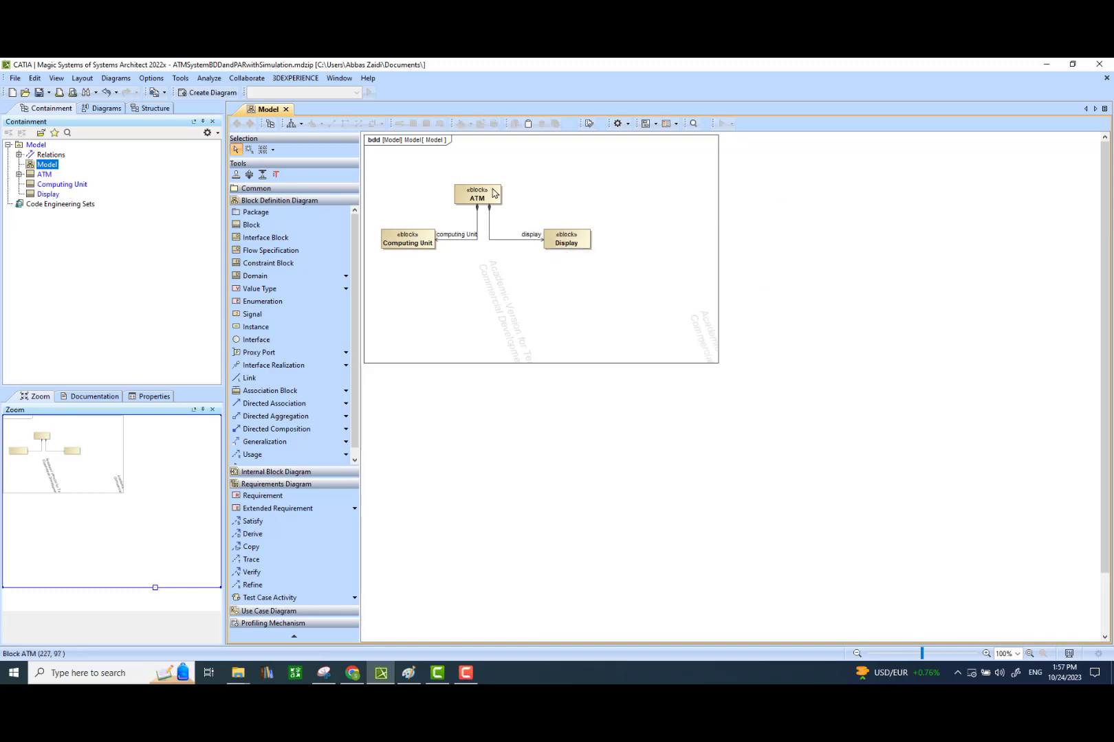
left_click(493, 194)
- Add a value property weight of type mass[kilogram] to the ATM block
left_click(503, 194)
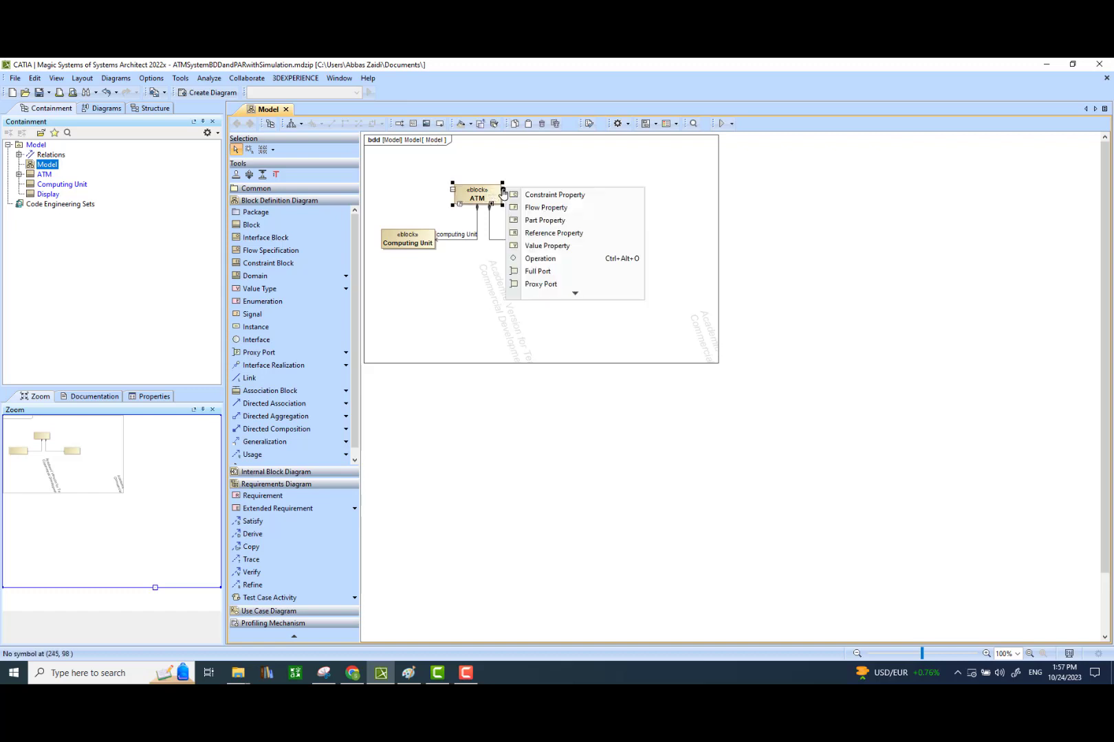
left_click(533, 247)
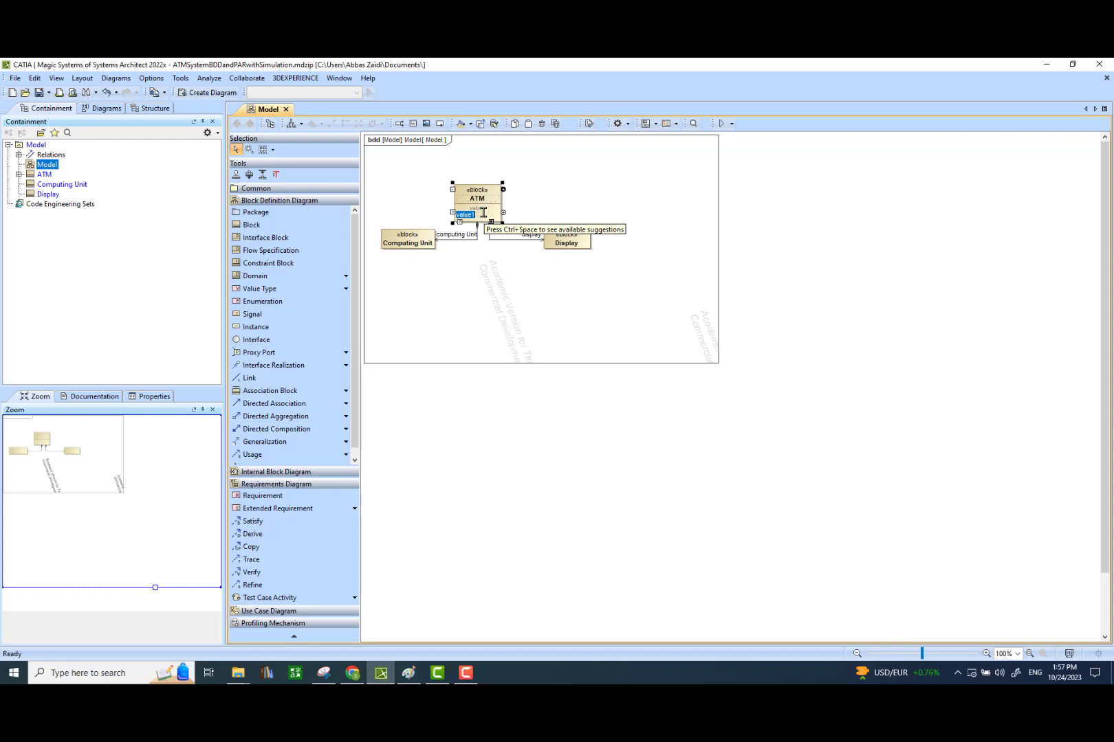
type("weight : kg")
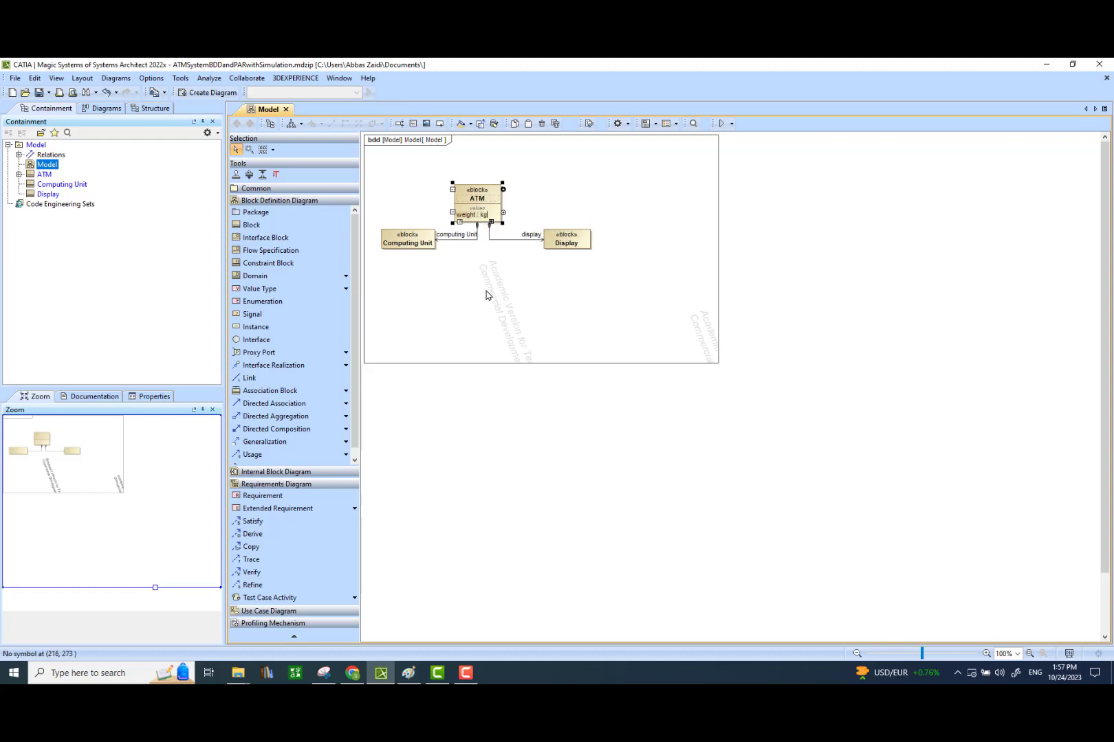
key("ctrl+space")
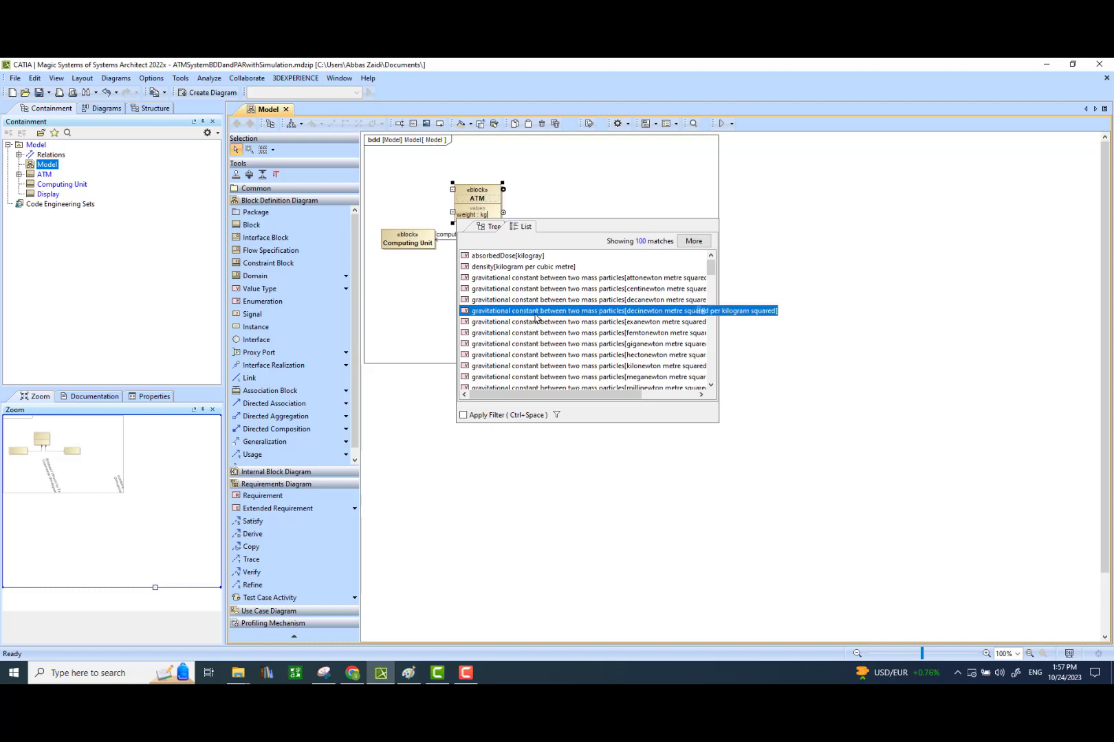
scroll(535, 317, "down", 8)
scroll(535, 318, "up", 2)
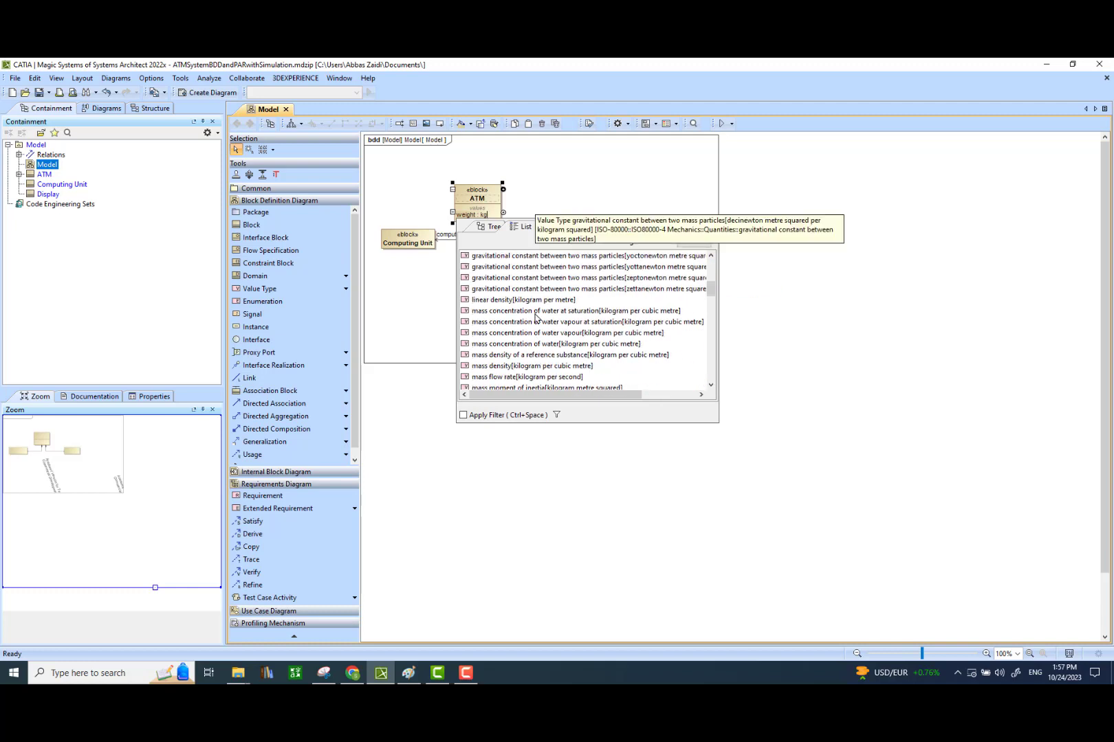
scroll(535, 318, "down", 4)
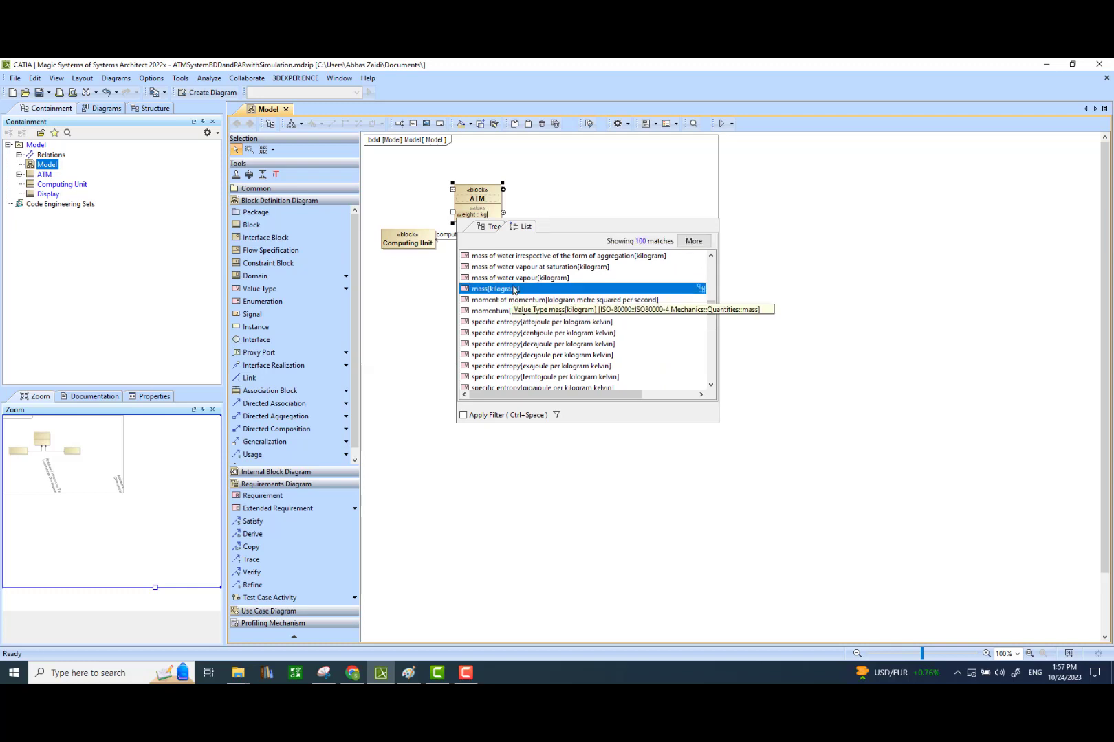
left_click(512, 290)
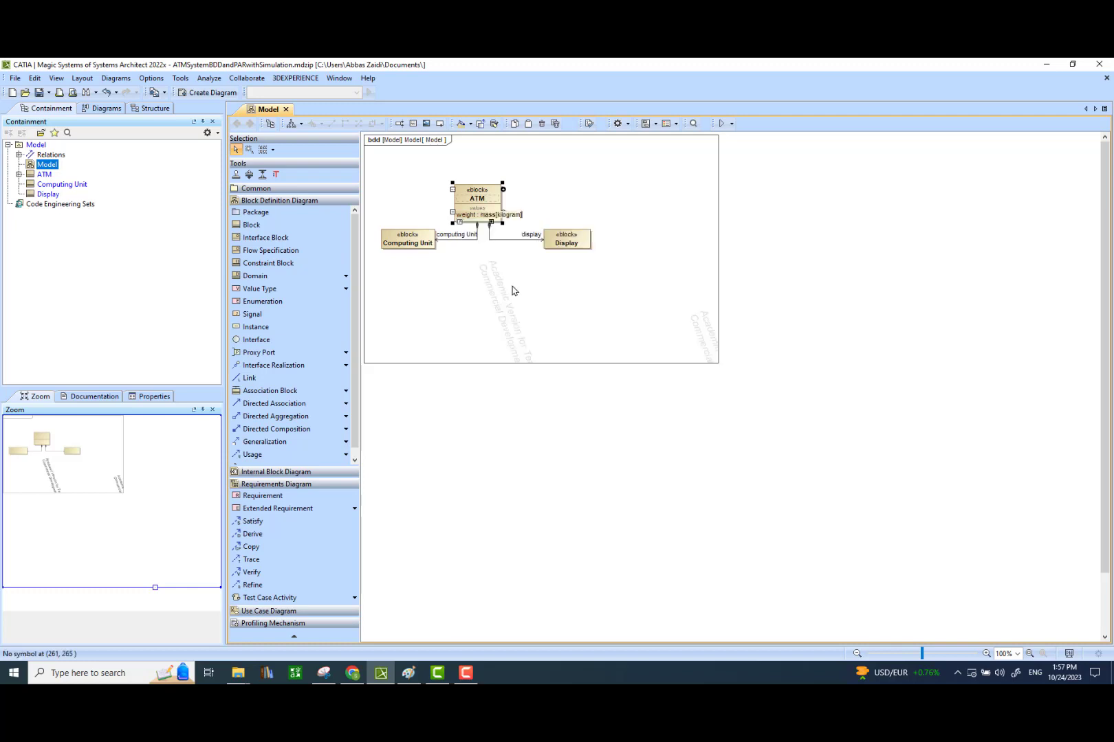
left_click(624, 275)
left_click(426, 243)
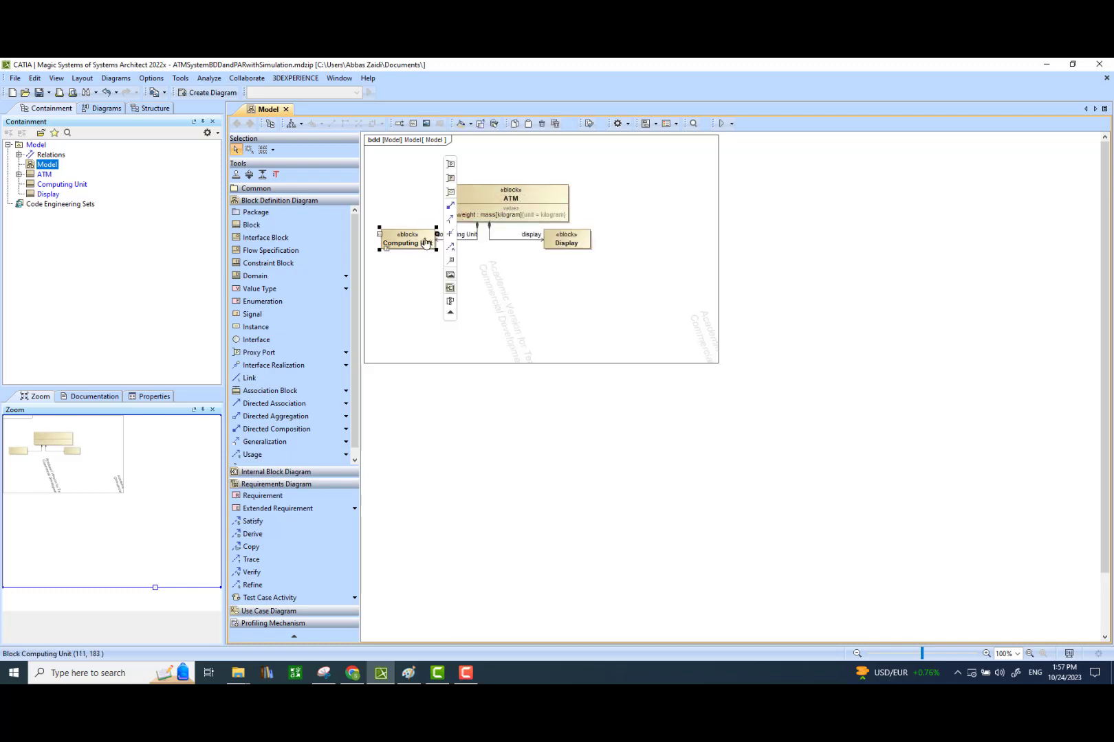
- Add value property wtcpu of type mass[kilogram] to Computing Unit
left_click(435, 235)
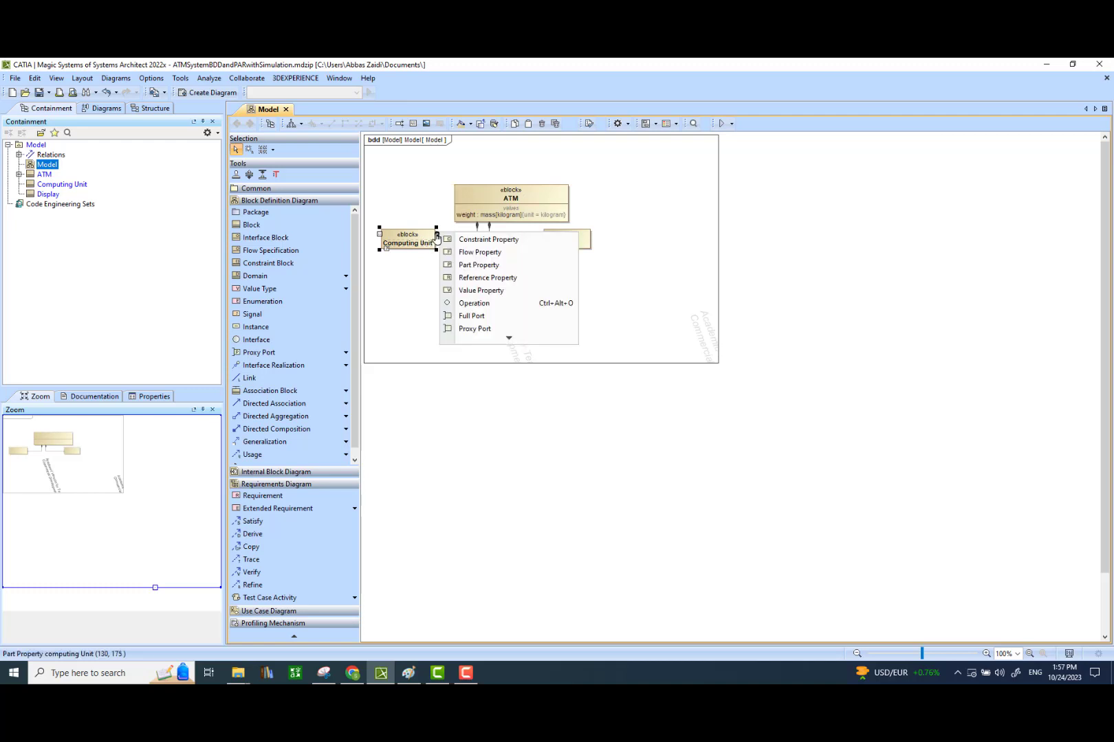
left_click(481, 291)
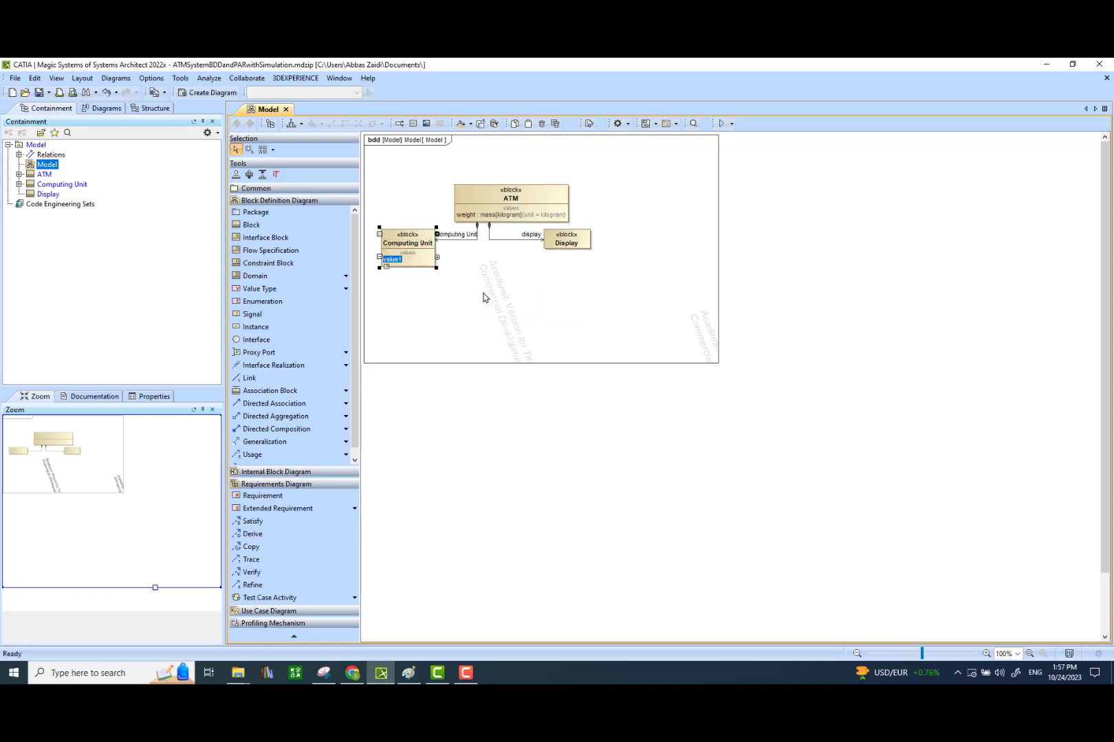
type("w")
type("tcpu : kg")
key("ctrl+space")
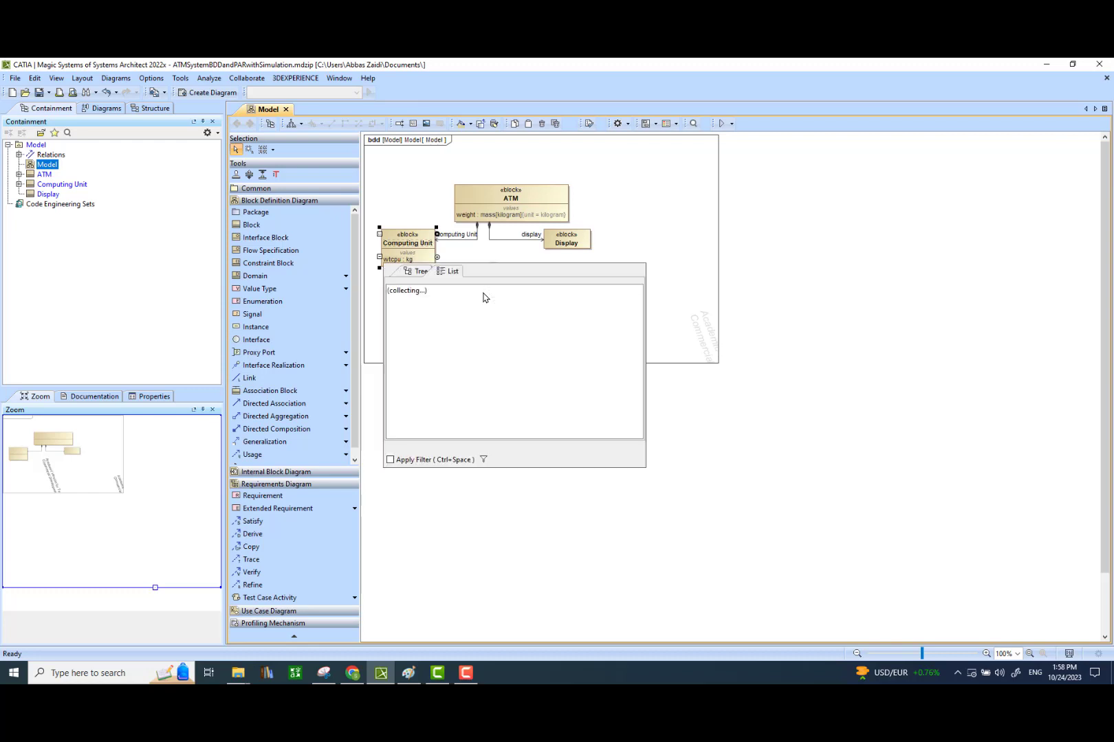
scroll(481, 399, "down", 5)
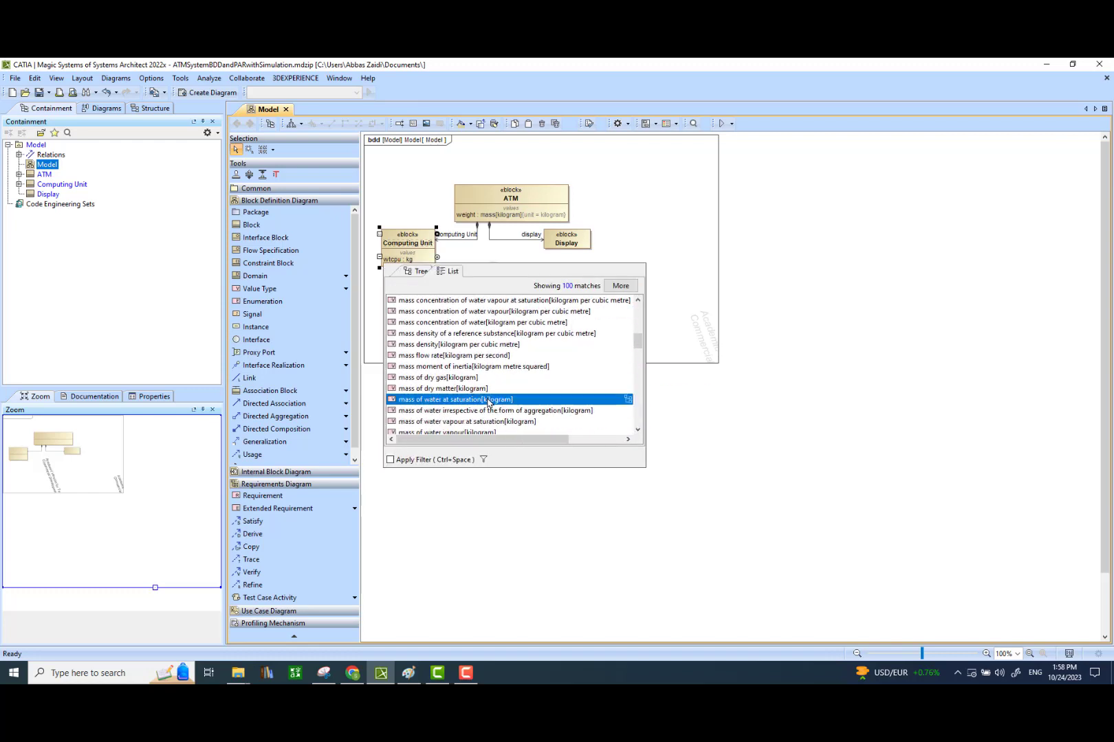
scroll(501, 389, "down", 3)
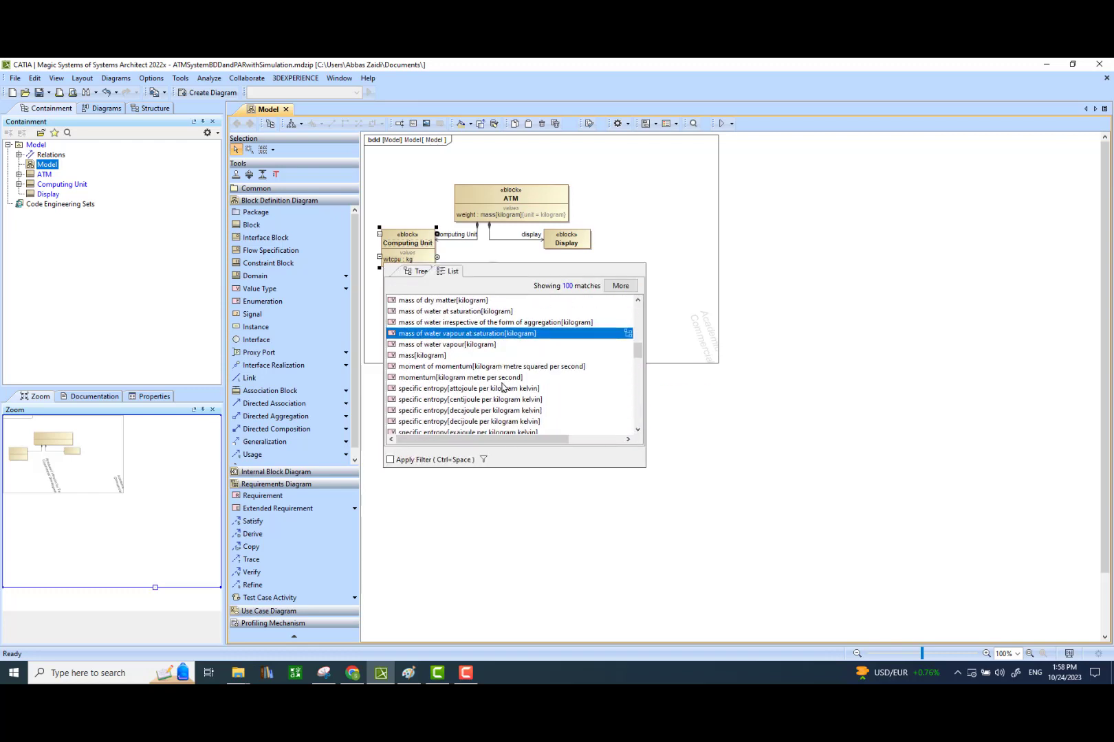
left_click(447, 356)
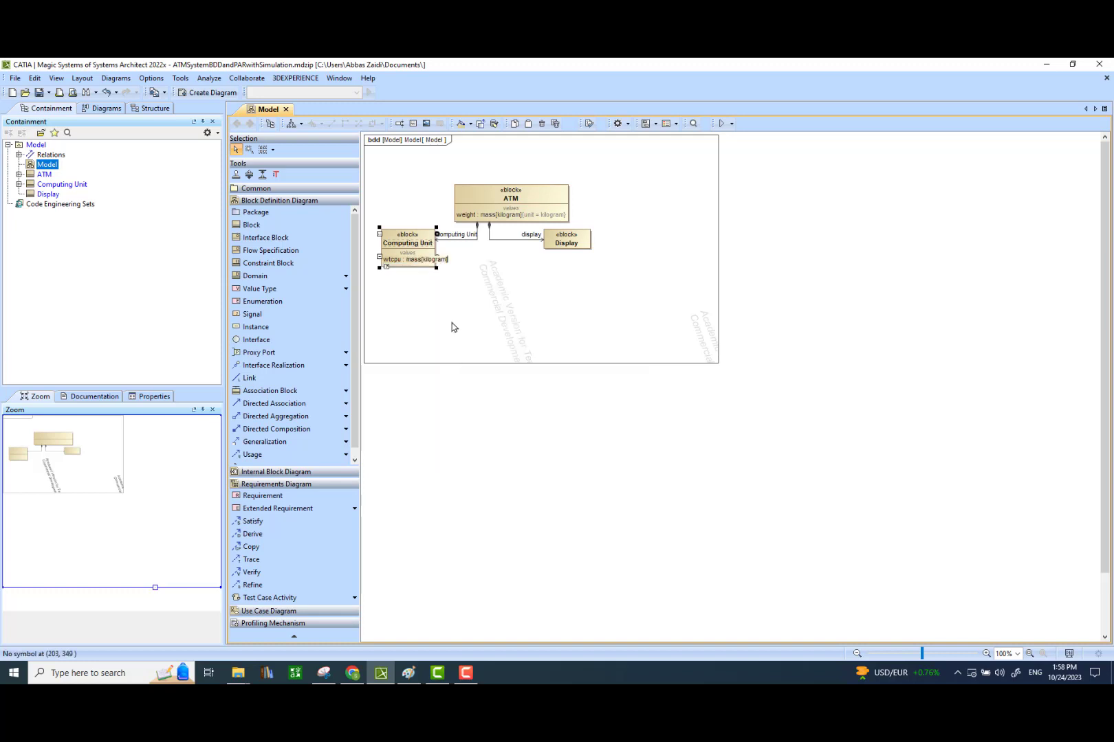
left_click(572, 242)
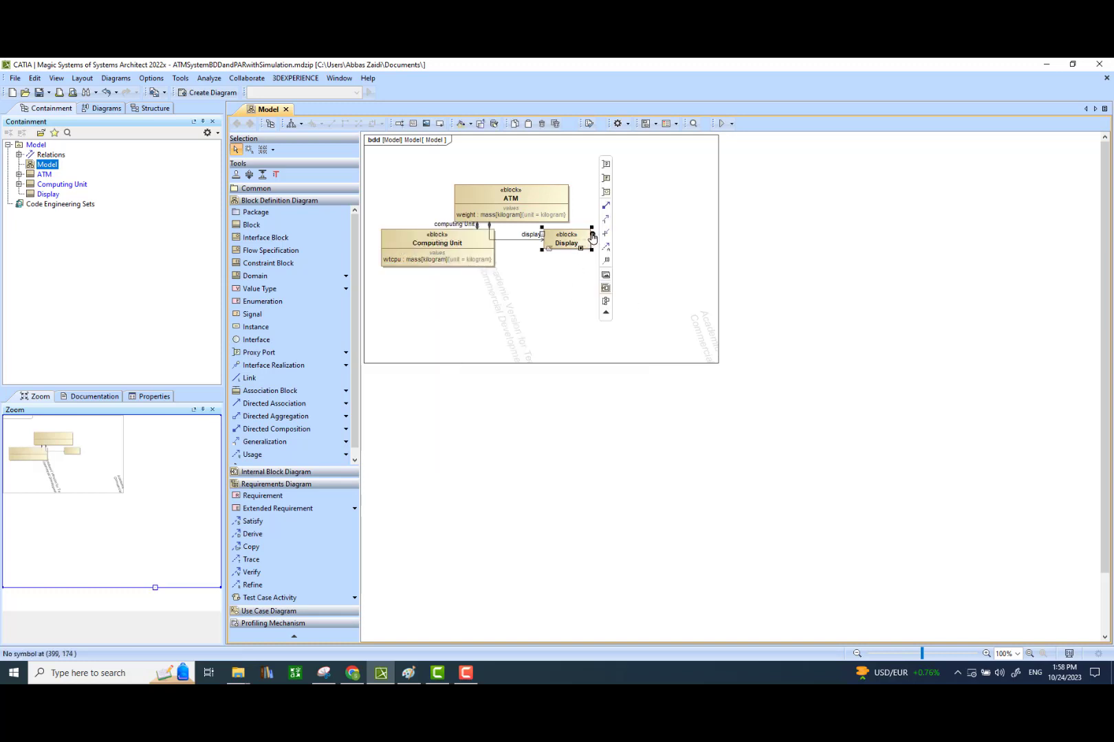
- Add value property 'wtdisp : kg' to Display and bring up its type suggestions
left_click(591, 237)
left_click(638, 291)
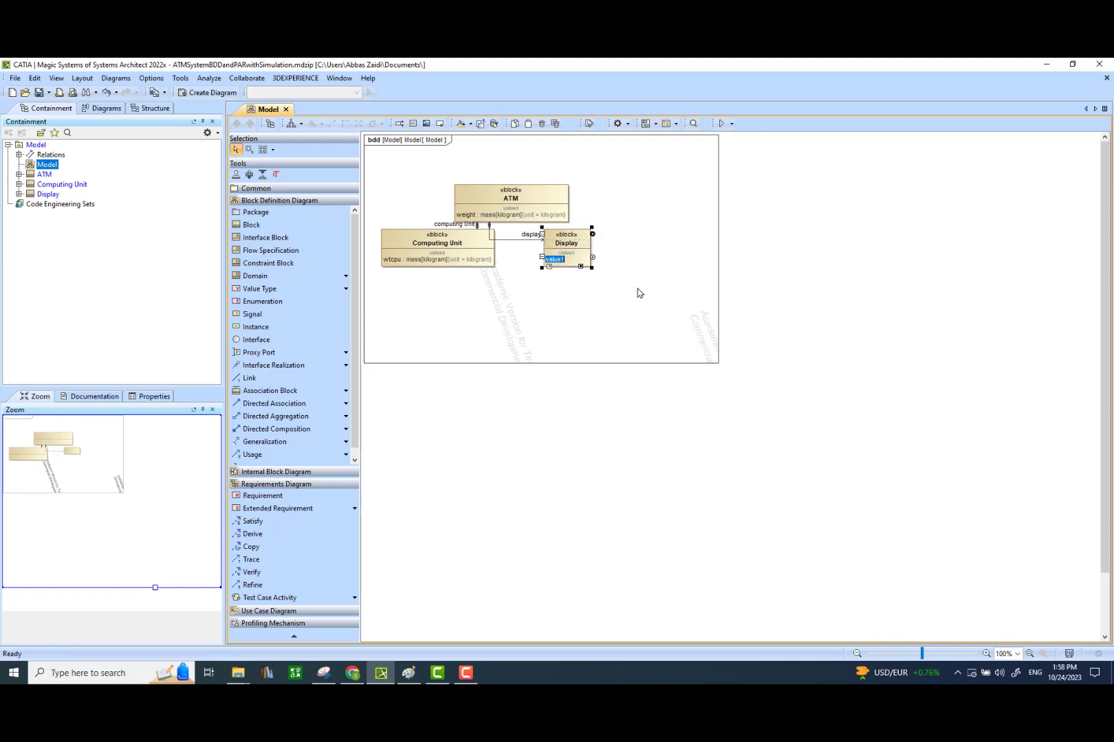
type("wt")
type("disp : kg")
key("ctrl+space")
- Set wtdisp's type to mass[kilogram]
left_click_drag(802, 321, 797, 353)
double_click(586, 356)
left_click(600, 319)
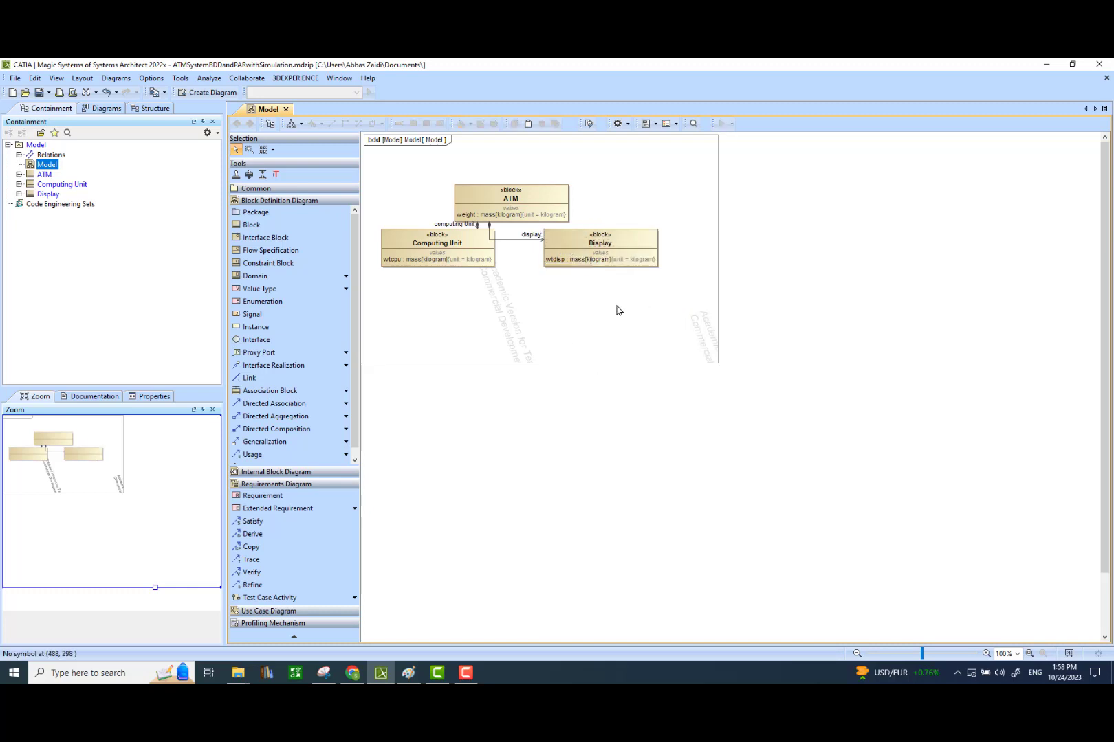
- Move ATM above Computing Unit and Display, straighten both association lines, and enlarge the diagram
left_click_drag(553, 191, 568, 165)
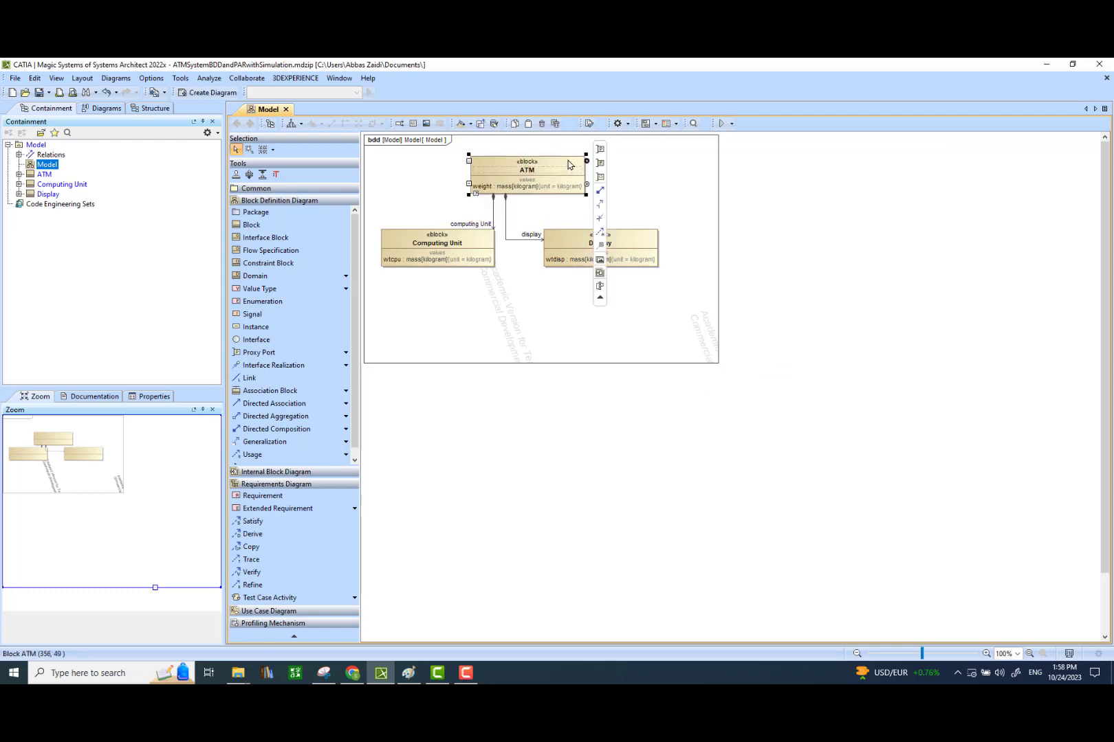
left_click_drag(506, 220, 572, 223)
left_click_drag(490, 211, 485, 215)
left_click_drag(633, 244, 617, 244)
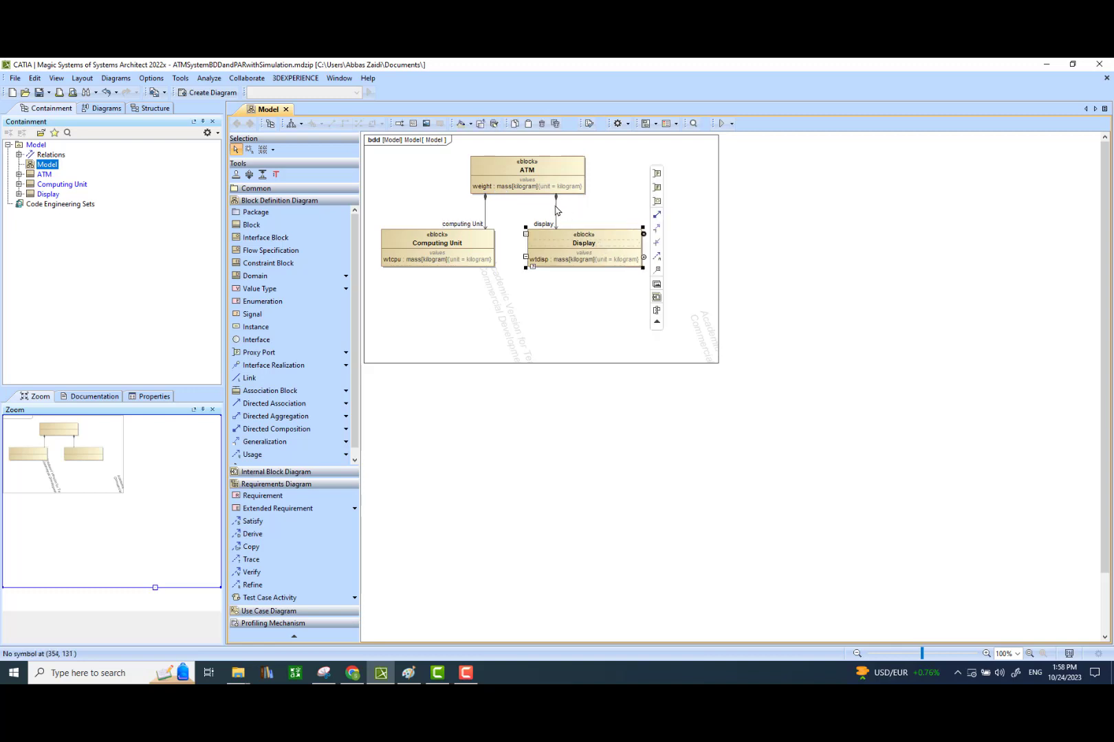
left_click_drag(556, 210, 550, 211)
left_click(566, 306)
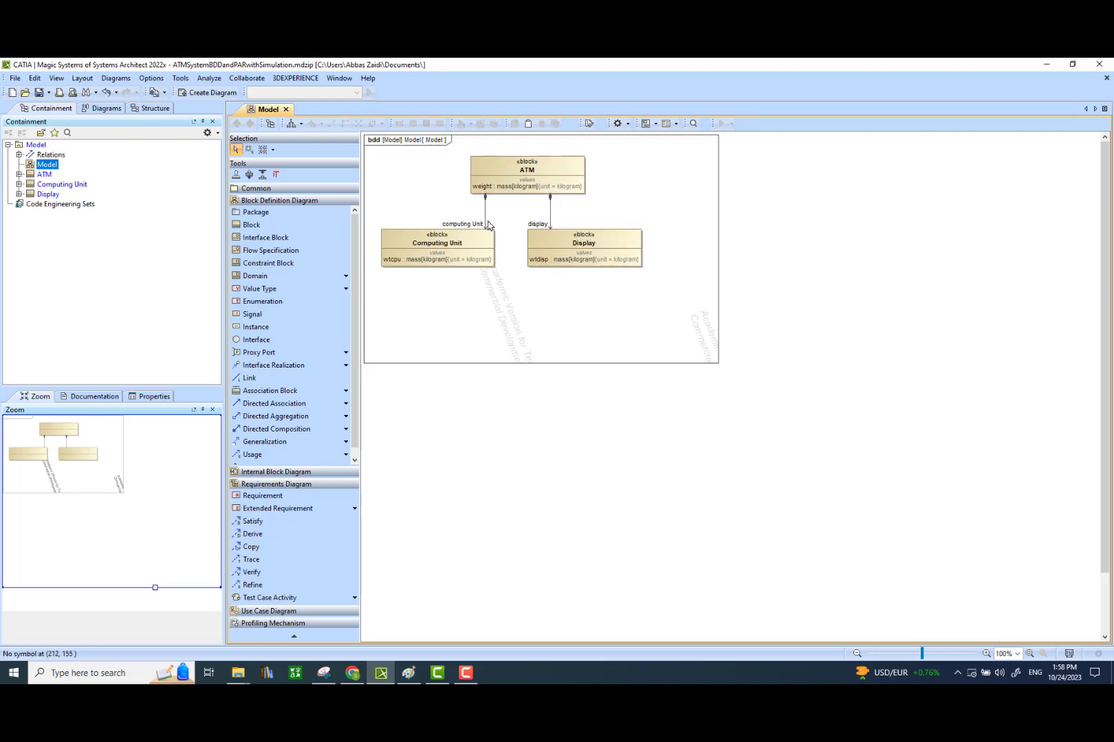
left_click_drag(484, 237, 485, 218)
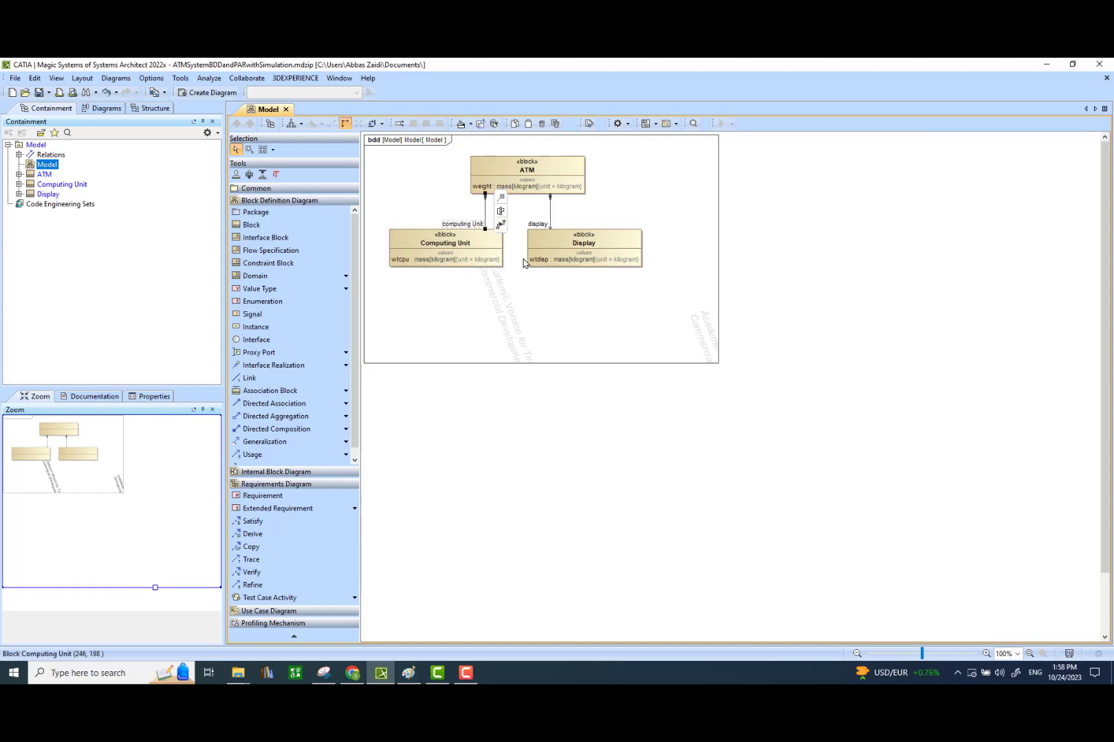
left_click(609, 316)
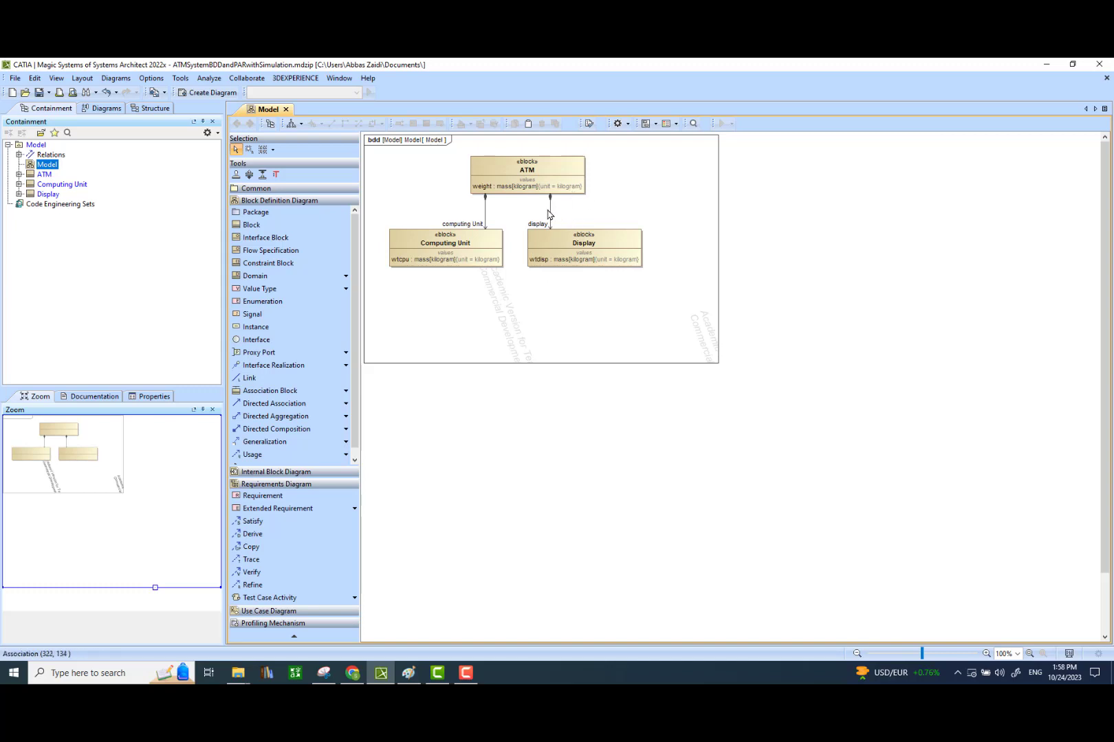
left_click_drag(550, 215, 565, 214)
left_click(678, 219)
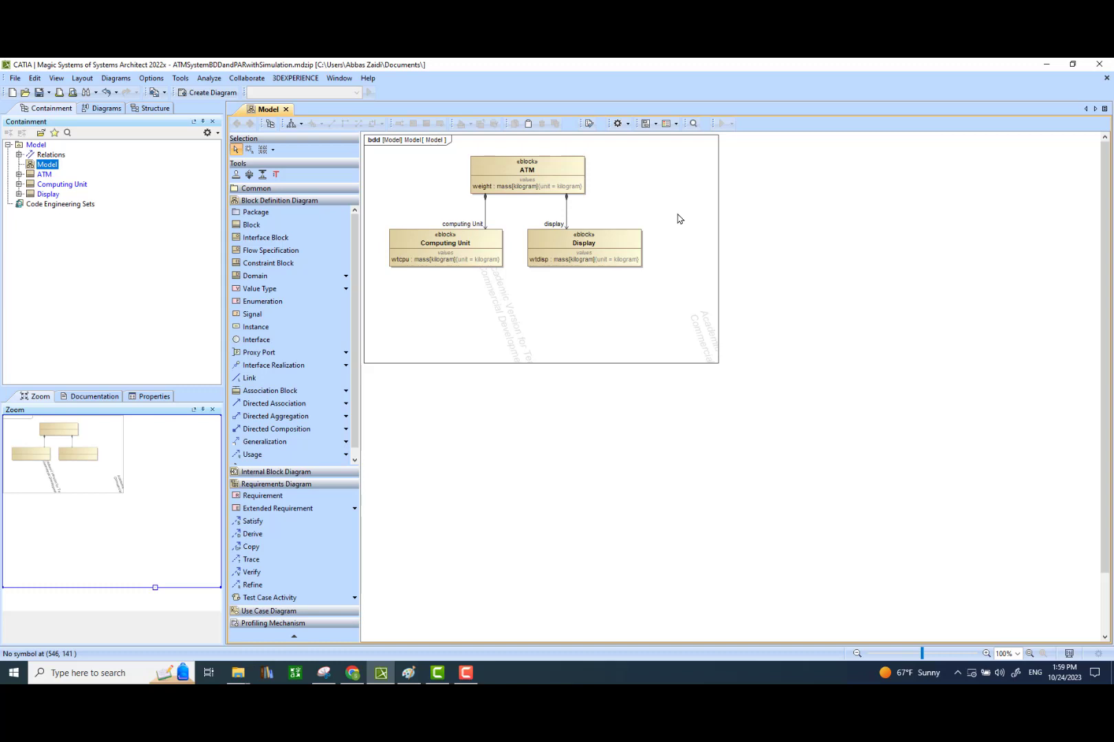
key("ctrl+w")
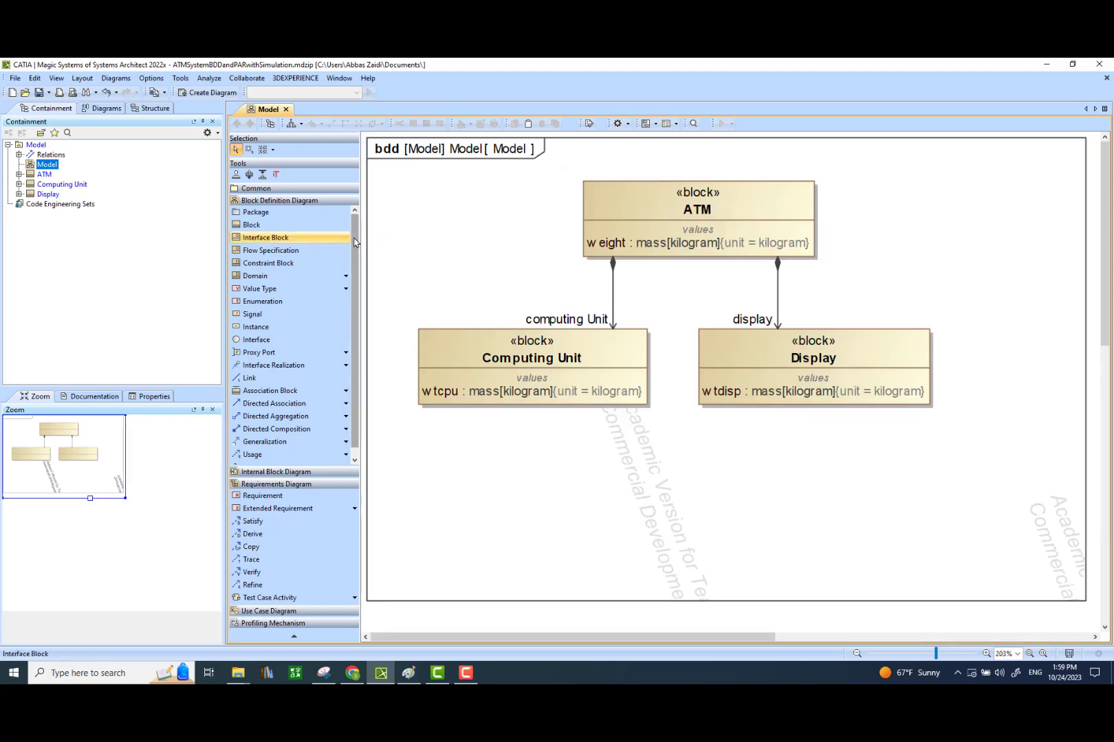
- Place a constraint block named WeightCal to the right of ATM
left_click(282, 263)
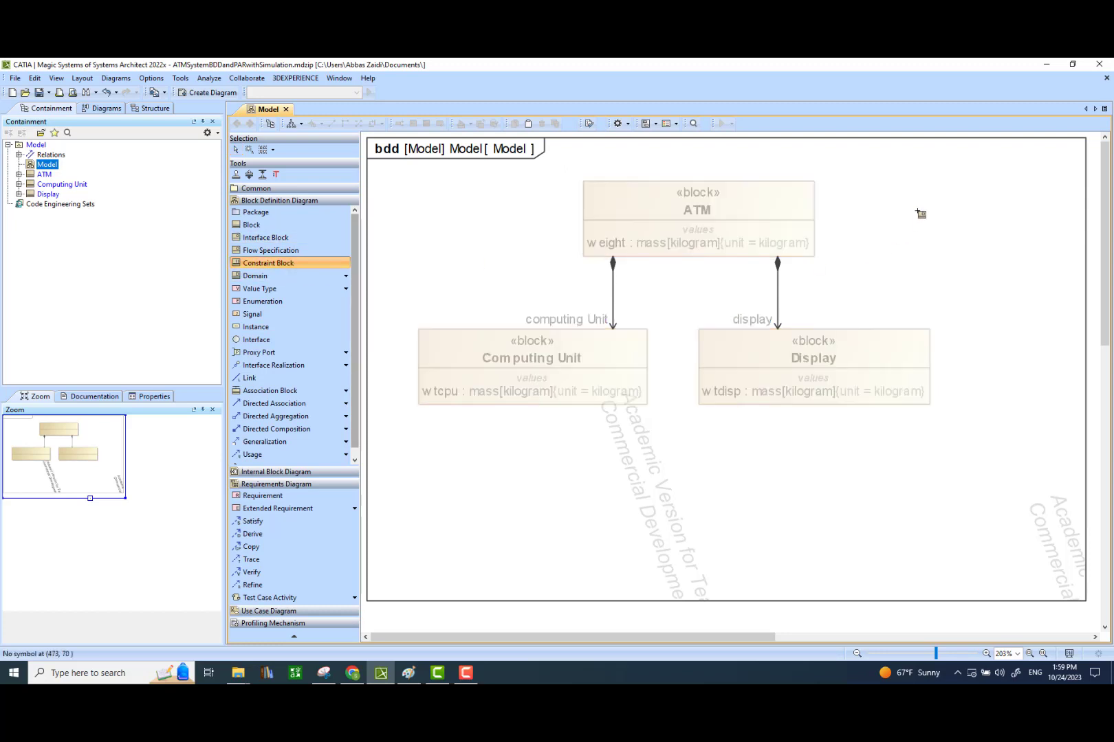
left_click(946, 209)
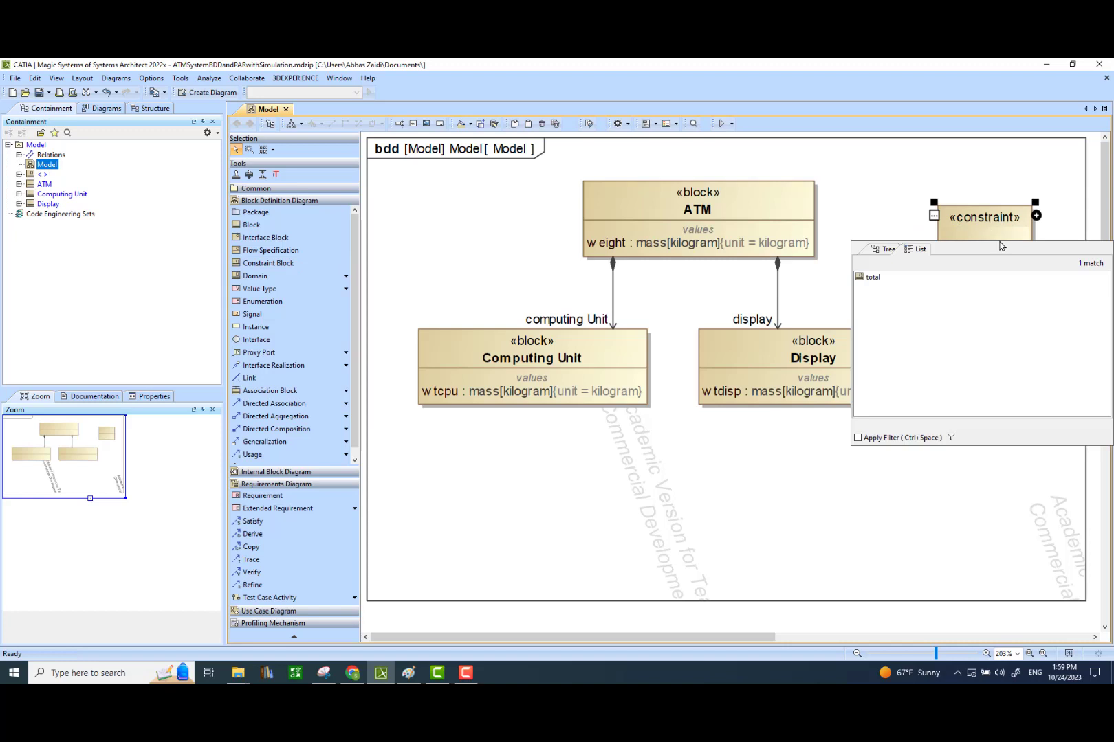
type("Weight")
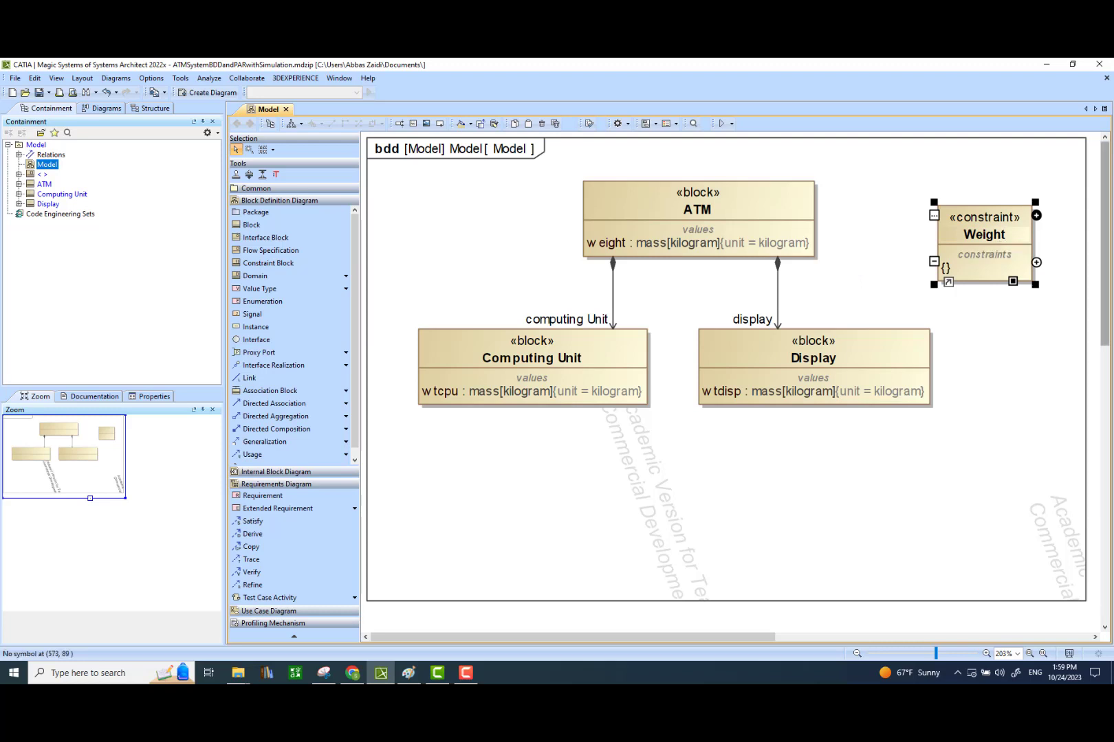
type("Cal")
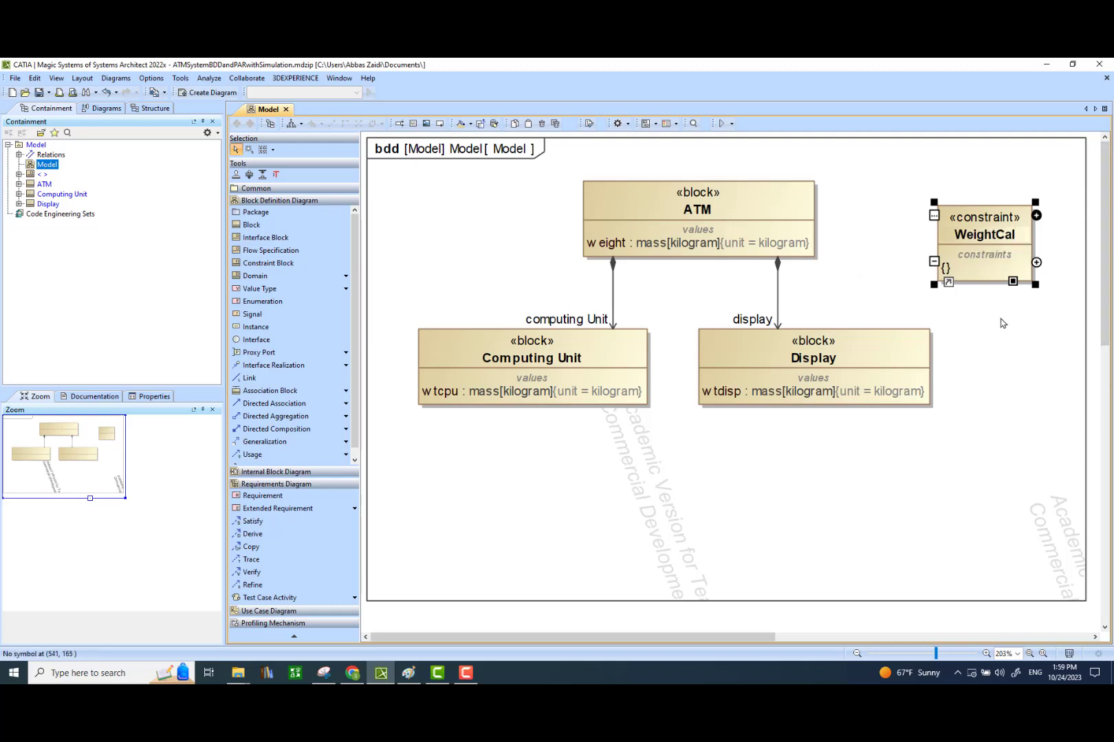
left_click(1007, 308)
left_click(1020, 228)
- Give WeightCal a constraint parameter p1 and the constraint T = x + y
left_click(1034, 230)
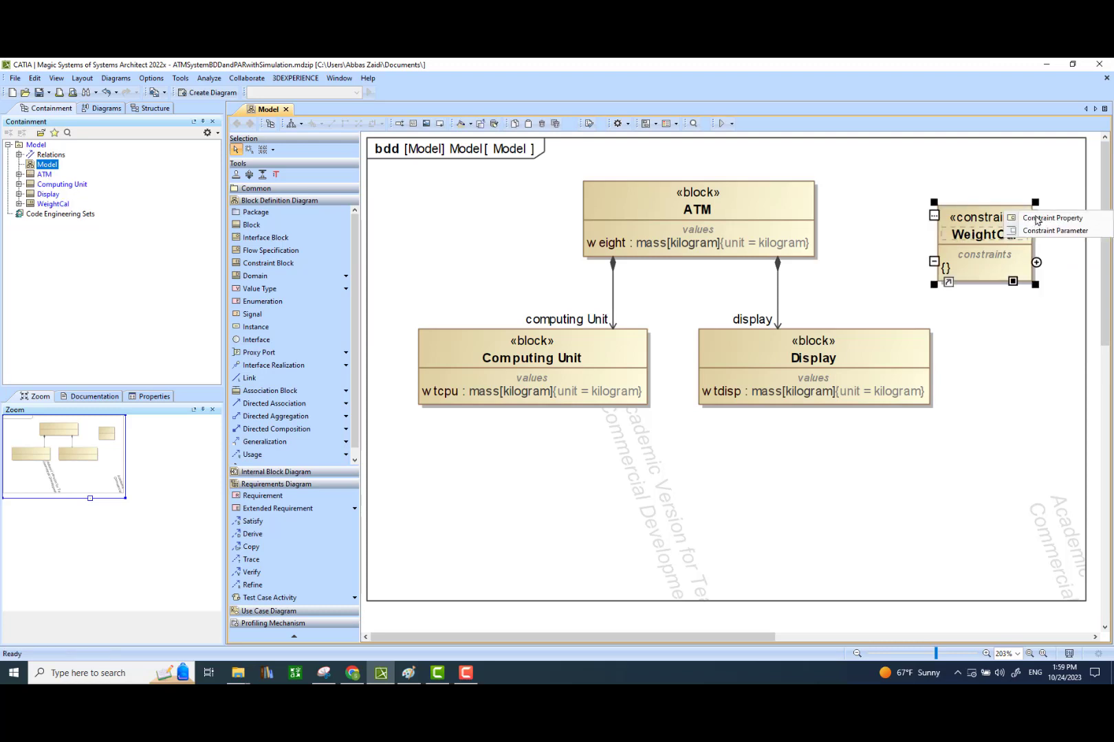
left_click(1039, 235)
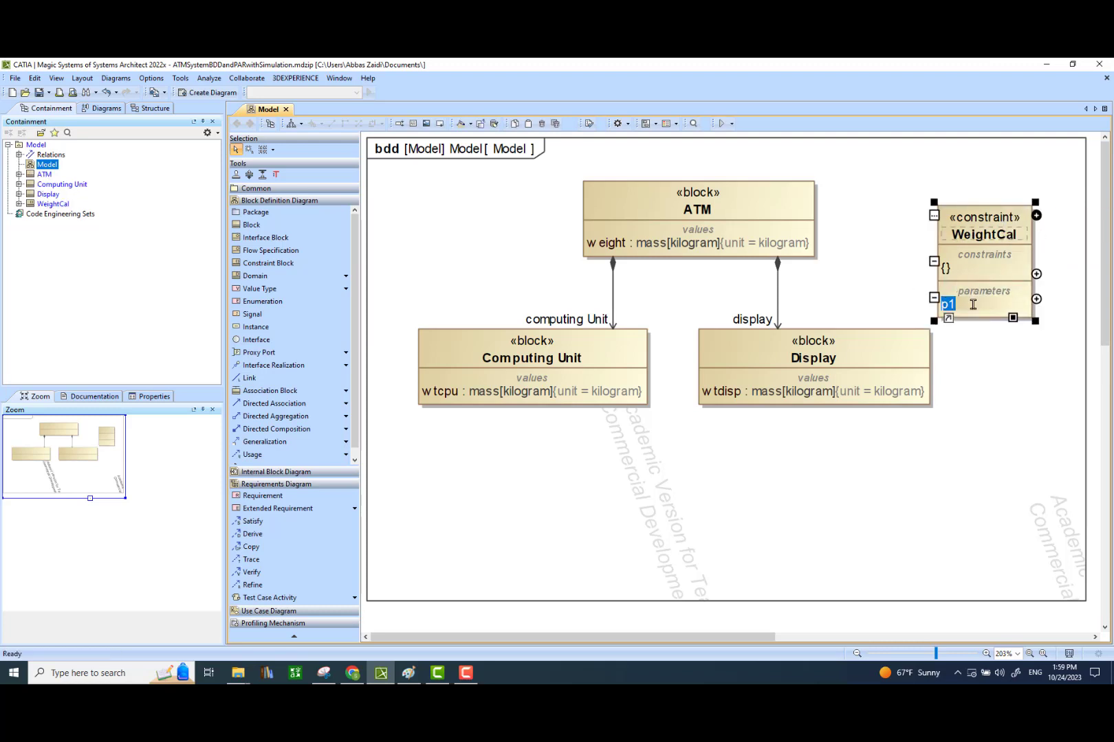
left_click(947, 271)
left_click(949, 272)
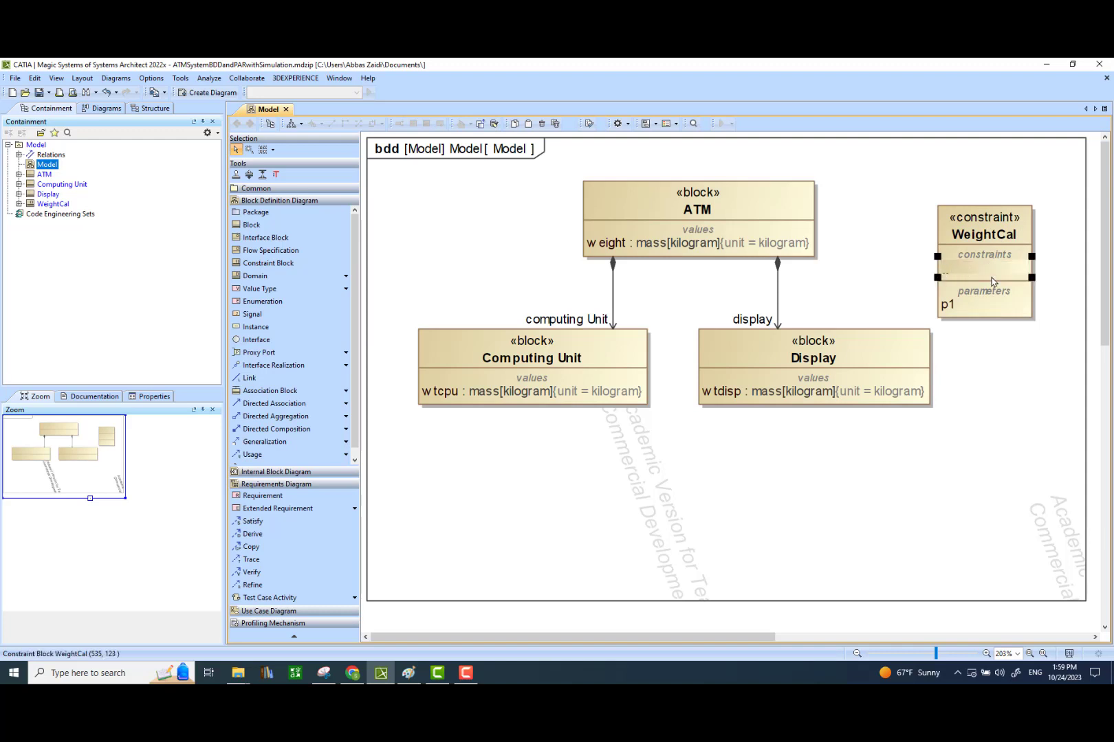
type("T = x + y")
- Add a second WeightCal parameter and rename p1 to 'T : Real'
left_click(976, 328)
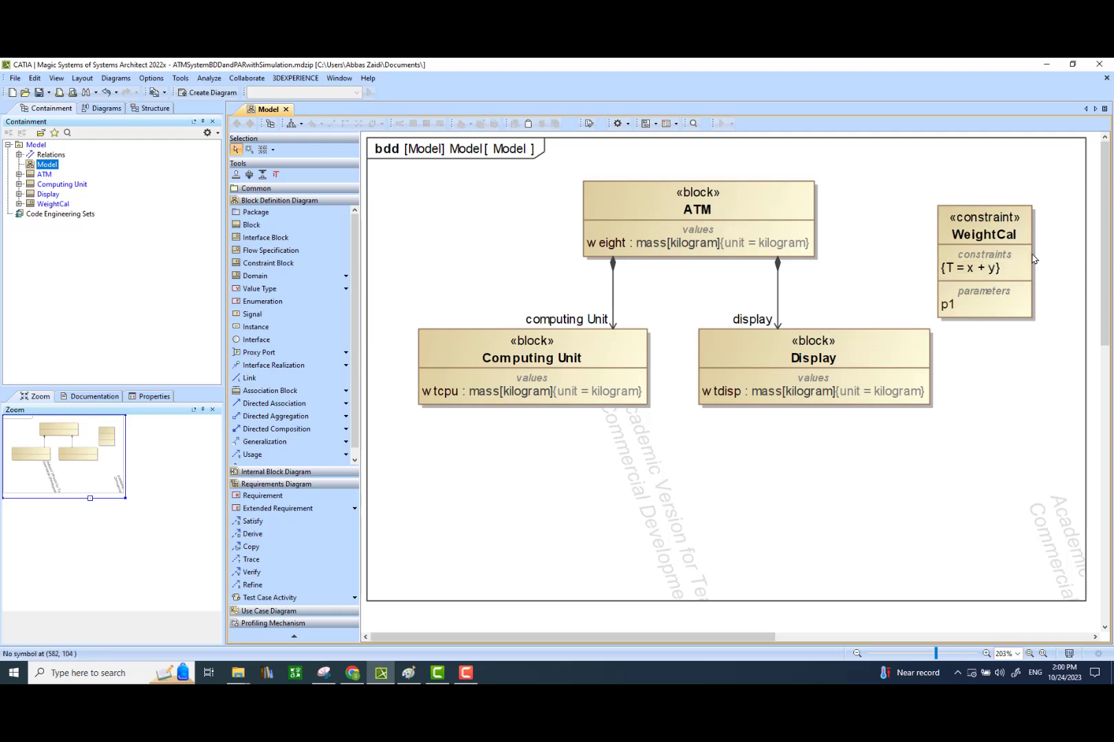
left_click(1027, 227)
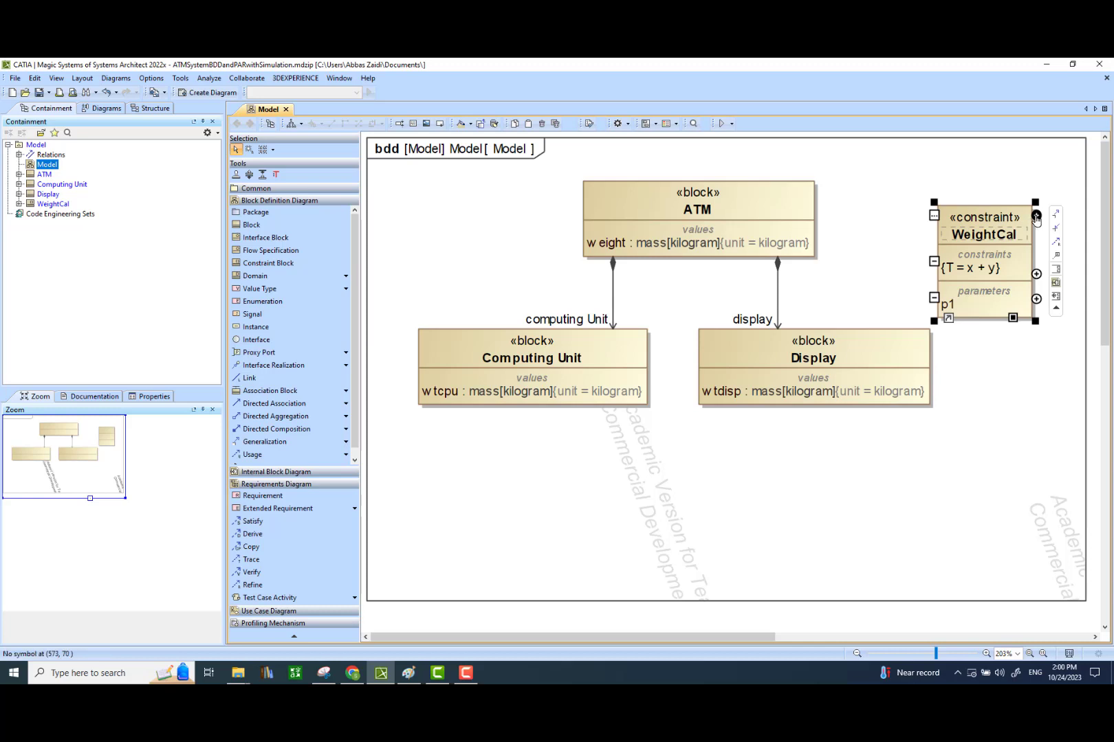
left_click(1036, 299)
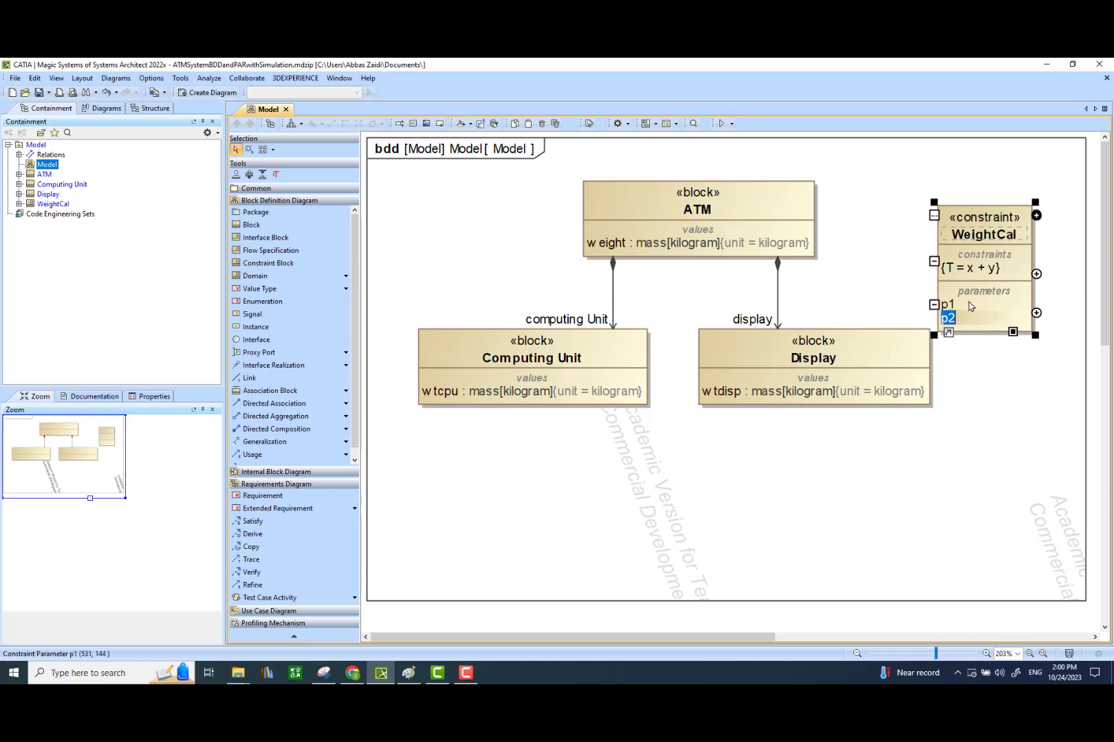
left_click(948, 307)
left_click(947, 305)
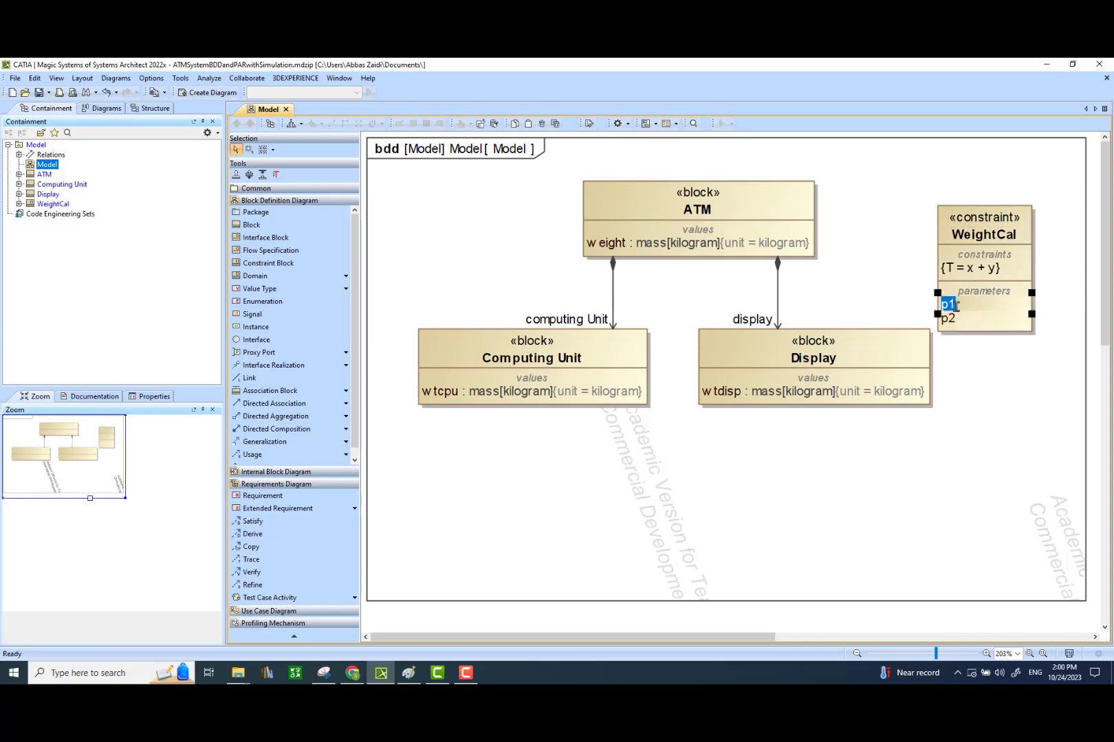
type("T")
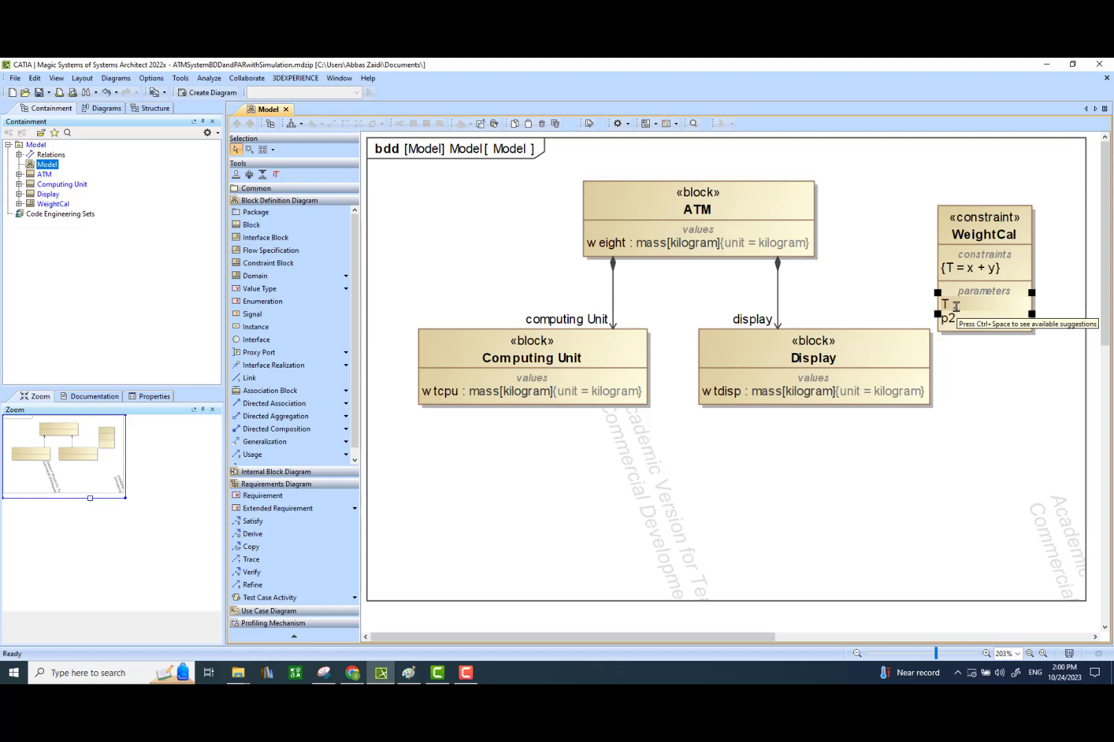
type(" : Real")
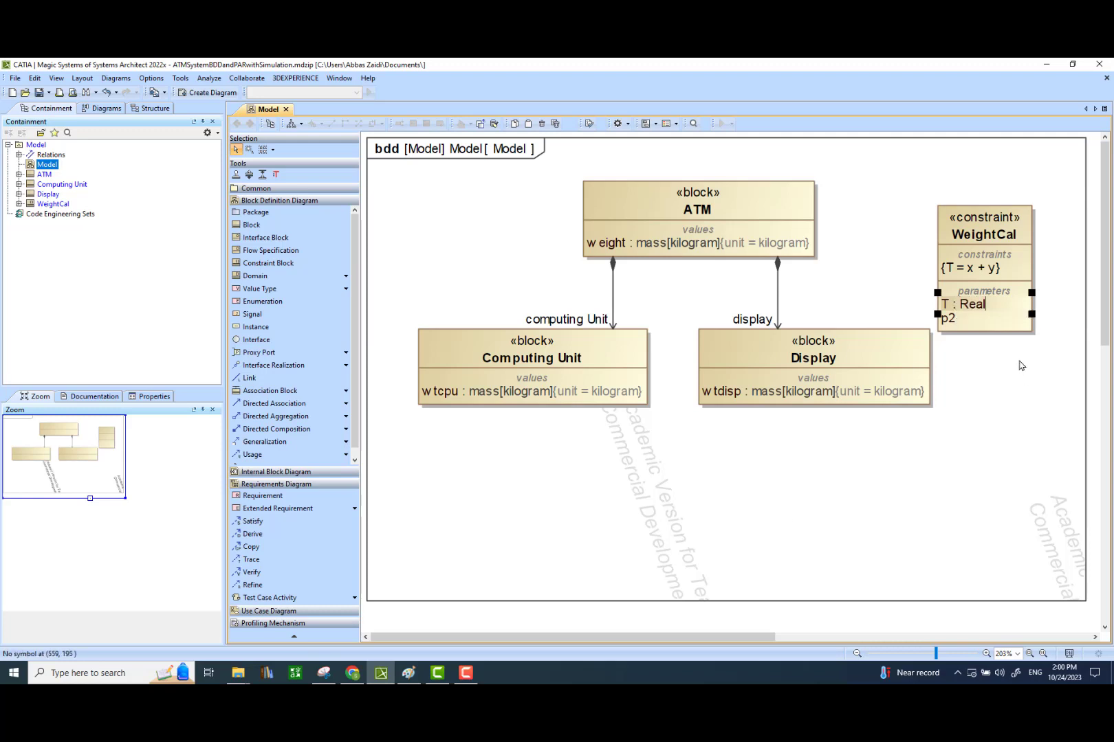
left_click(952, 324)
- Rename parameter p2 to 'x : Real'
left_click(952, 321)
left_click(954, 318)
key("BackSpace")
key("BackSpace")
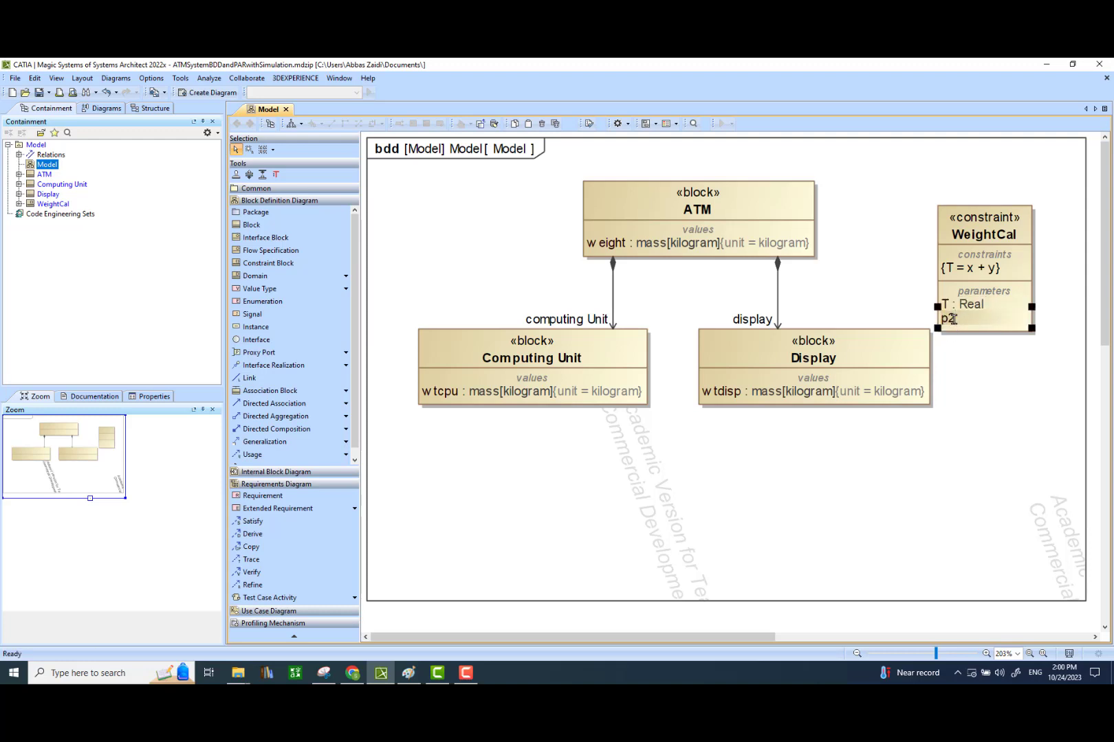
type("x")
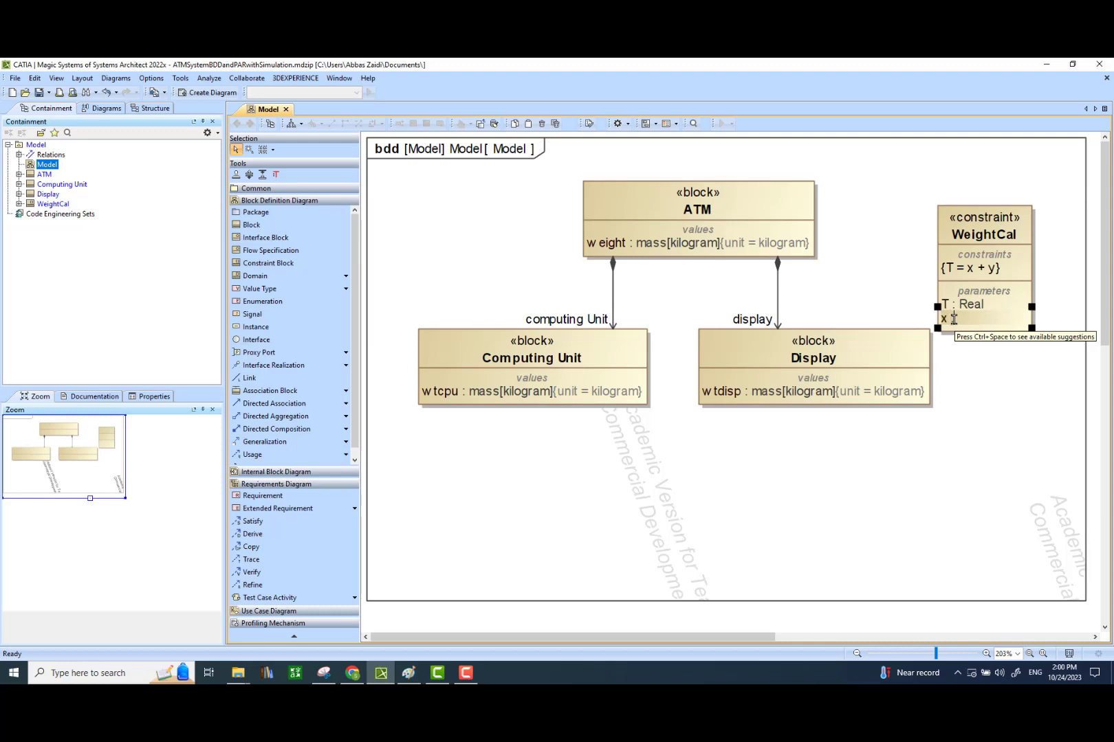
type(" : ")
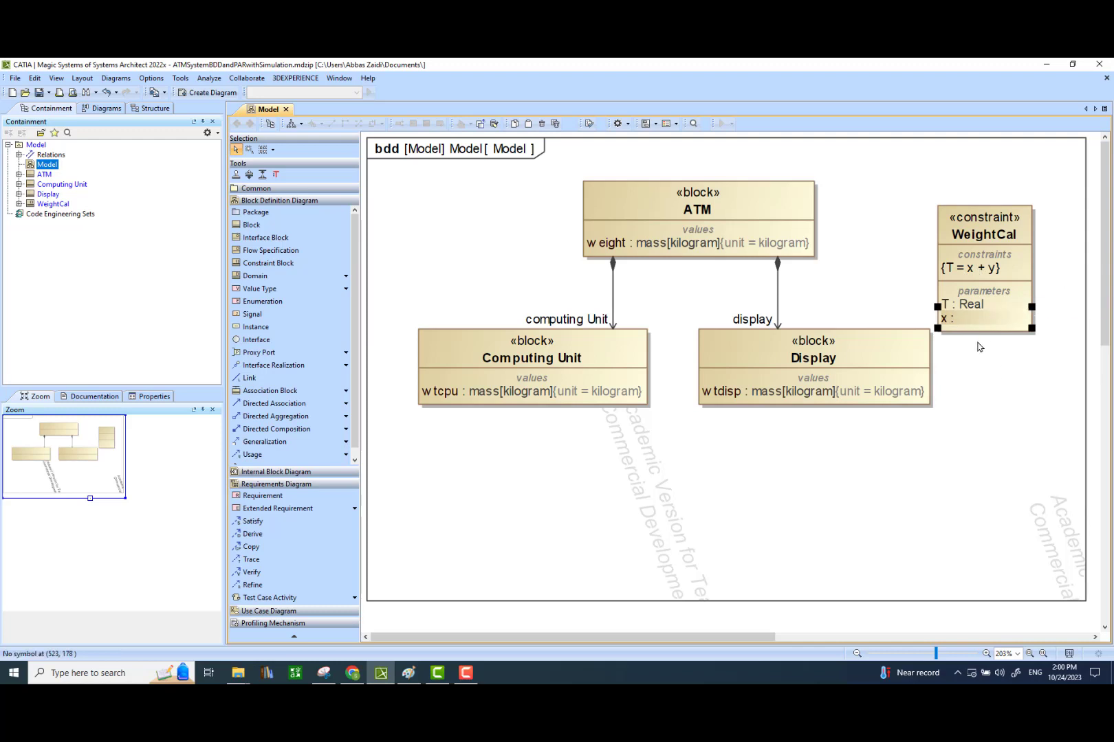
type("Real")
left_click(992, 343)
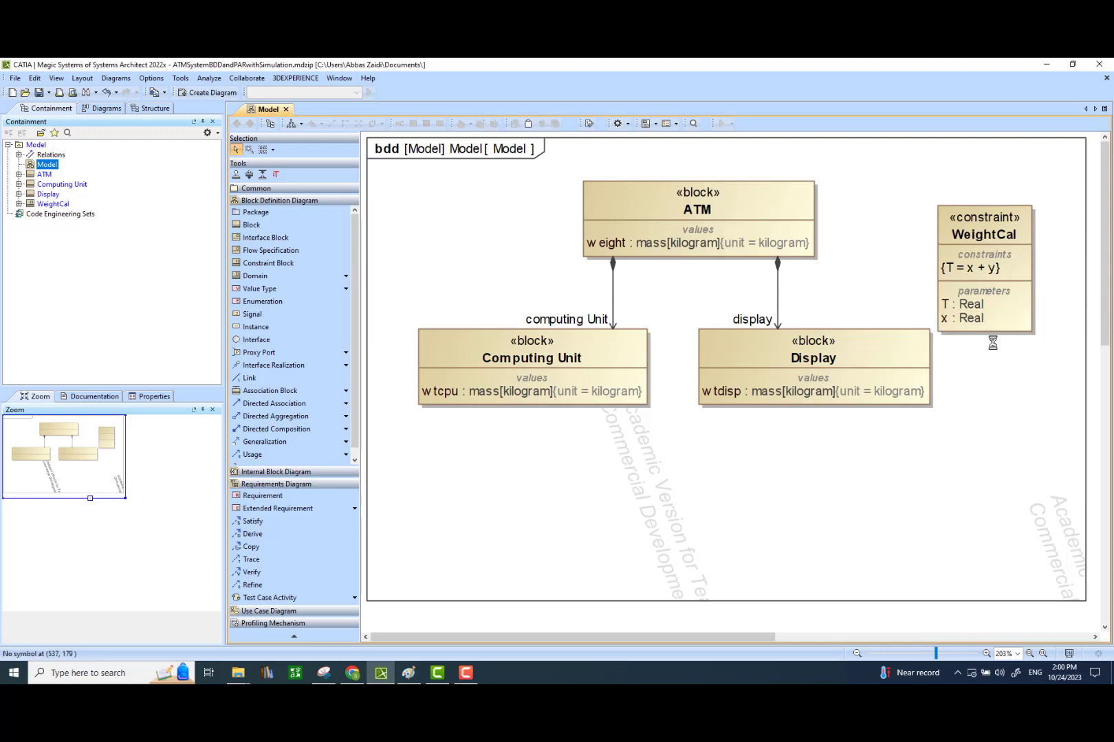
- Add a third WeightCal parameter 'y : Real'
left_click(1023, 299)
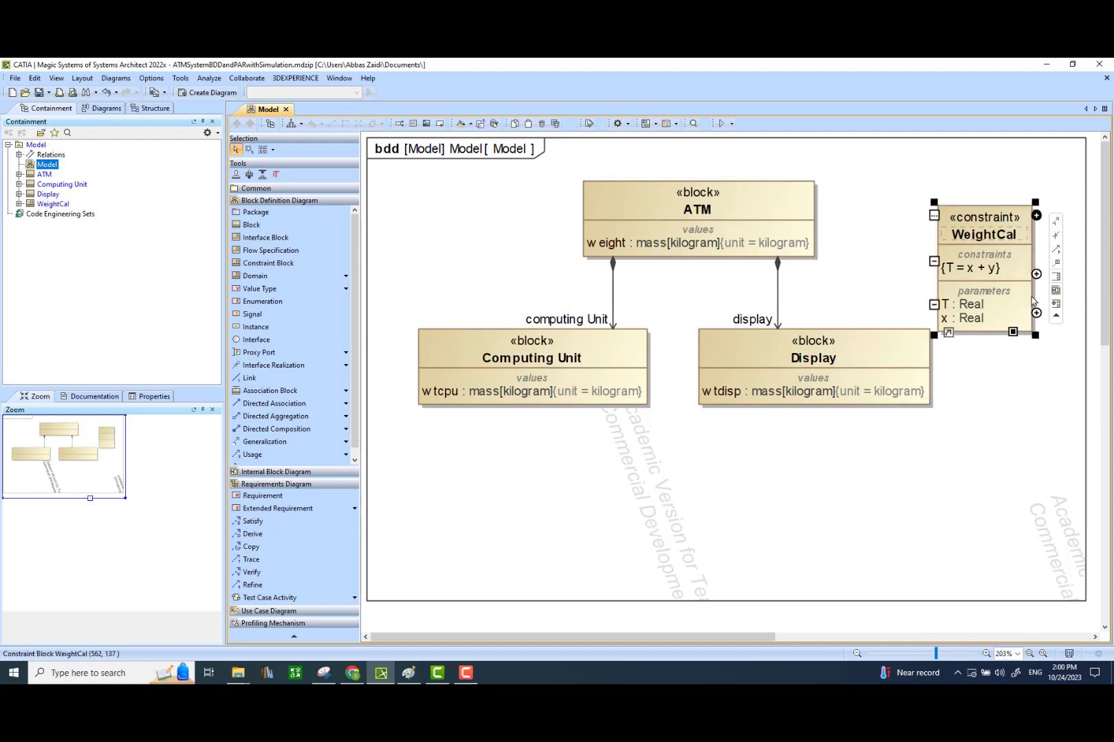
left_click(1036, 315)
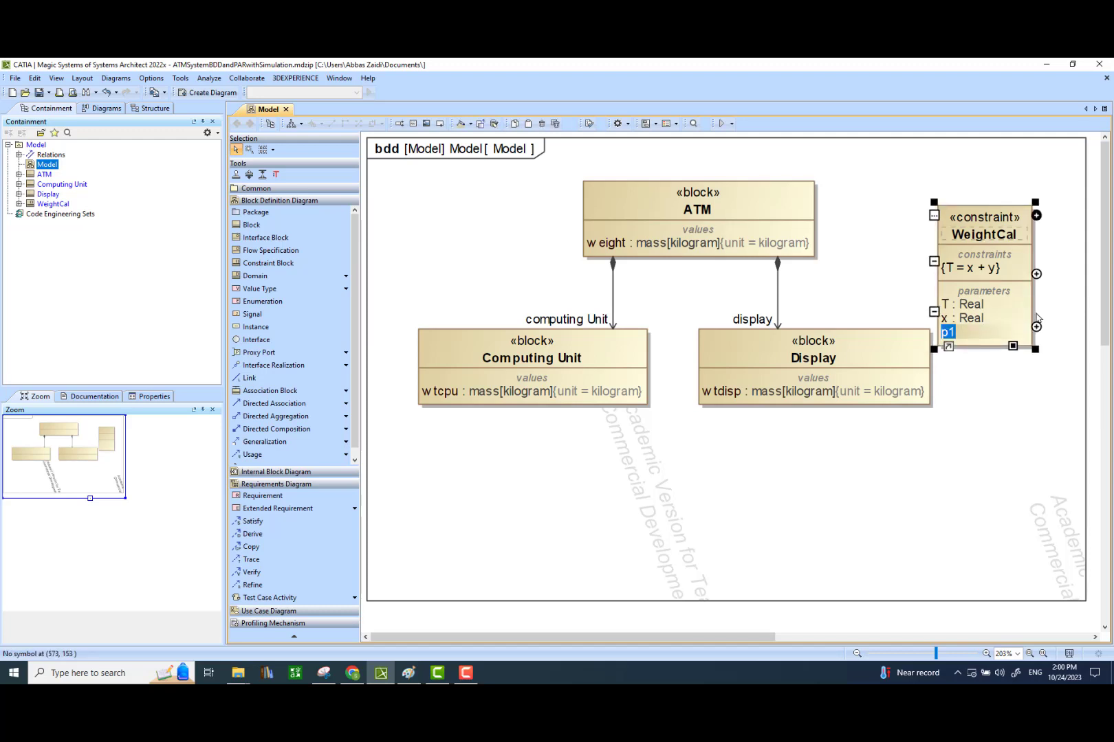
type("y : Real")
left_click(1019, 376)
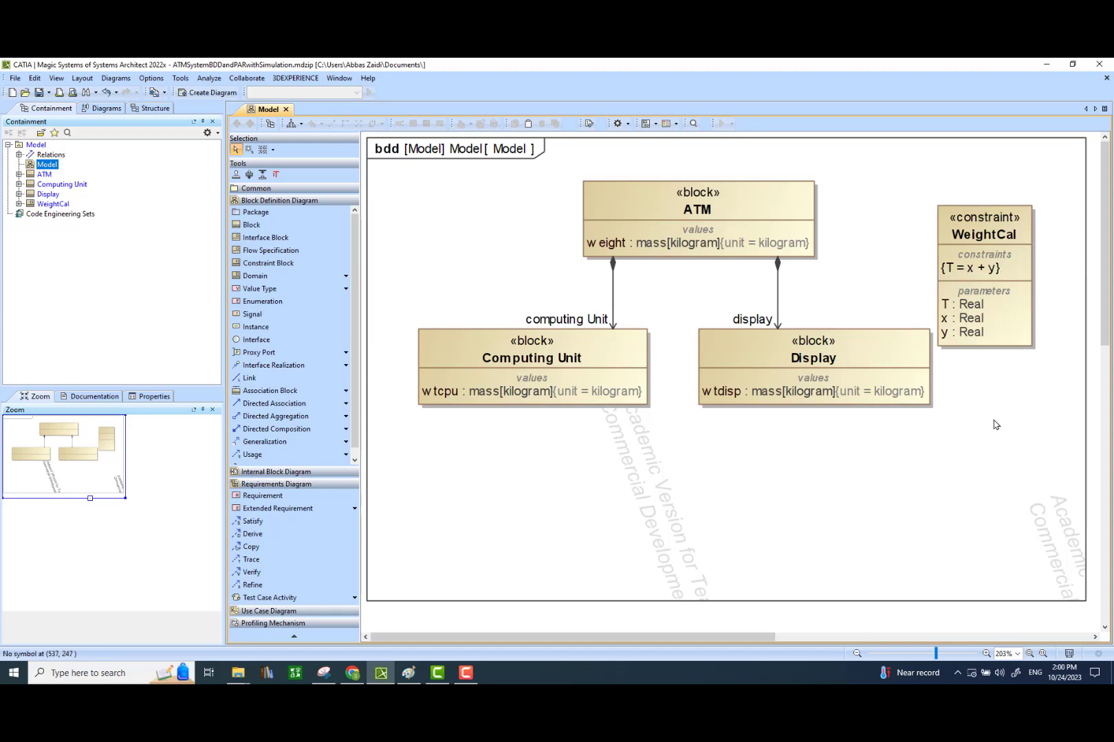
- Connect ATM to WeightCal with a directed composition, moving WeightCal level with ATM
left_click_drag(1025, 214, 1033, 197)
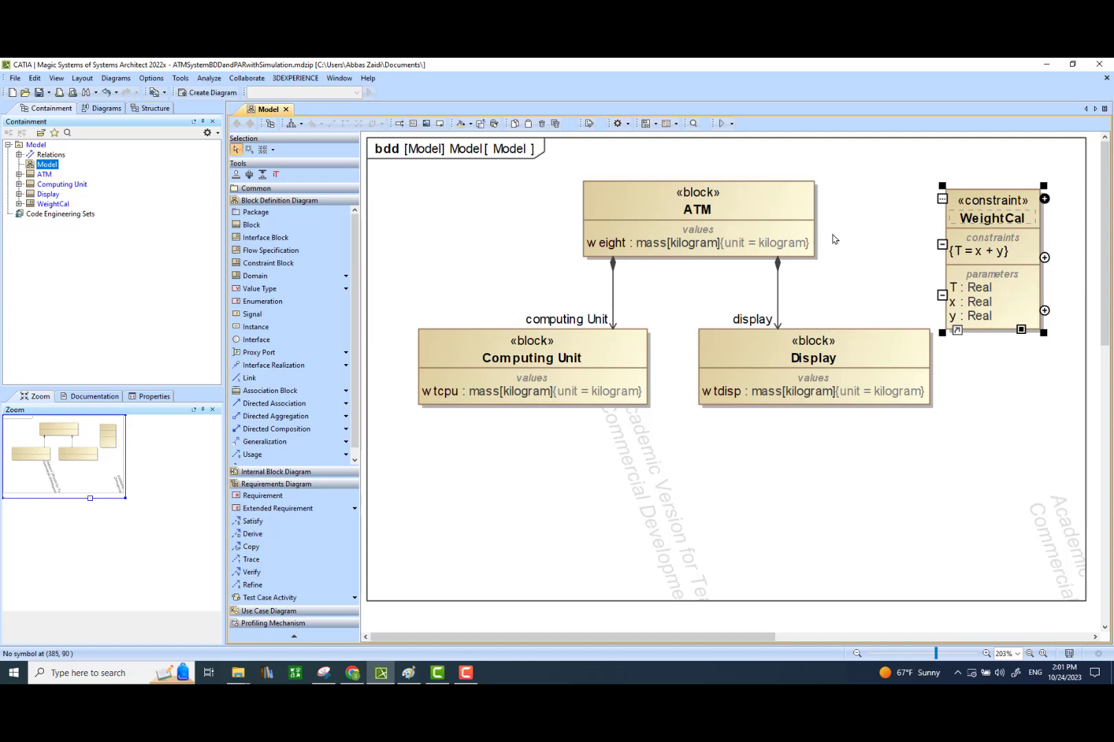
left_click(779, 210)
left_click_drag(836, 201, 950, 214)
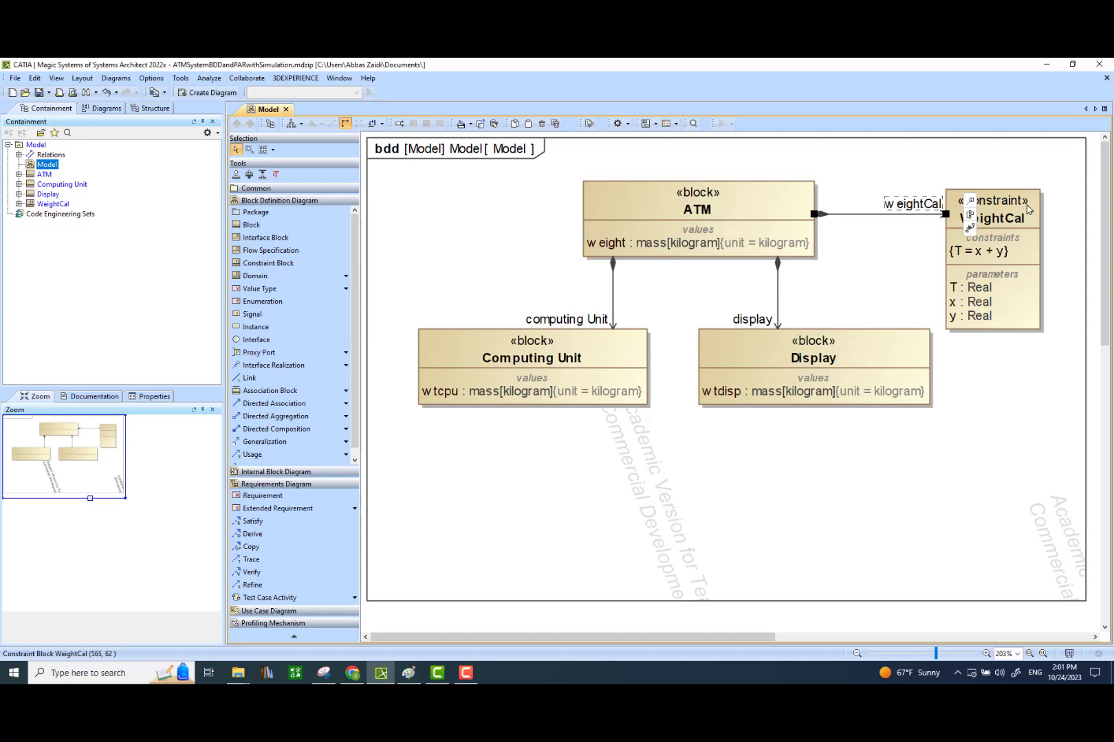
left_click_drag(1029, 211, 1035, 184)
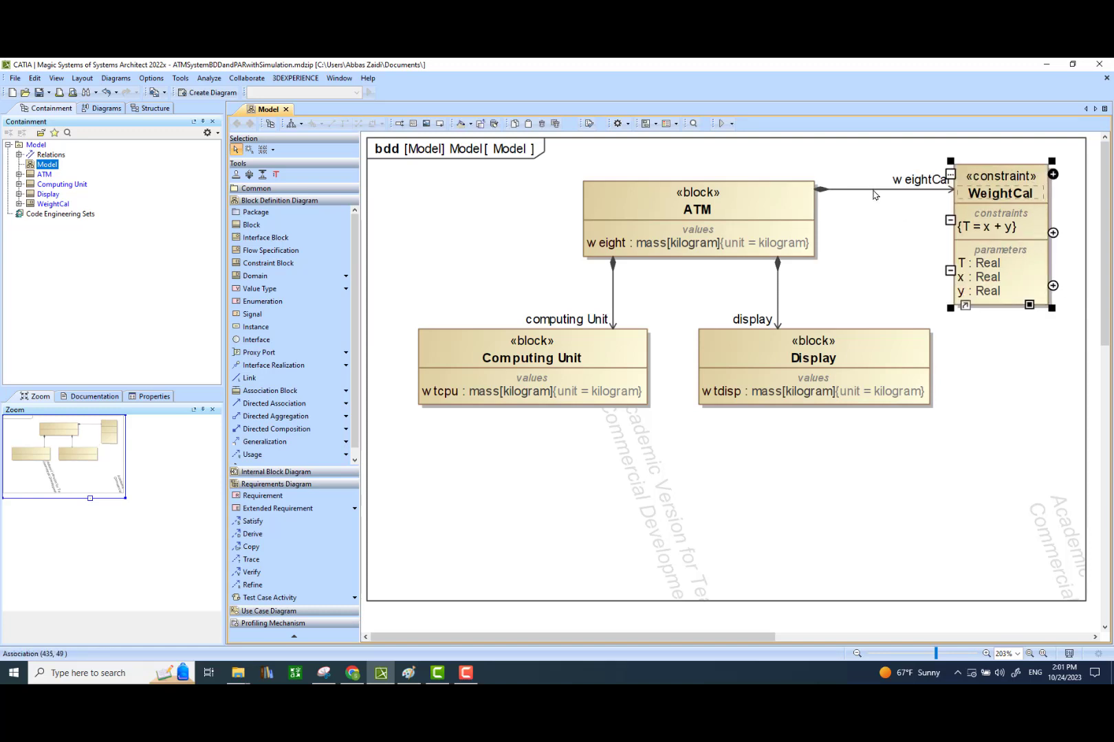
left_click_drag(874, 195, 877, 204)
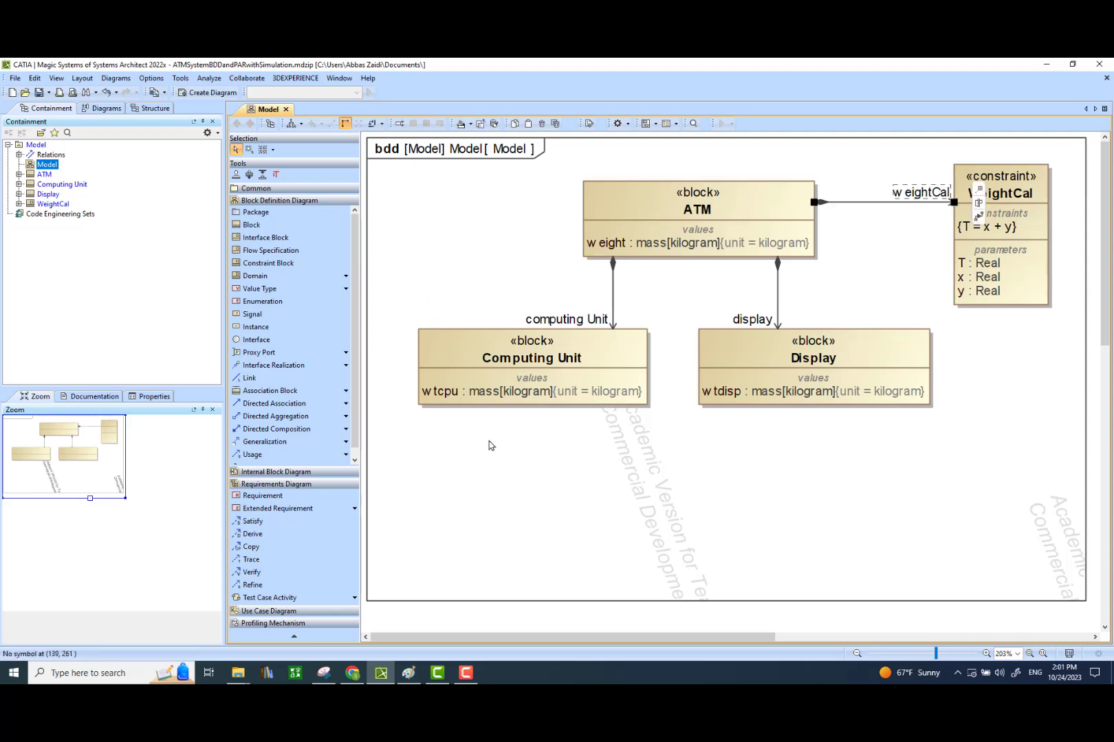
- Place a constraint block below WeightCal and name it MaxWtLimit
left_click(272, 263)
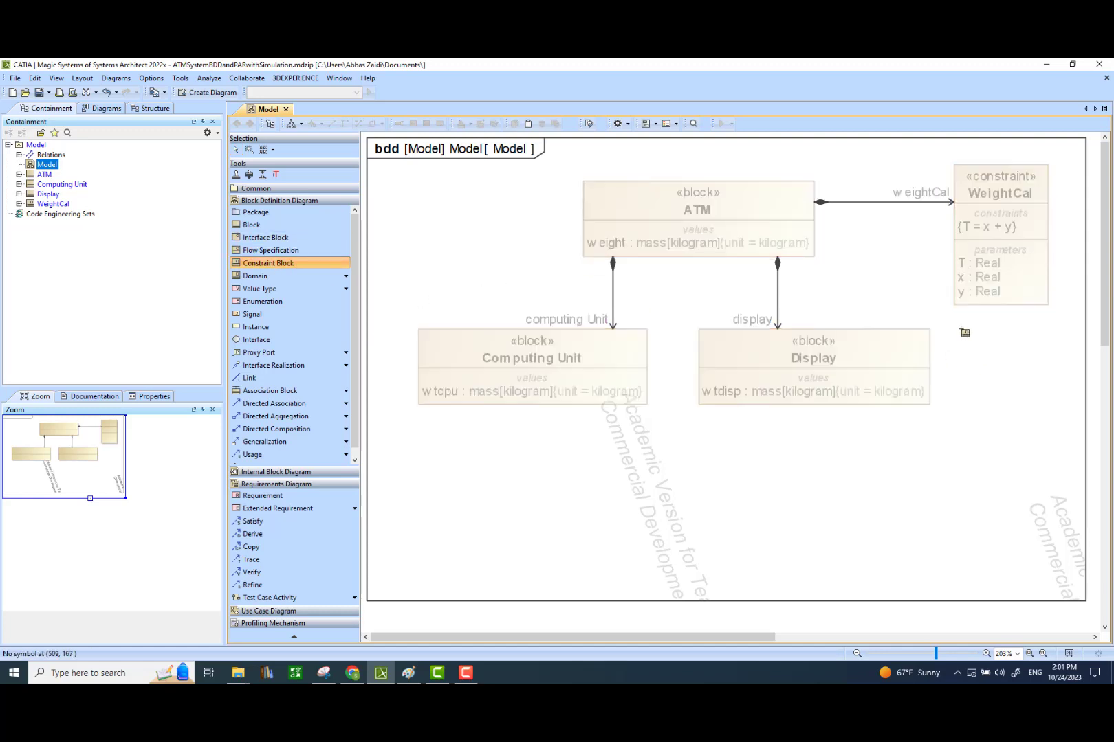
left_click(964, 332)
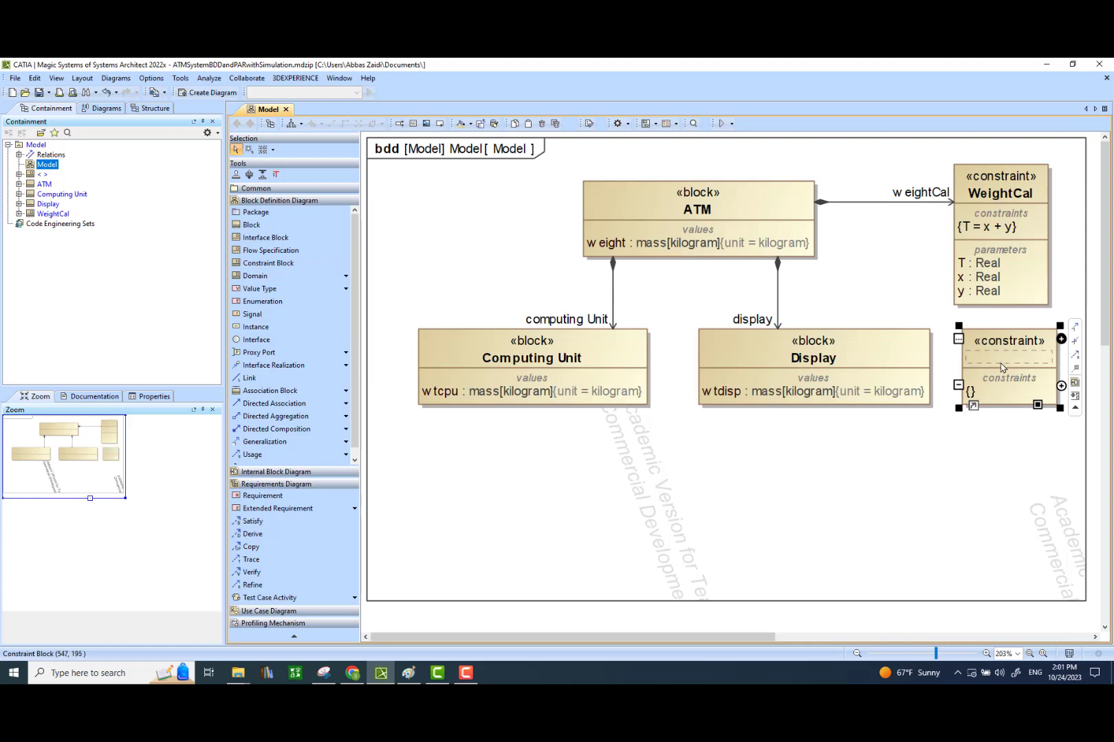
key("Escape")
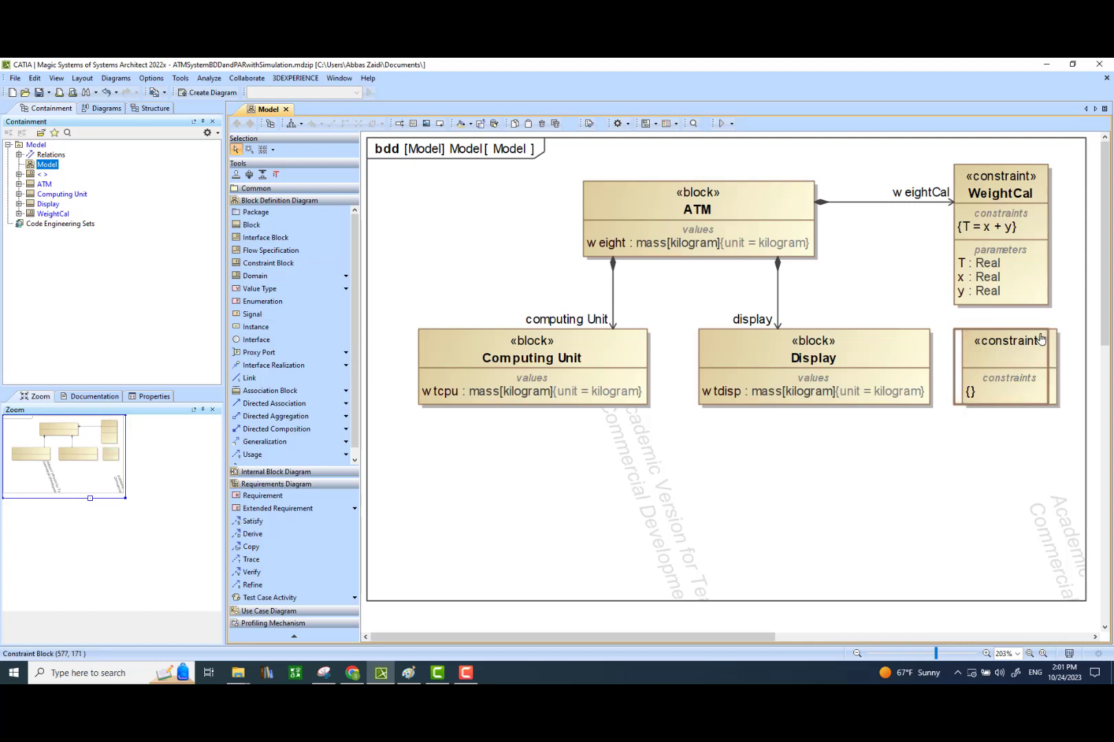
left_click(1041, 339)
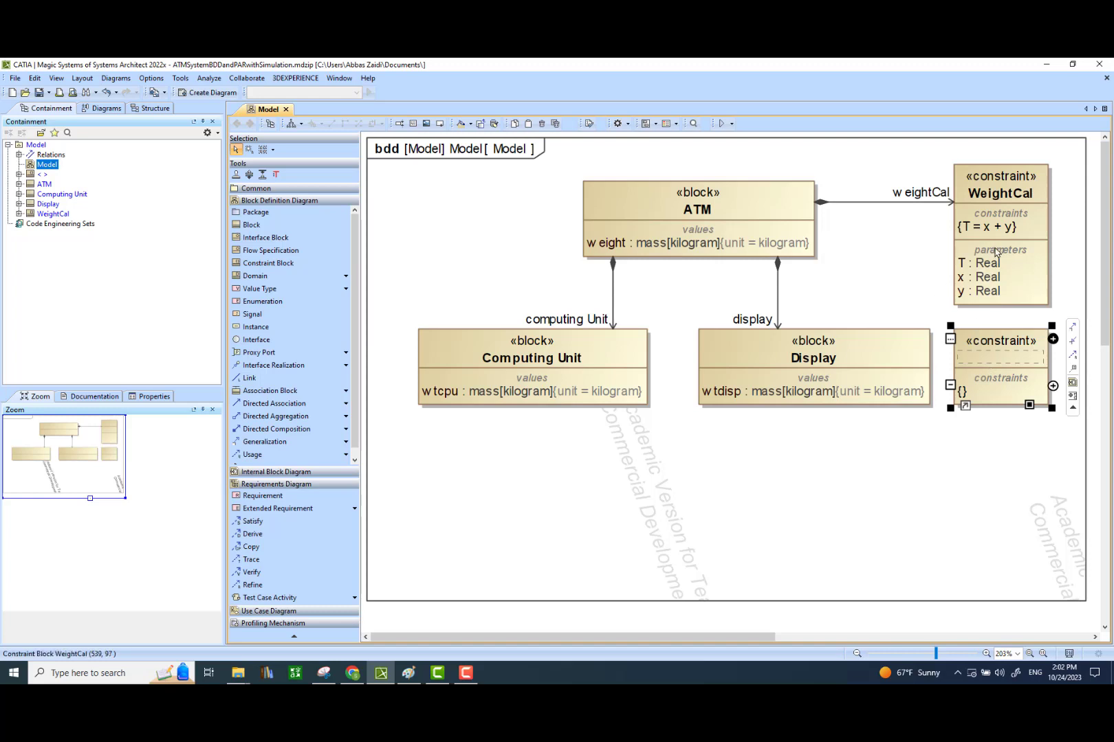
left_click(995, 357)
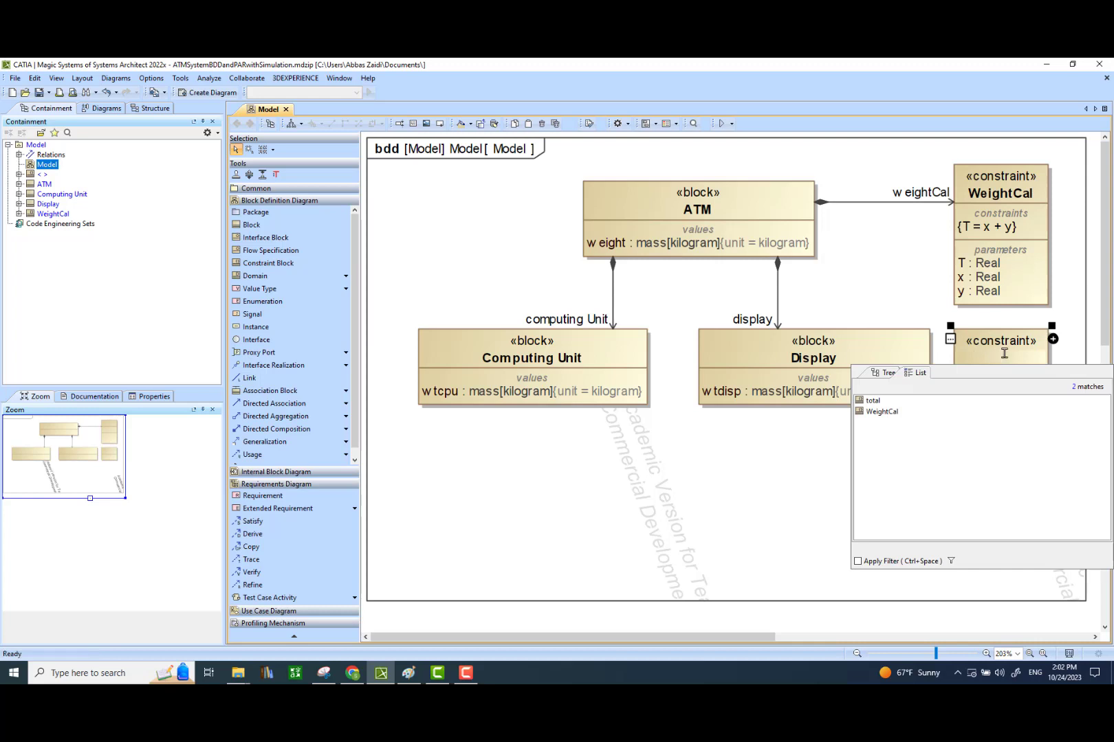
type("Ma")
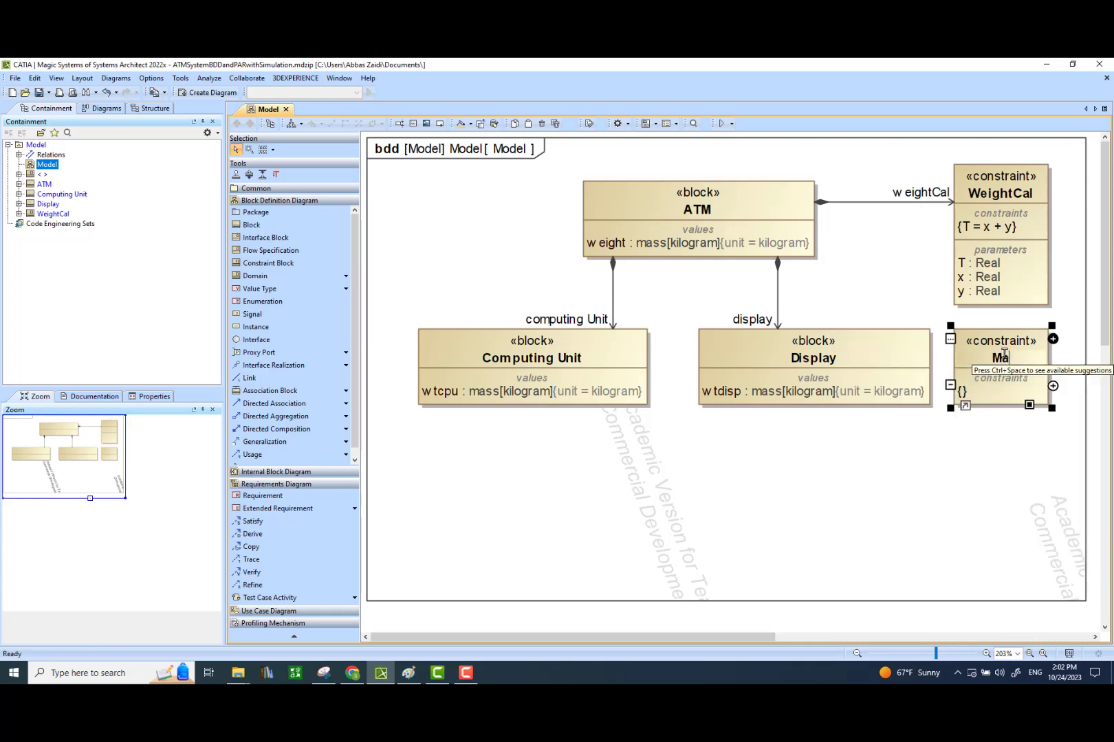
type("xWtLimit")
key("Return")
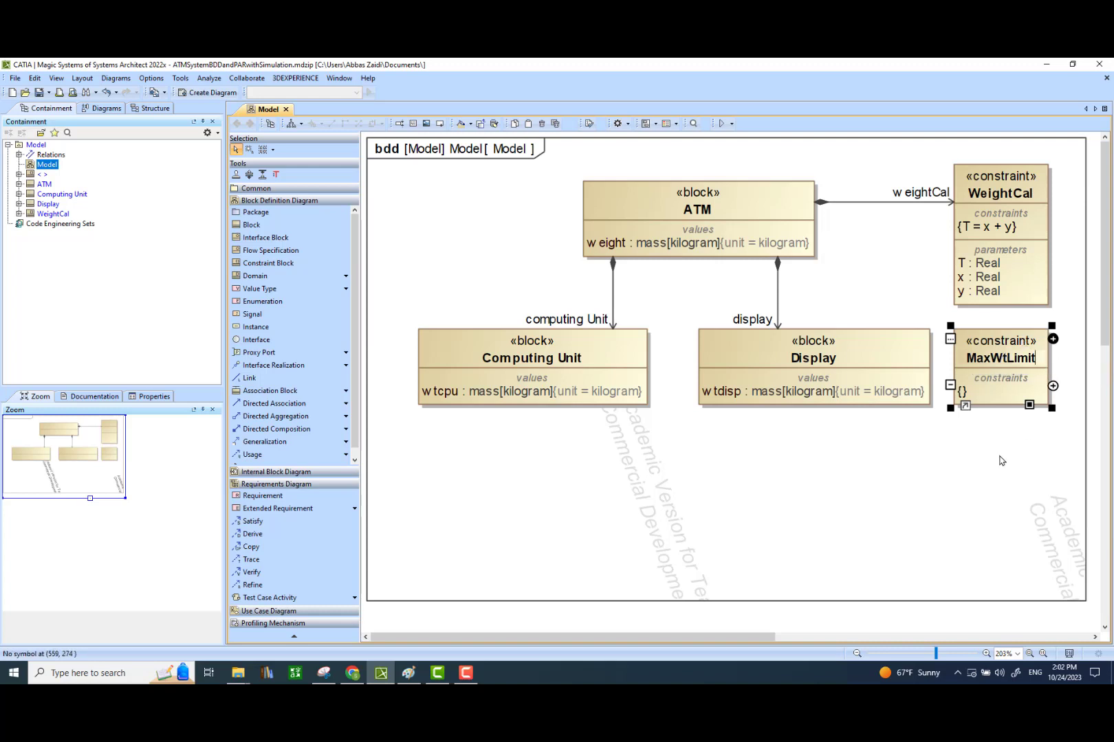
- Enter the constraint wt <= 15 in MaxWtLimit
double_click(971, 399)
type("wt")
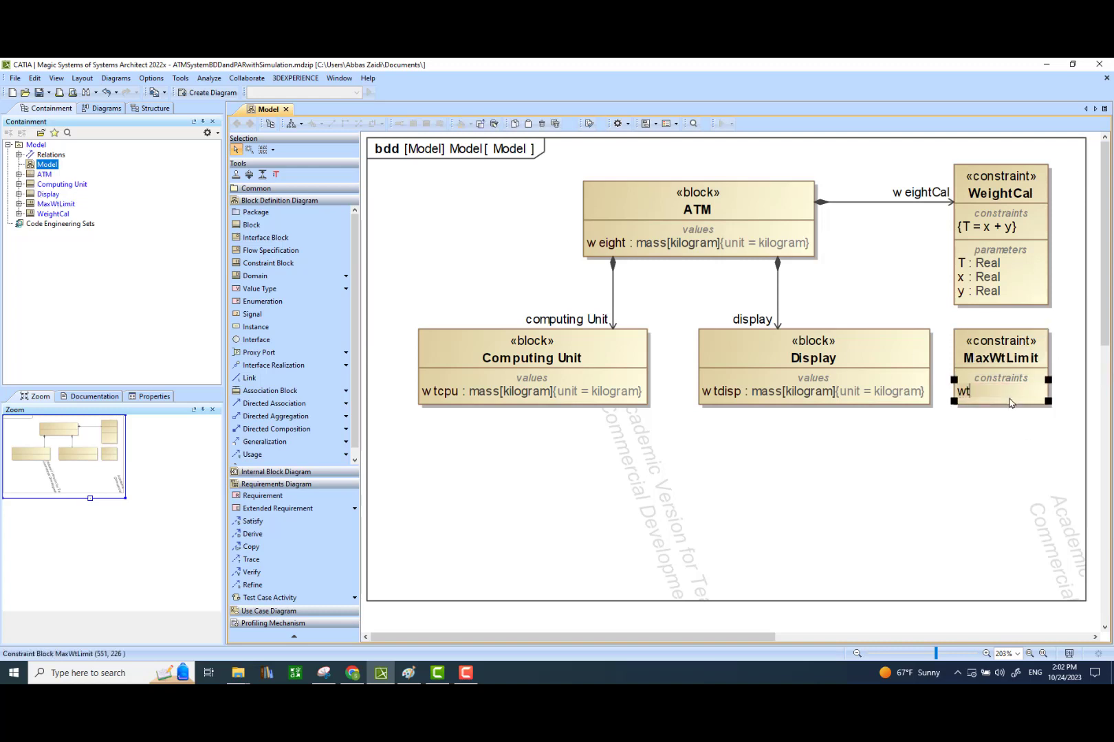
type(" <= 15")
left_click(1019, 440)
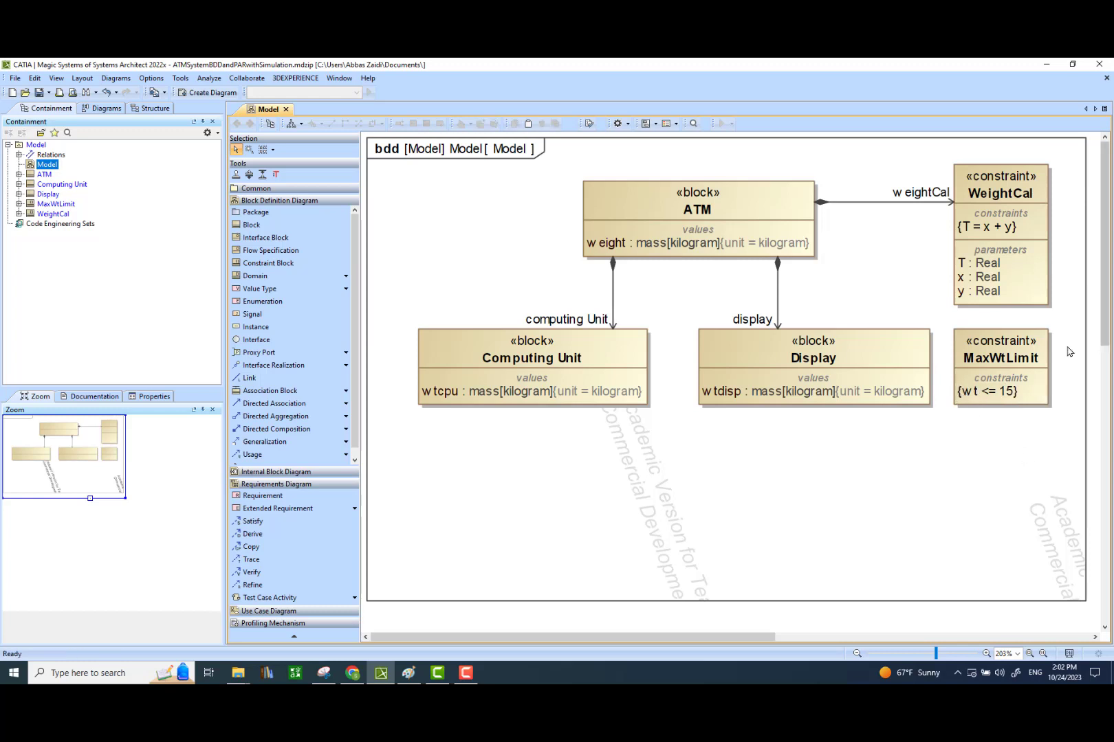
left_click(1040, 348)
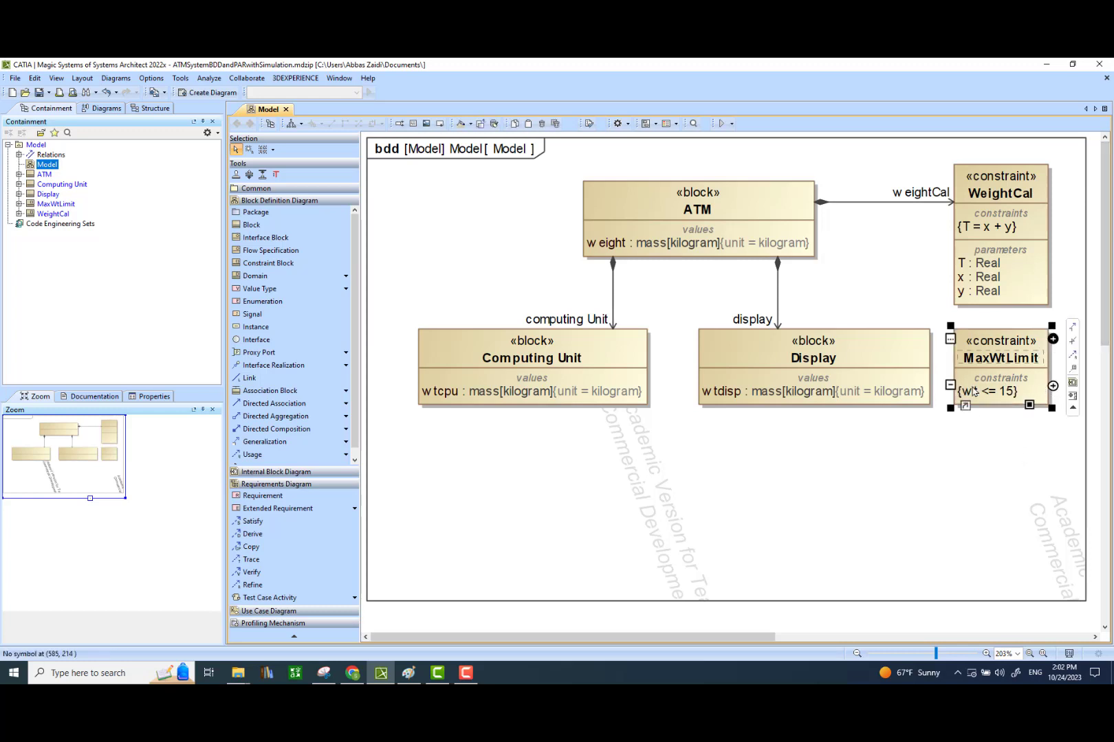
- Add a constraint parameter named wt of type Real to MaxWtLimit
left_click(1052, 339)
left_click(1055, 355)
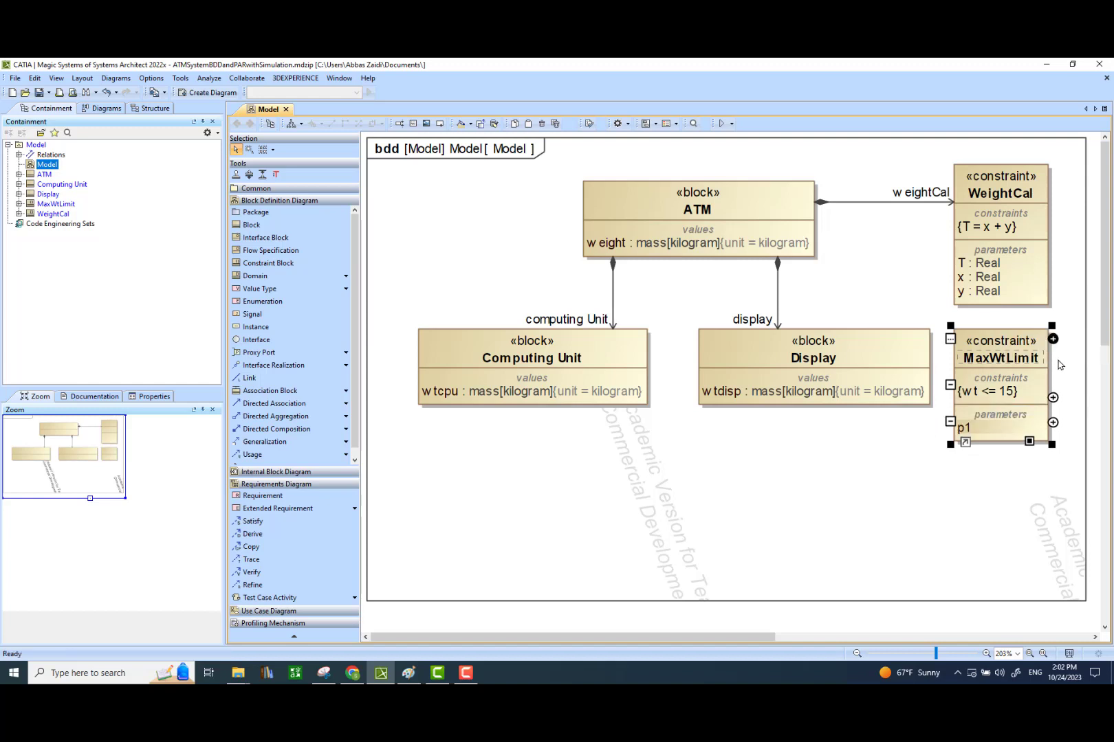
type("wt : Real")
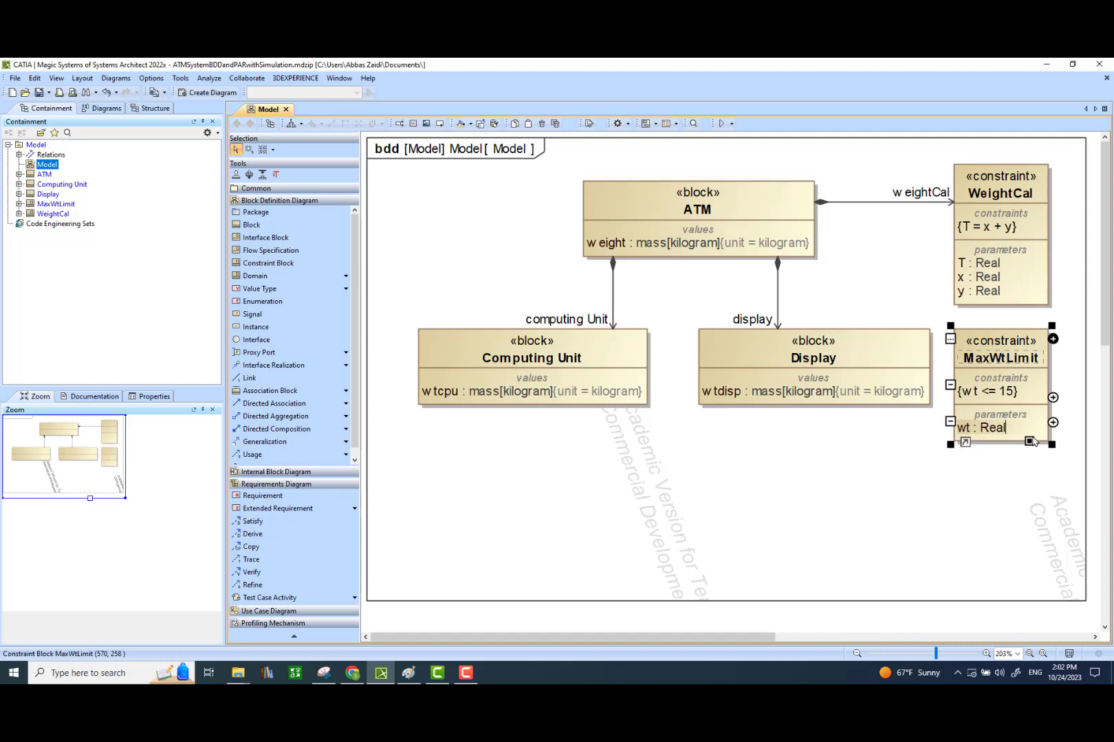
left_click(996, 481)
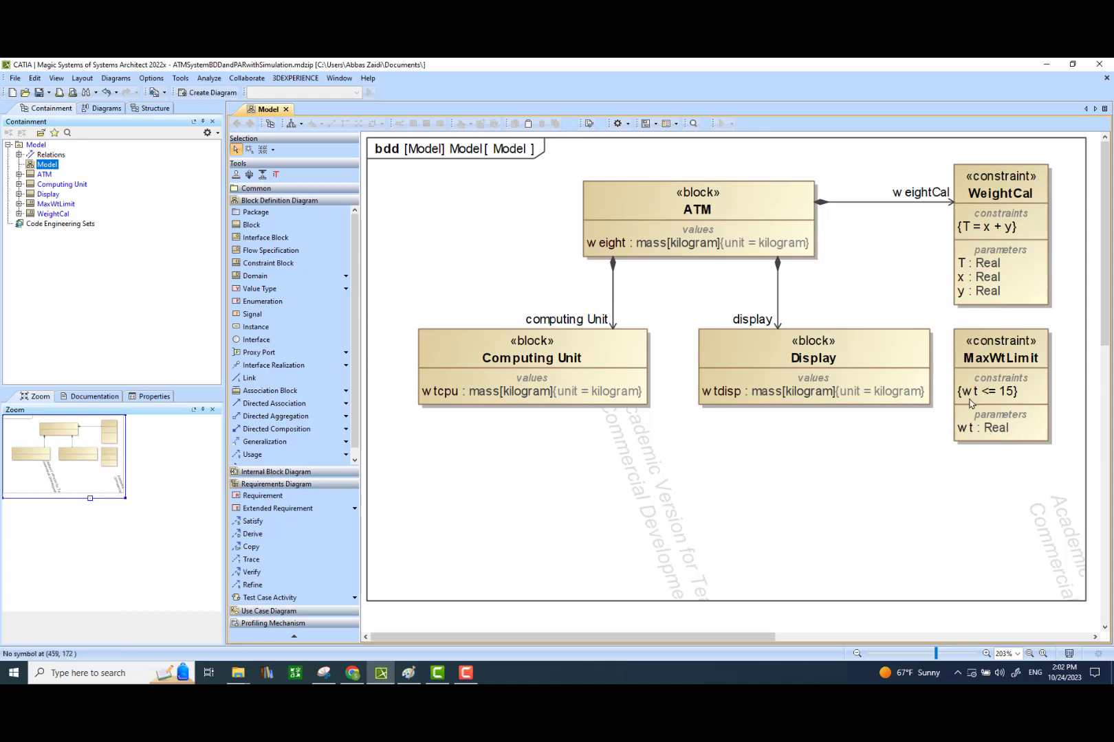
- Compose MaxWtLimit into ATM as part maxWtLimit, rerouting the line, and move Display down-left
left_click(784, 214)
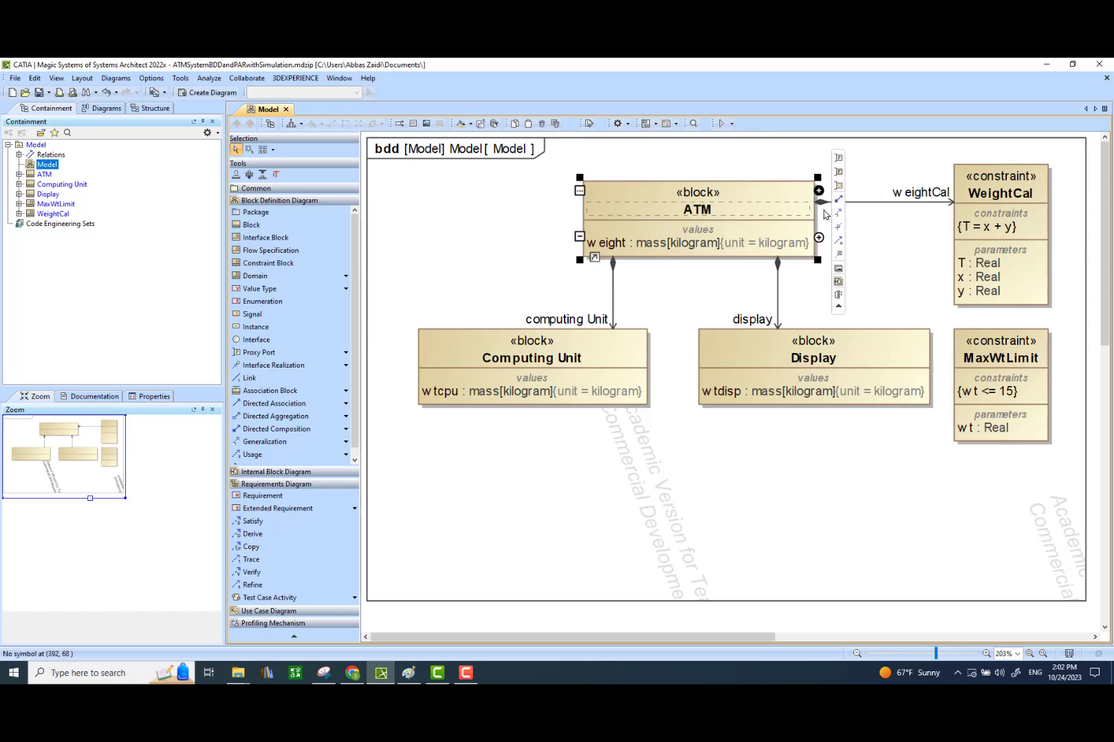
left_click(837, 200)
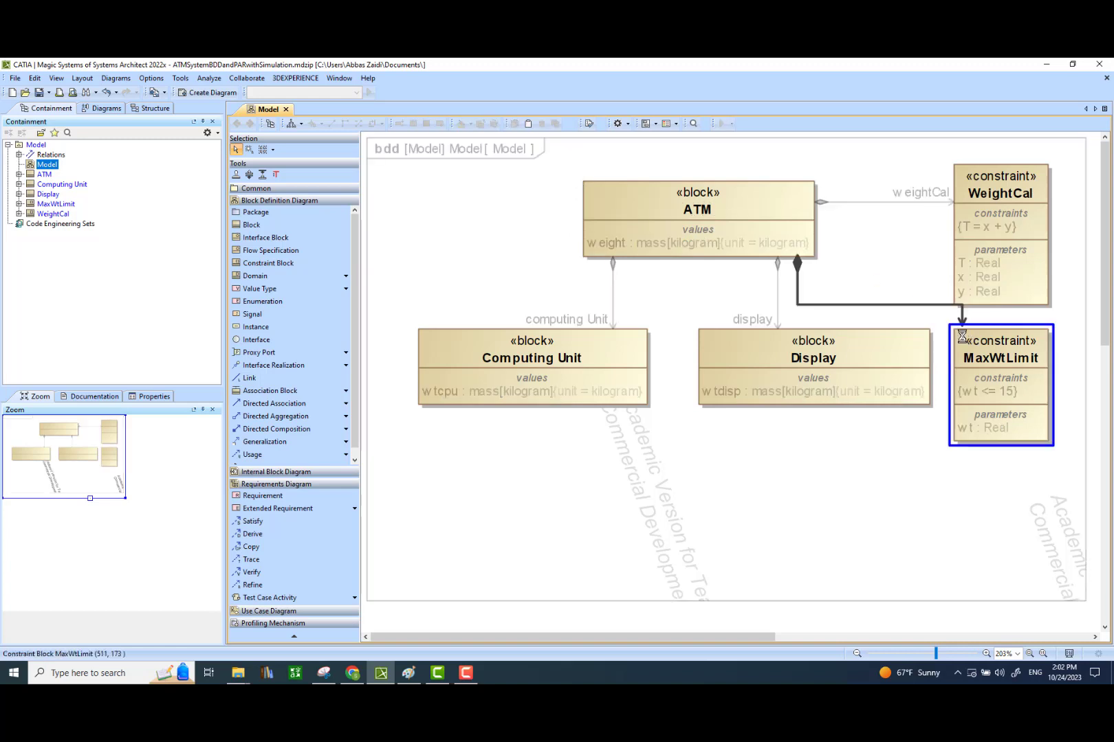
left_click(959, 337)
left_click_drag(961, 307, 934, 301)
left_click_drag(908, 346, 875, 403)
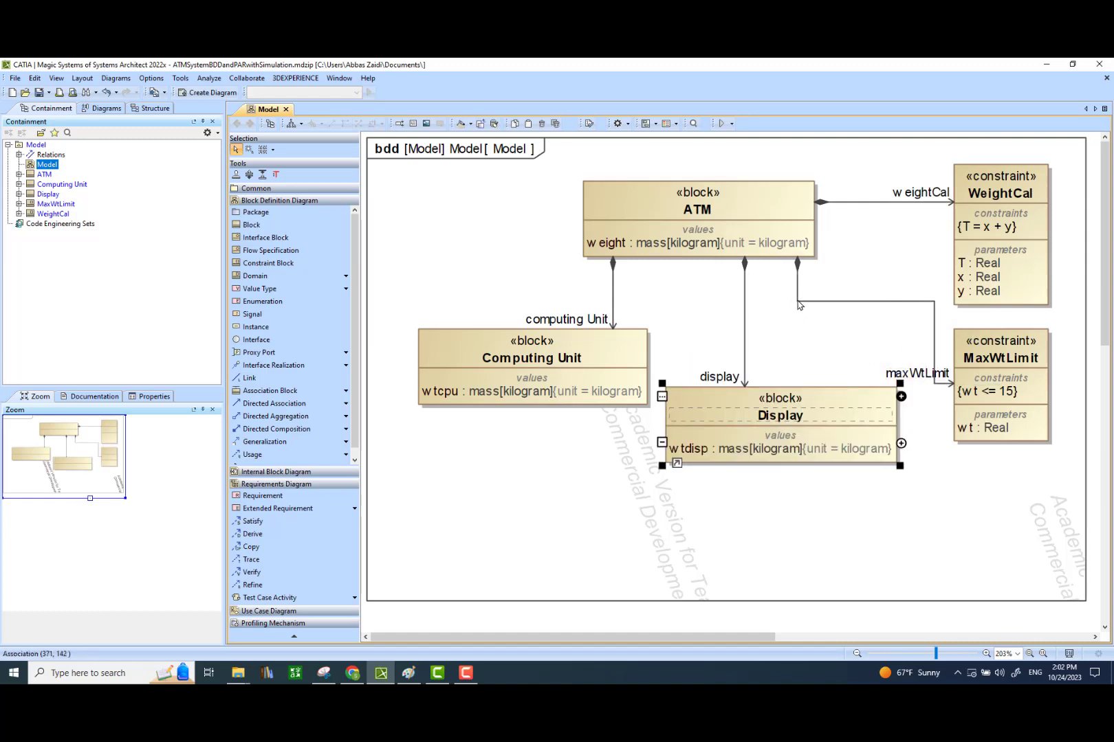
left_click(825, 344)
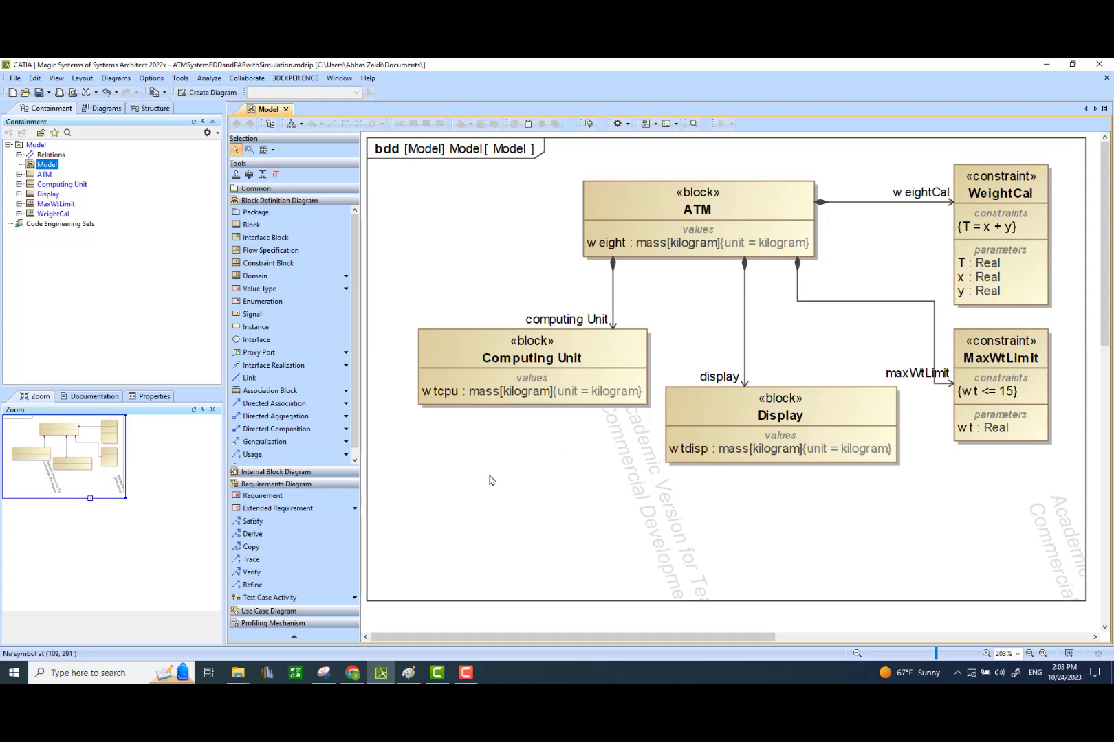
- Create a SysML Parametric Diagram owned by the ATM block
left_click(773, 195)
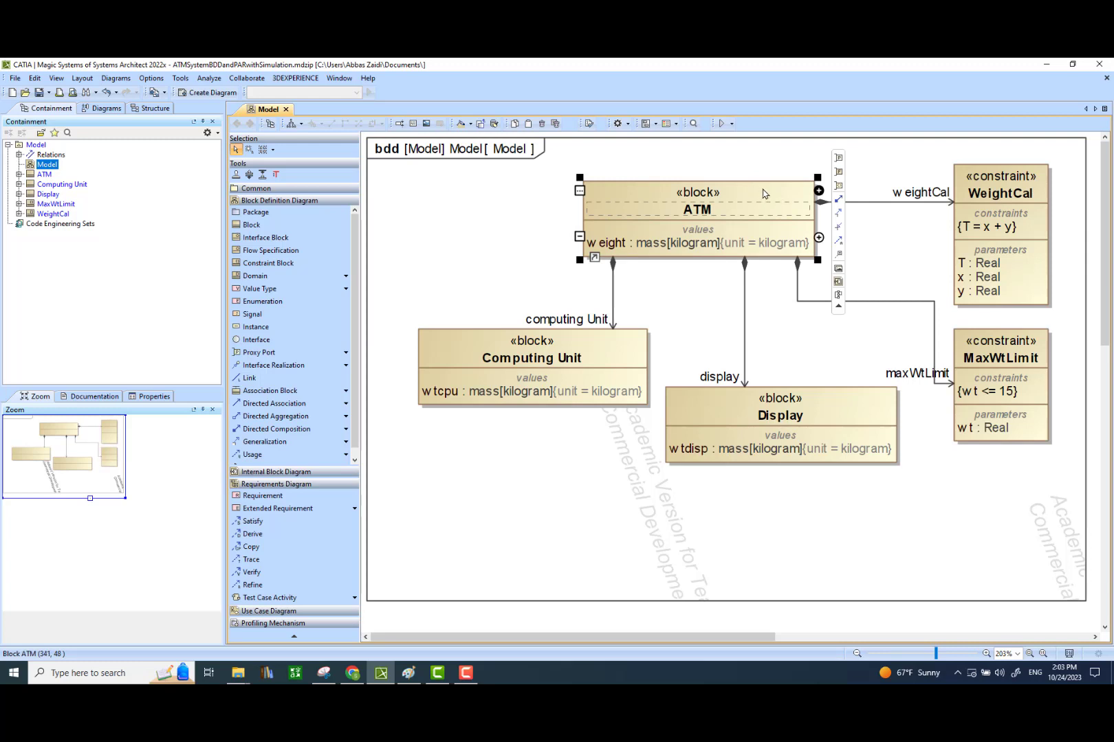
right_click(765, 192)
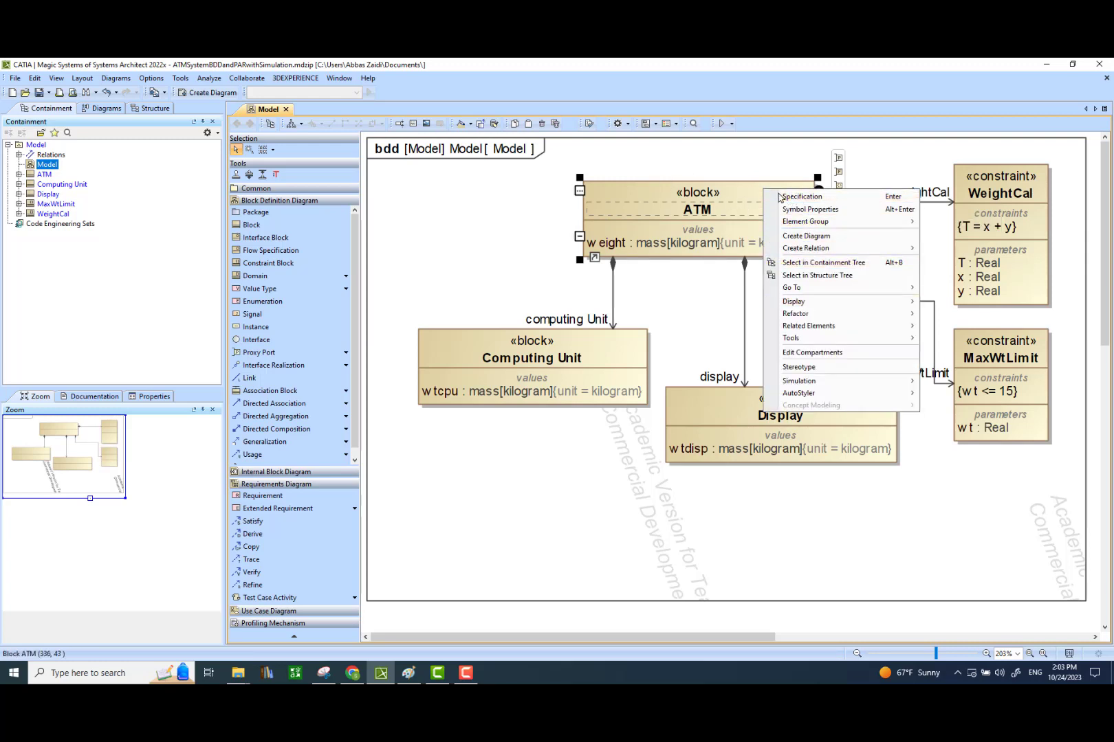
left_click(822, 237)
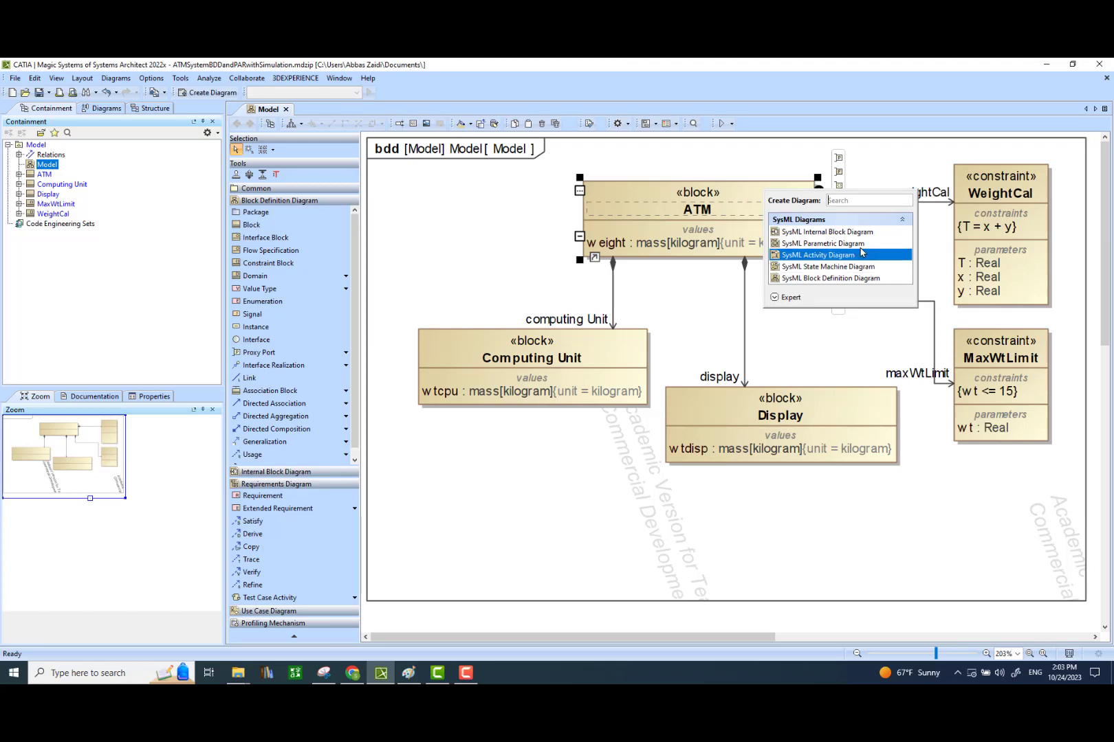
left_click(862, 244)
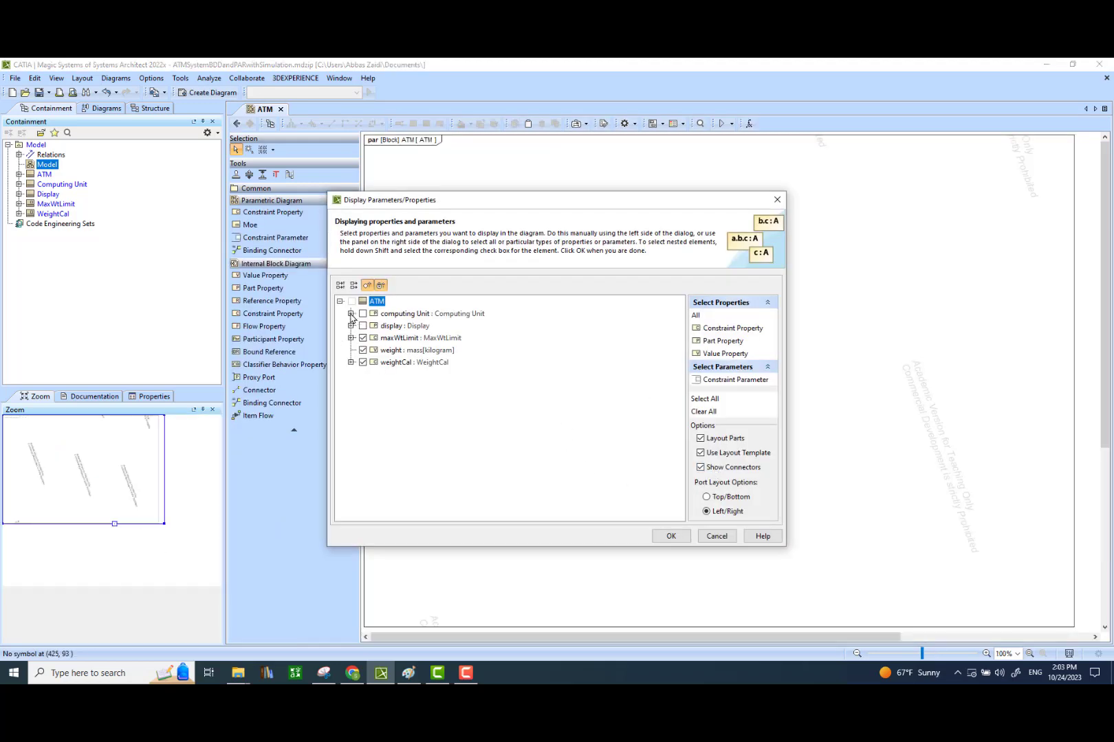
- Expand all parts and constraints, and select parameters T, x, y and wt
left_click(351, 314)
left_click(351, 339)
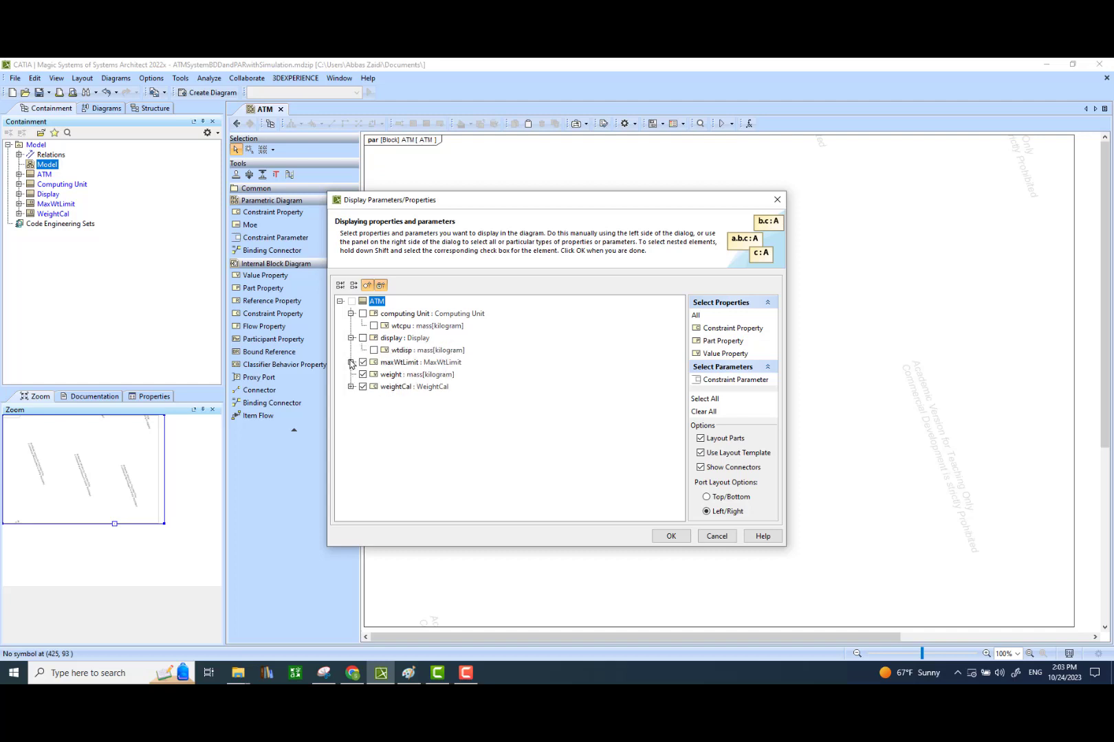
left_click(350, 362)
left_click(351, 400)
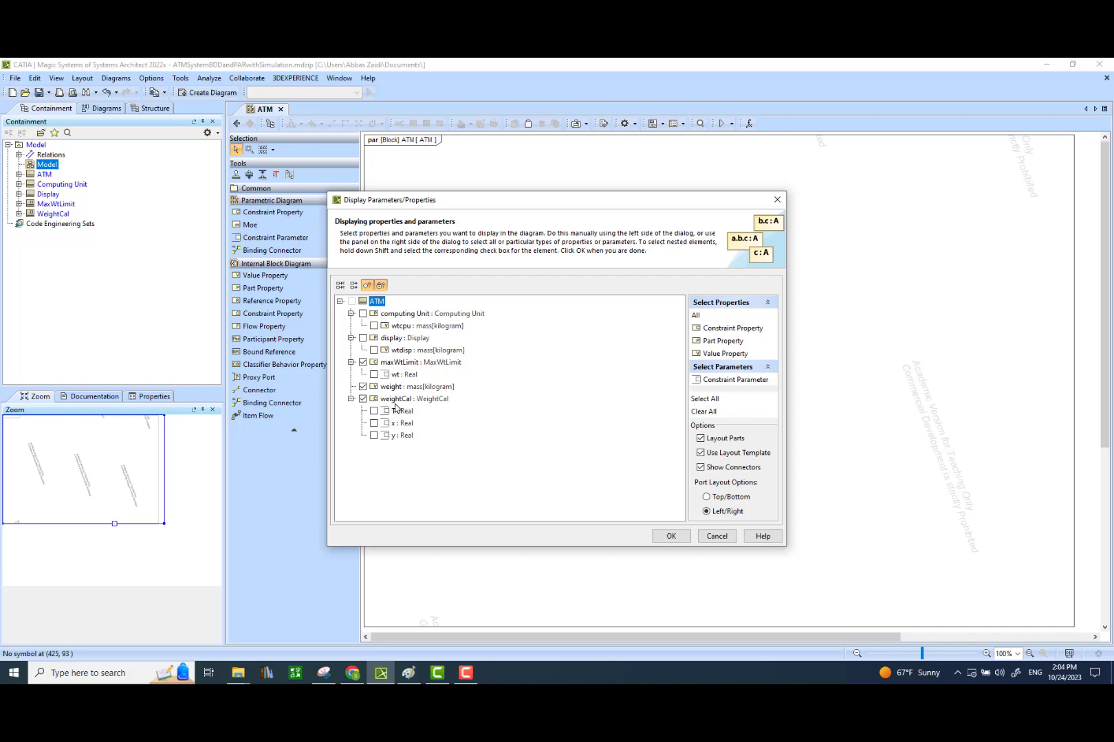
left_click(373, 411)
left_click(374, 423)
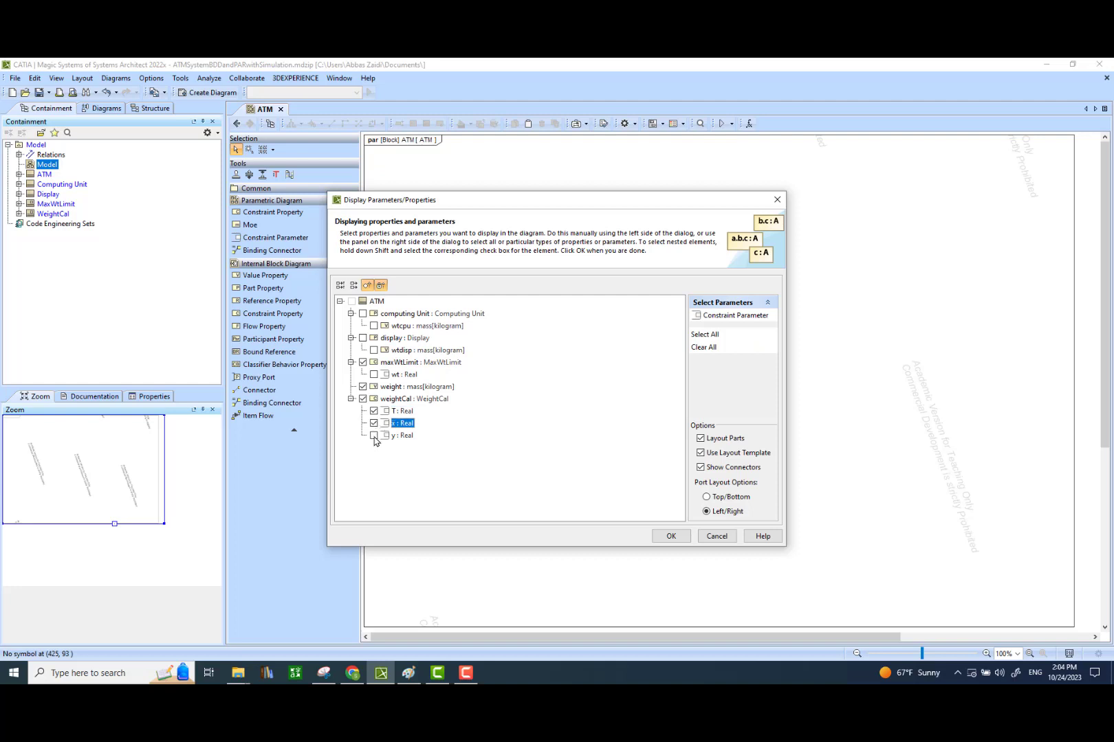
left_click(373, 436)
left_click(374, 376)
- Add display with wtdisp and computing Unit with wtcpu, then confirm the selection
left_click(363, 338)
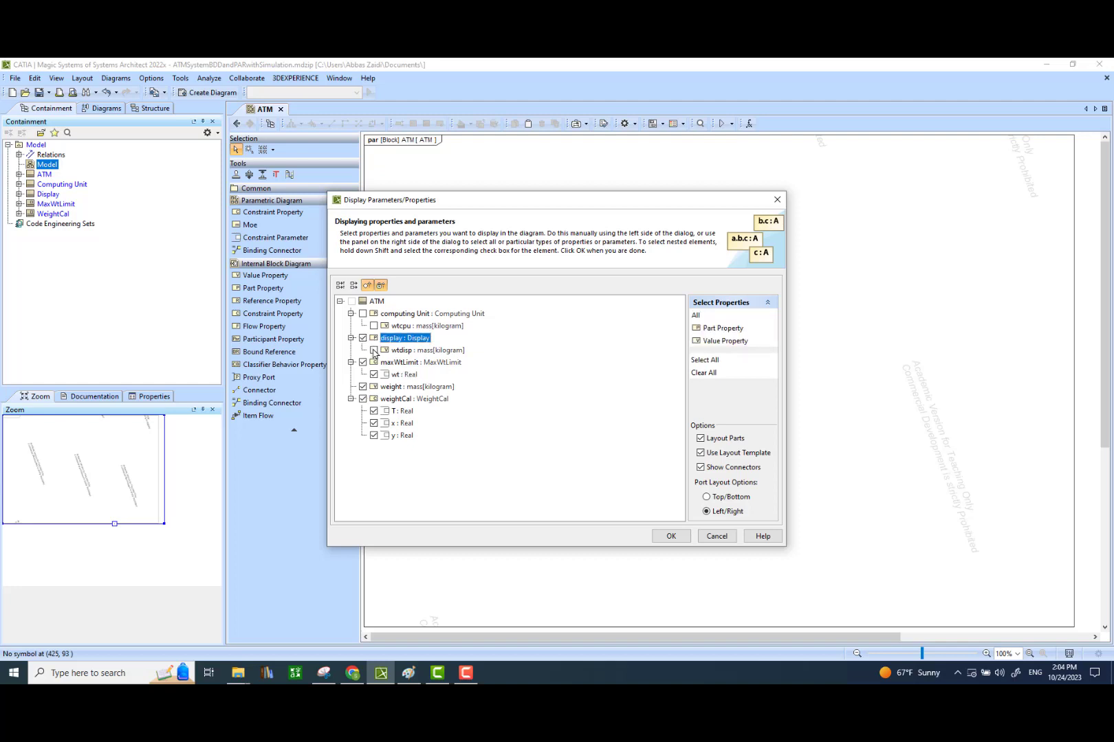
left_click(374, 351)
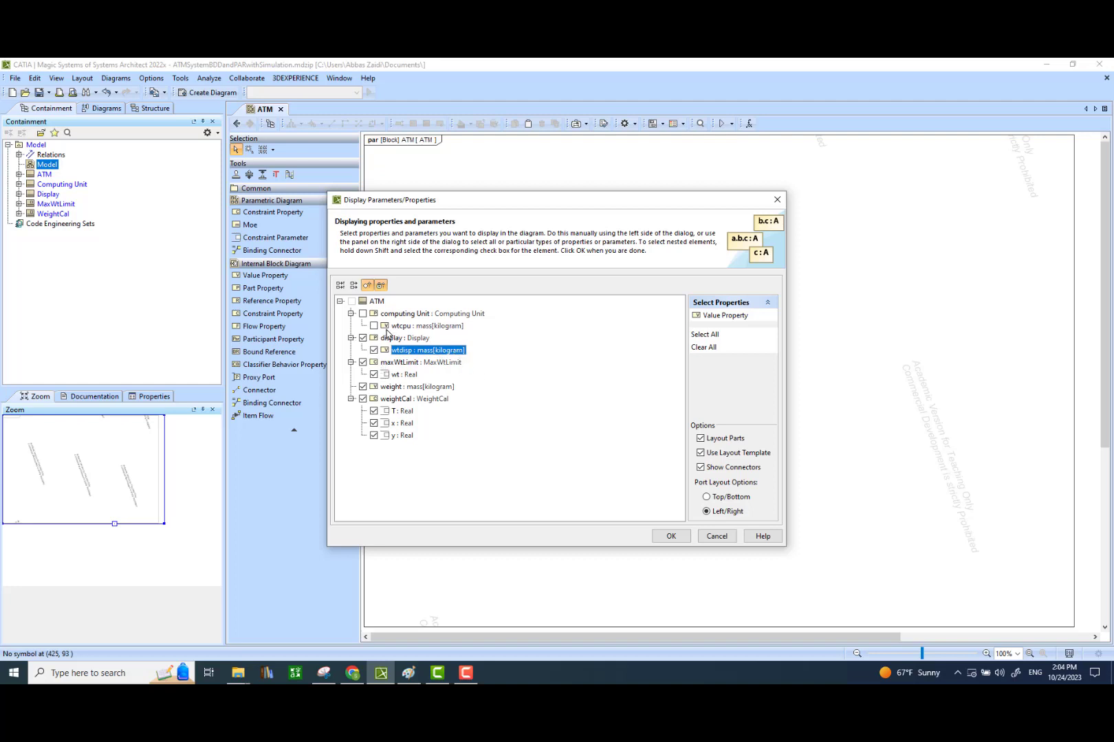
left_click(363, 314)
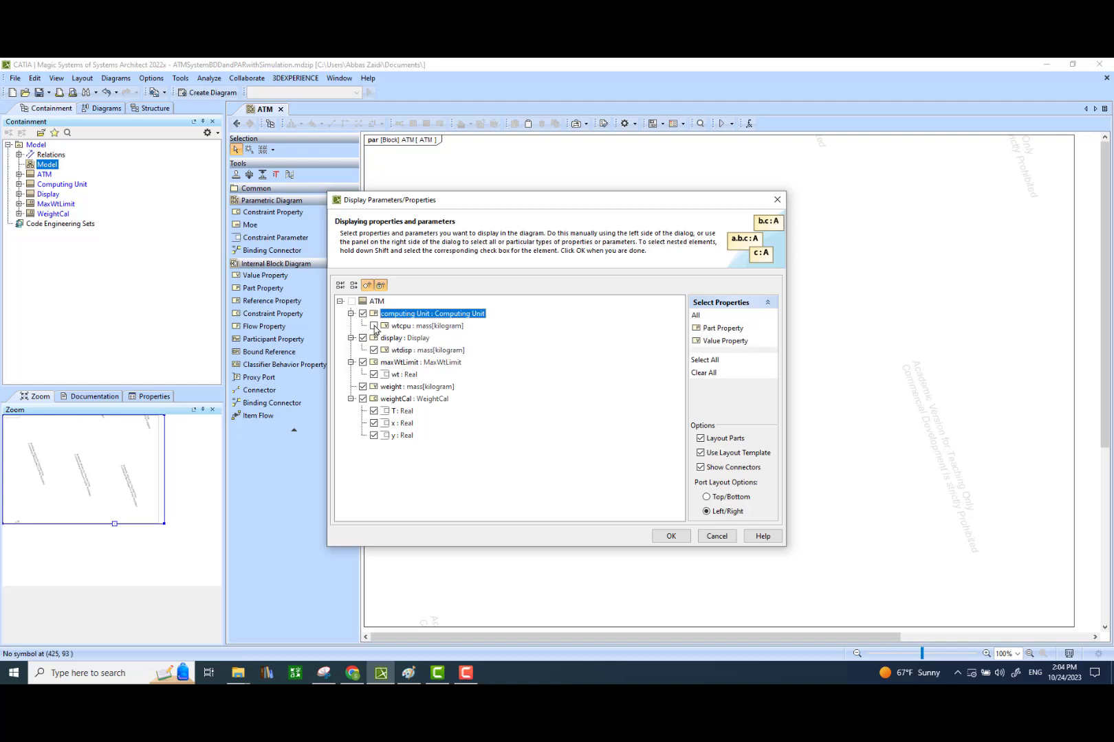
left_click(374, 326)
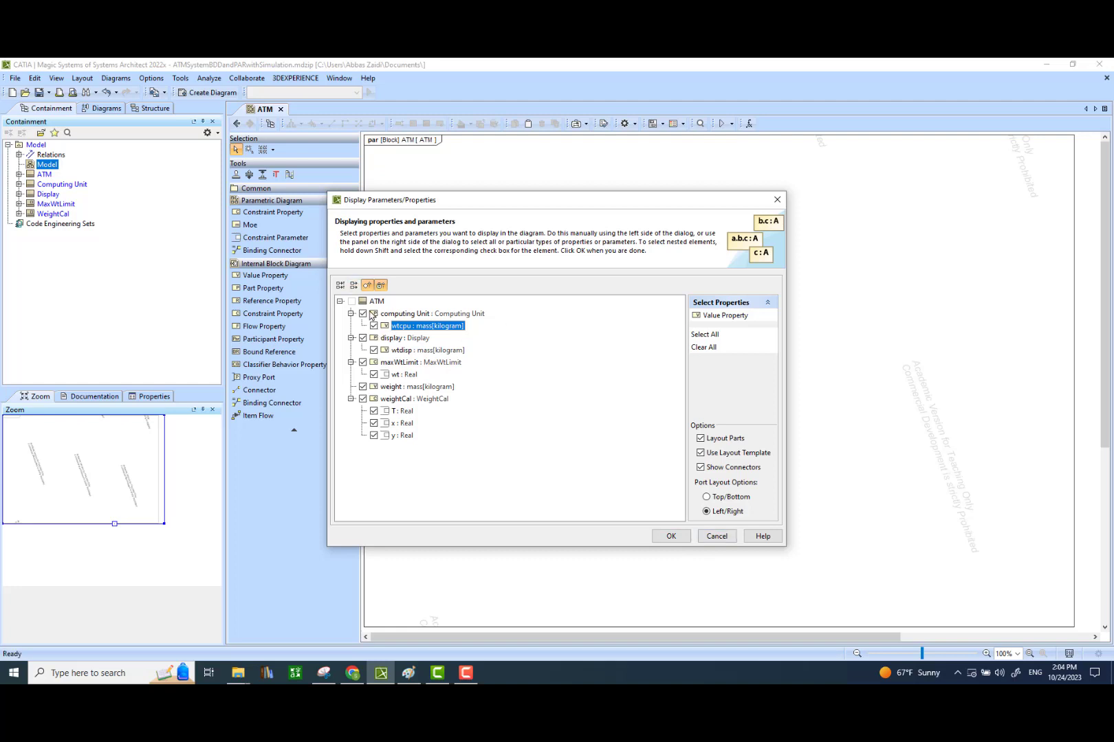
left_click(671, 541)
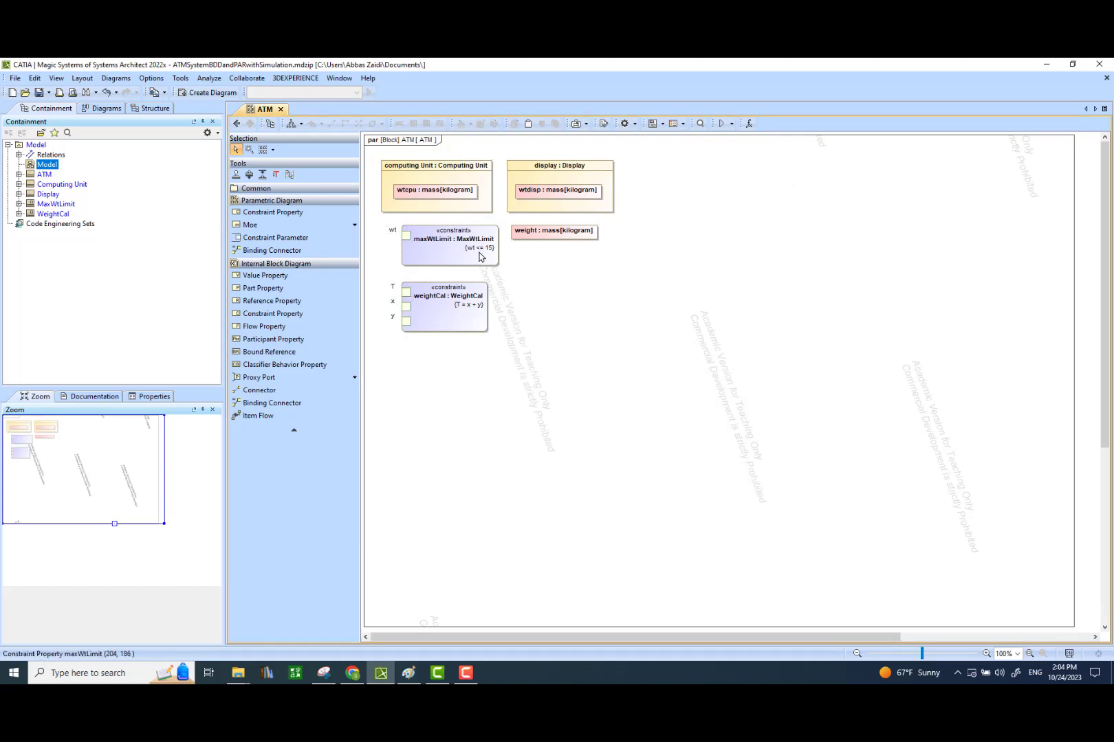
- Arrange computing Unit and display at left, then weightCal, weight and maxWtLimit rightward
left_click_drag(481, 317, 730, 320)
left_click_drag(454, 259, 784, 256)
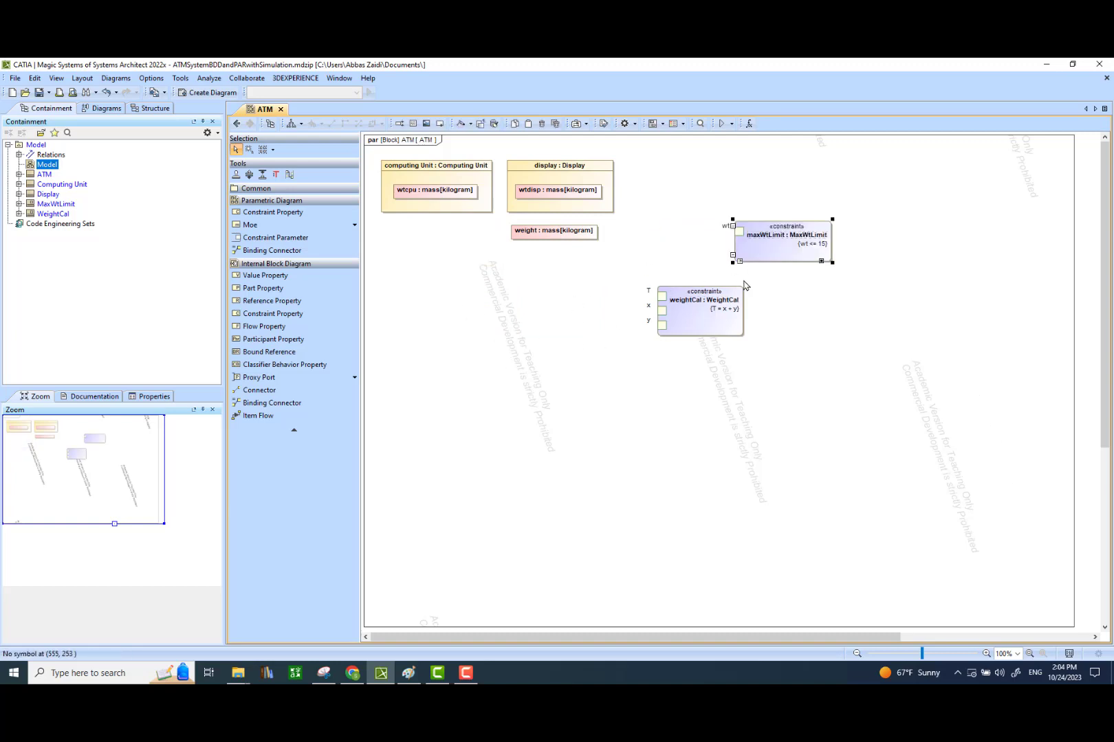
left_click_drag(446, 208, 547, 320)
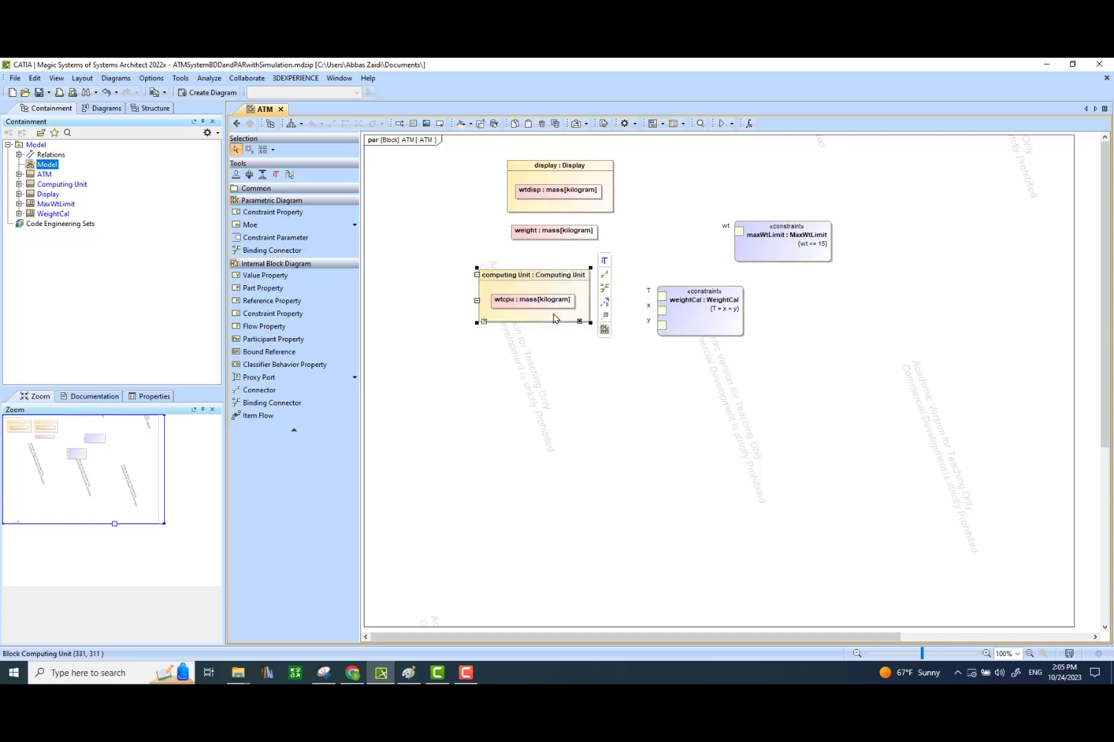
left_click_drag(603, 173, 574, 351)
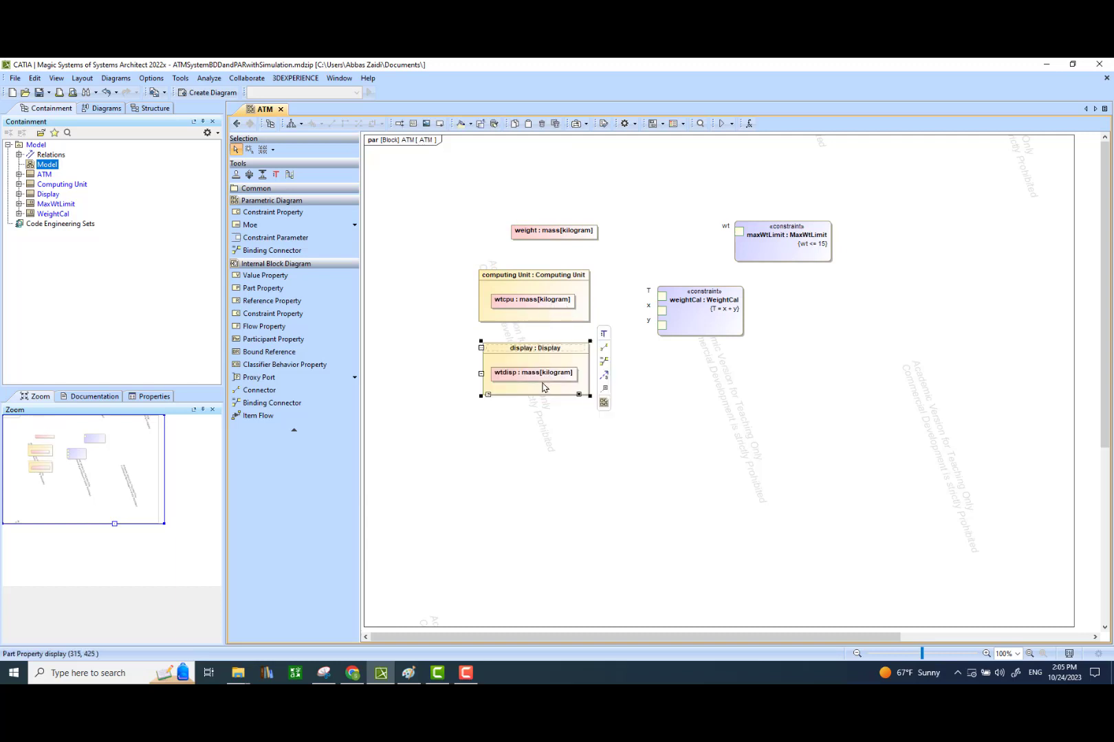
left_click_drag(571, 302, 478, 198)
left_click_drag(580, 362, 488, 277)
left_click_drag(555, 234, 865, 287)
left_click_drag(771, 253, 761, 205)
left_click_drag(721, 323, 602, 256)
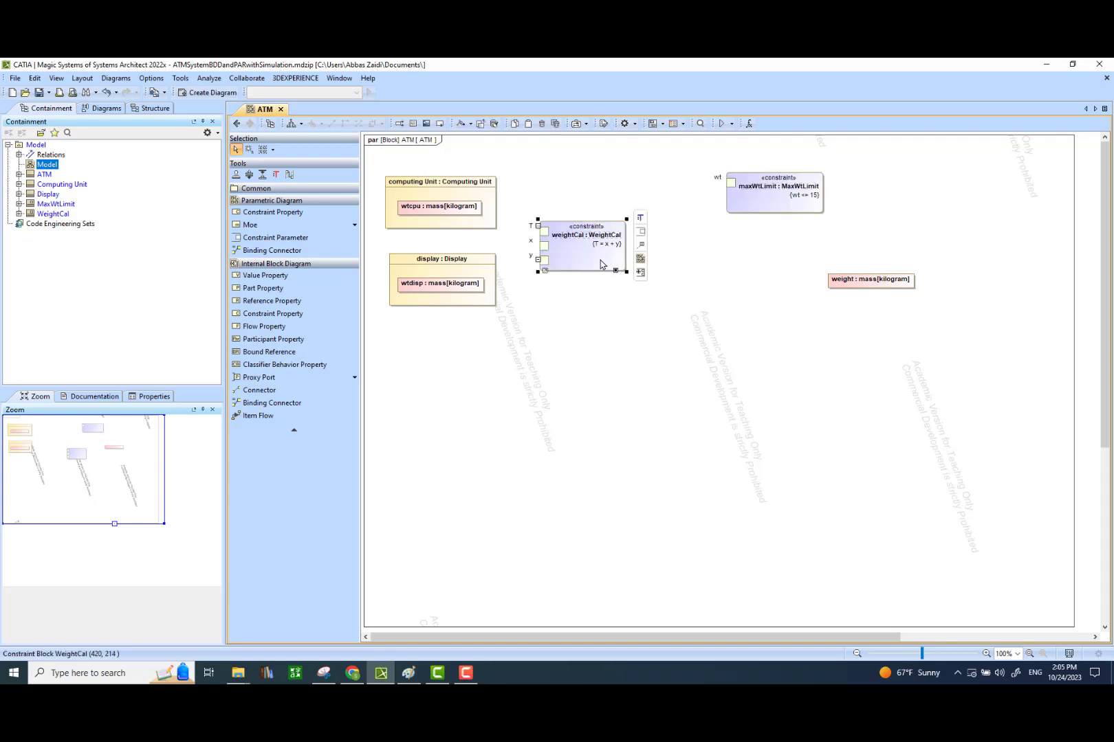
- Move weightCal's T parameter to its right edge and nudge x upward
left_click(544, 241)
left_click_drag(546, 235, 620, 245)
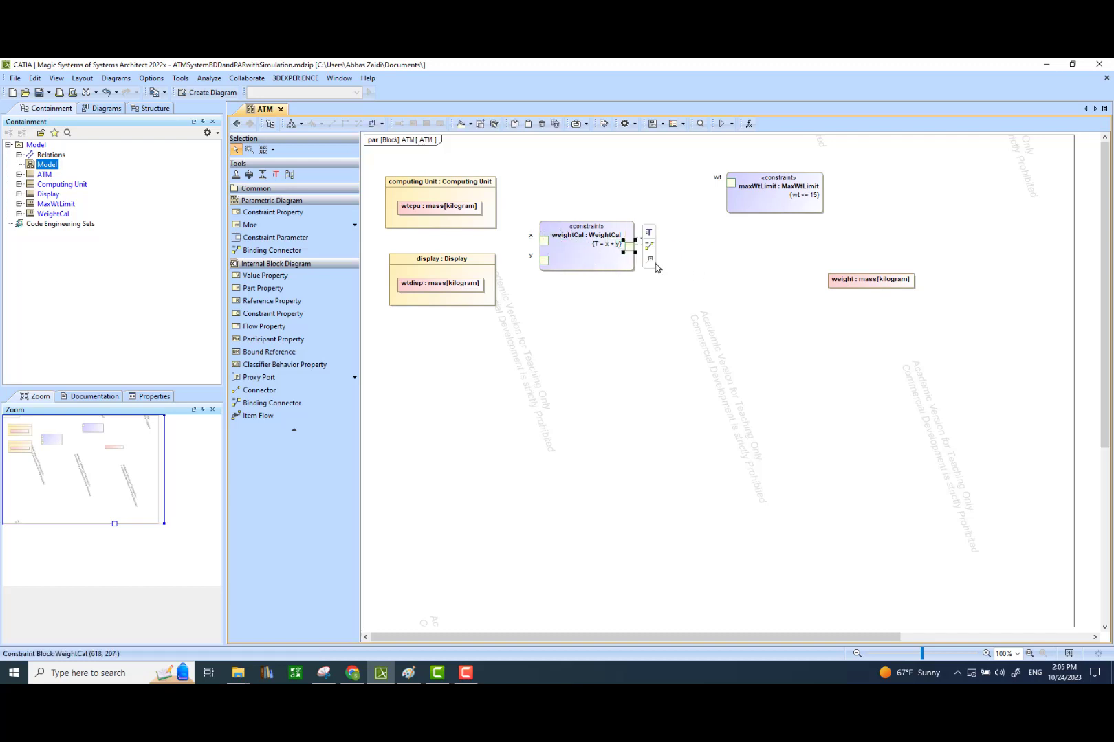
left_click_drag(543, 244, 543, 239)
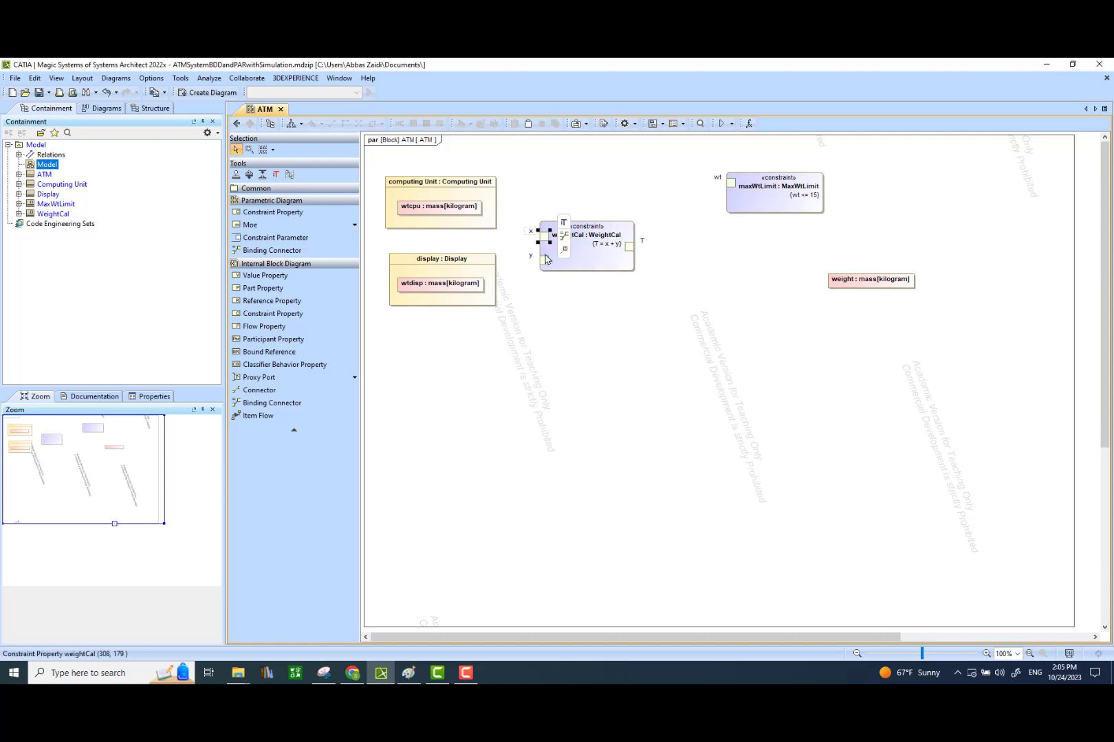
left_click(543, 260)
- Fit the frame to its contents, zoom in, and place weight between the two constraints
left_click(1042, 627)
double_click(1062, 629)
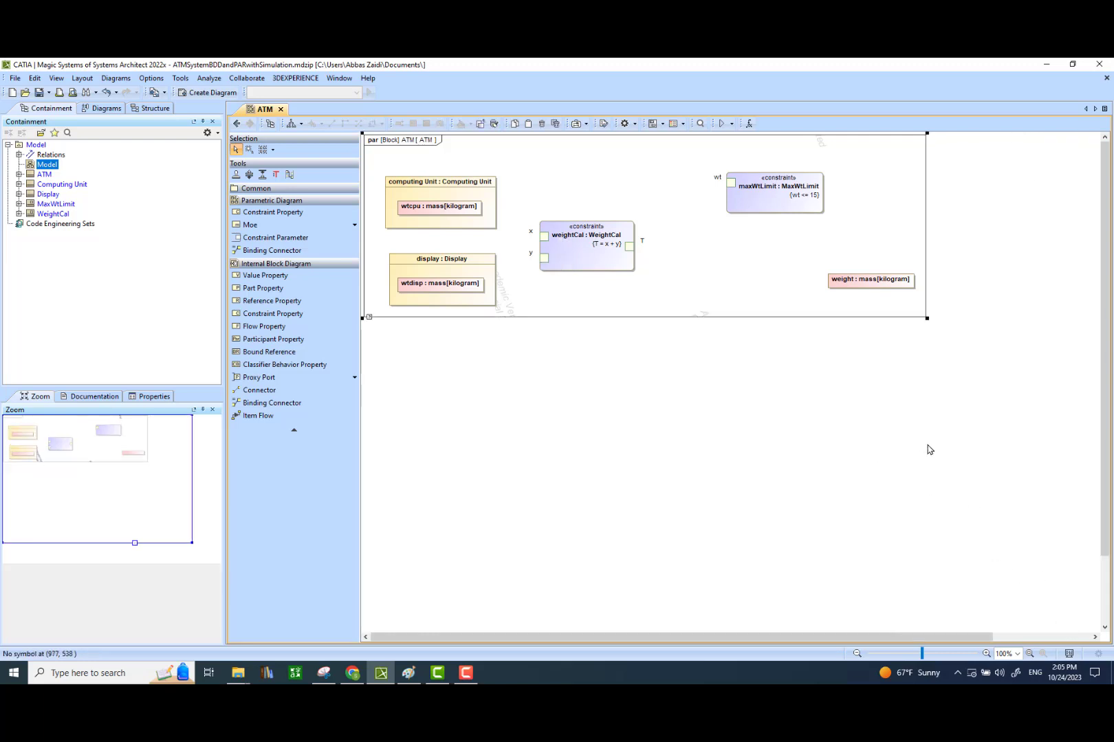
key("ctrl+w")
left_click_drag(660, 292, 656, 281)
left_click_drag(884, 226, 882, 239)
left_click_drag(1001, 325, 785, 276)
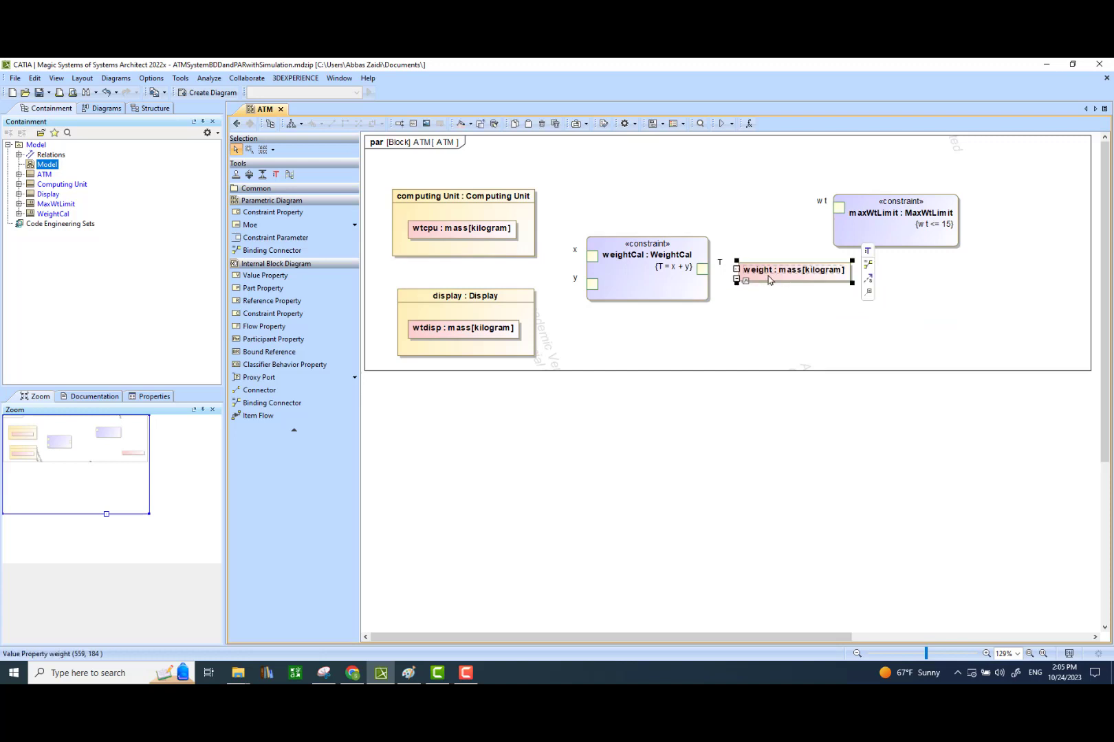
left_click_drag(921, 239, 981, 288)
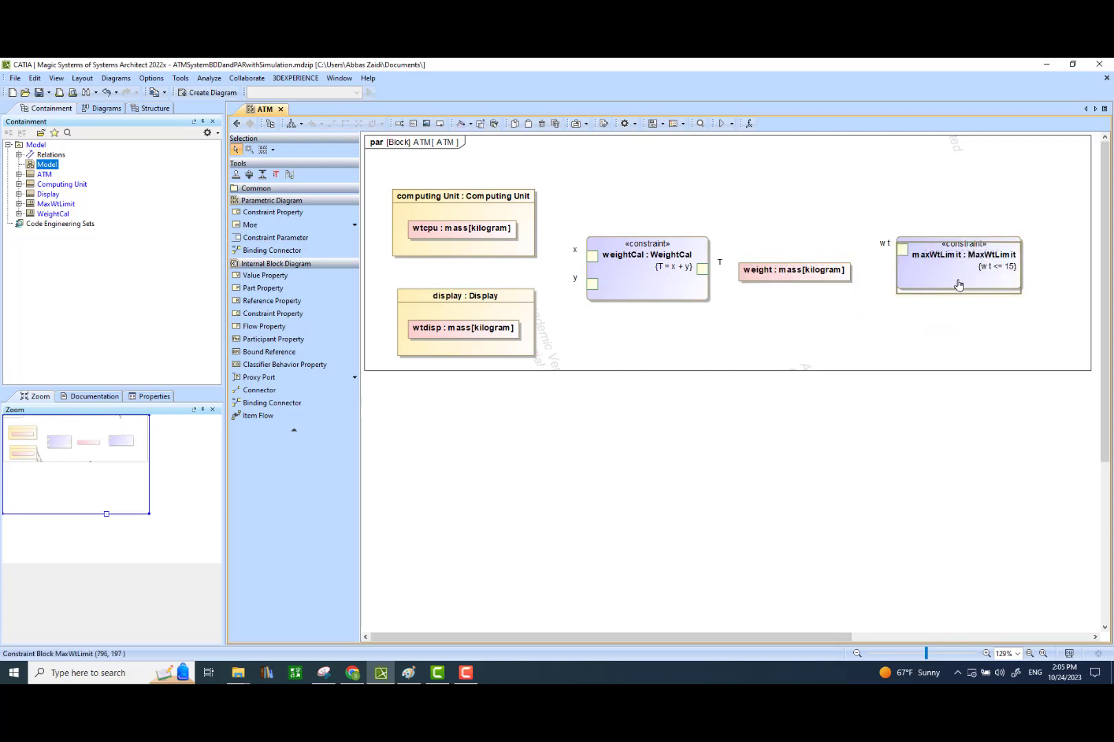
left_click_drag(781, 278, 794, 277)
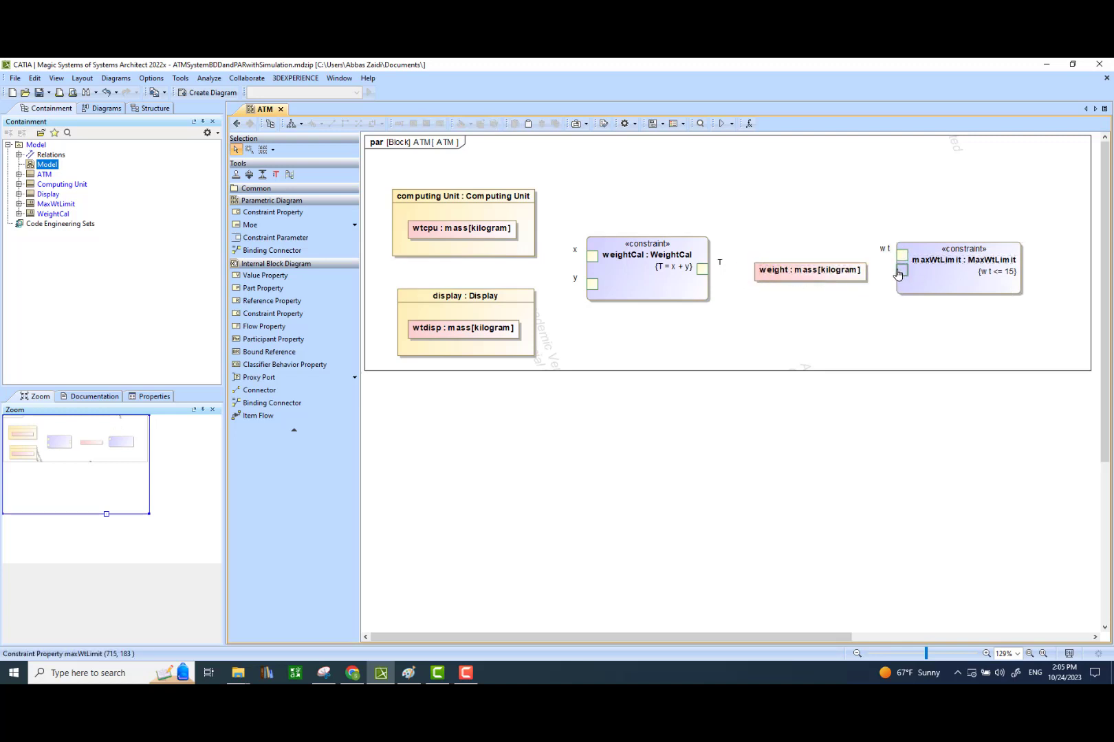
left_click(899, 268)
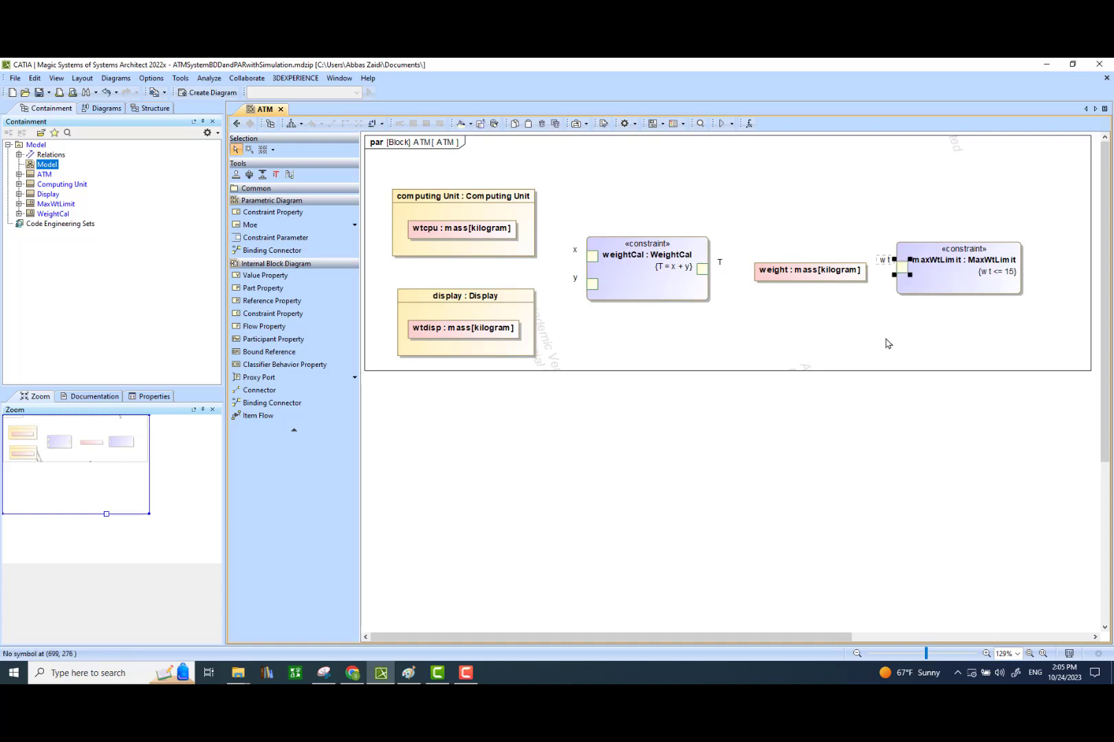
- Bind wtcpu to weightCal's x and wtdisp to weightCal's y
left_click(510, 231)
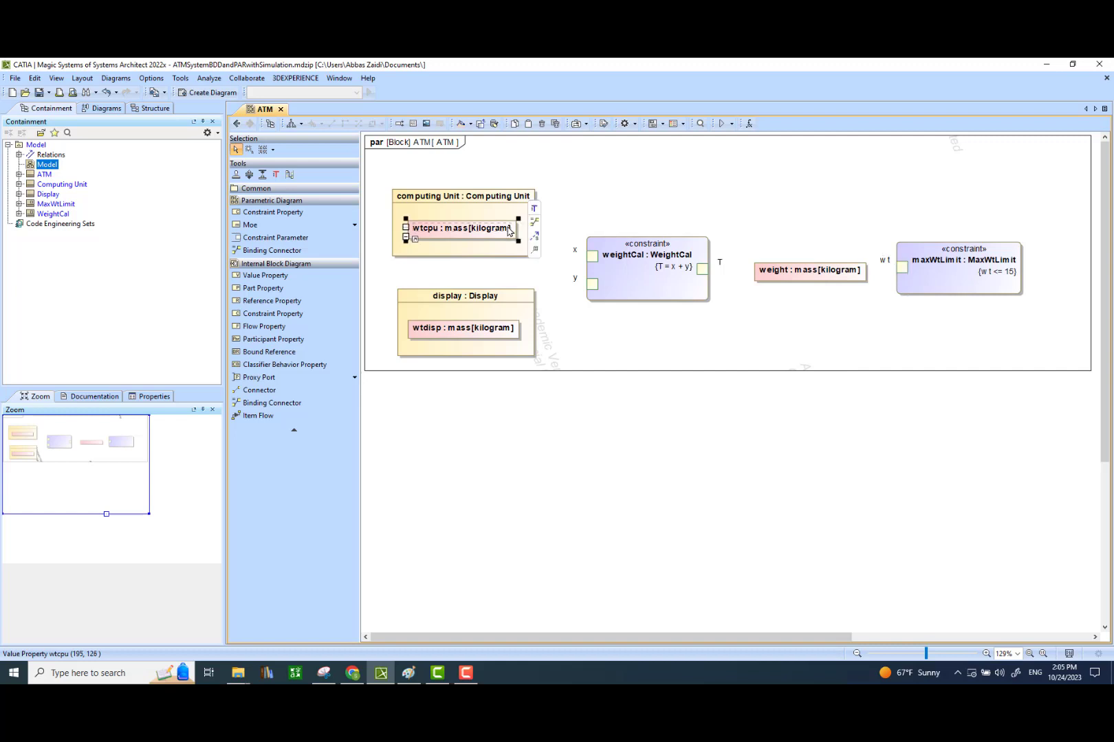
left_click(531, 220)
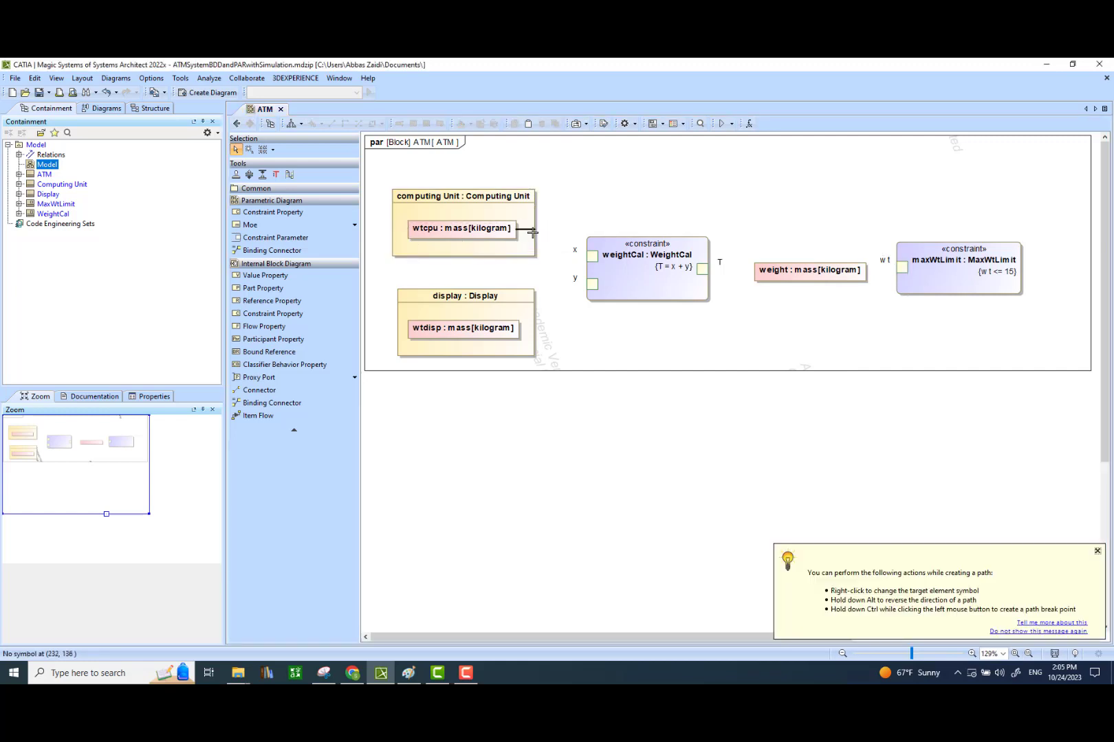
left_click(590, 256)
left_click(502, 338)
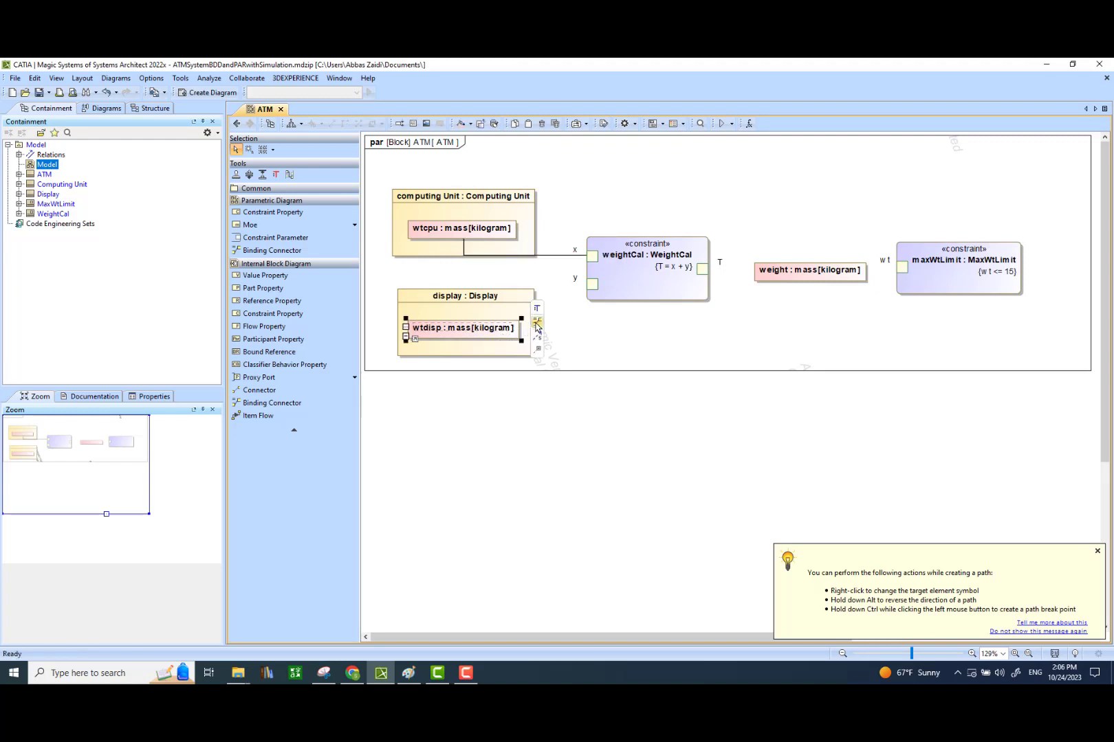
left_click(536, 328)
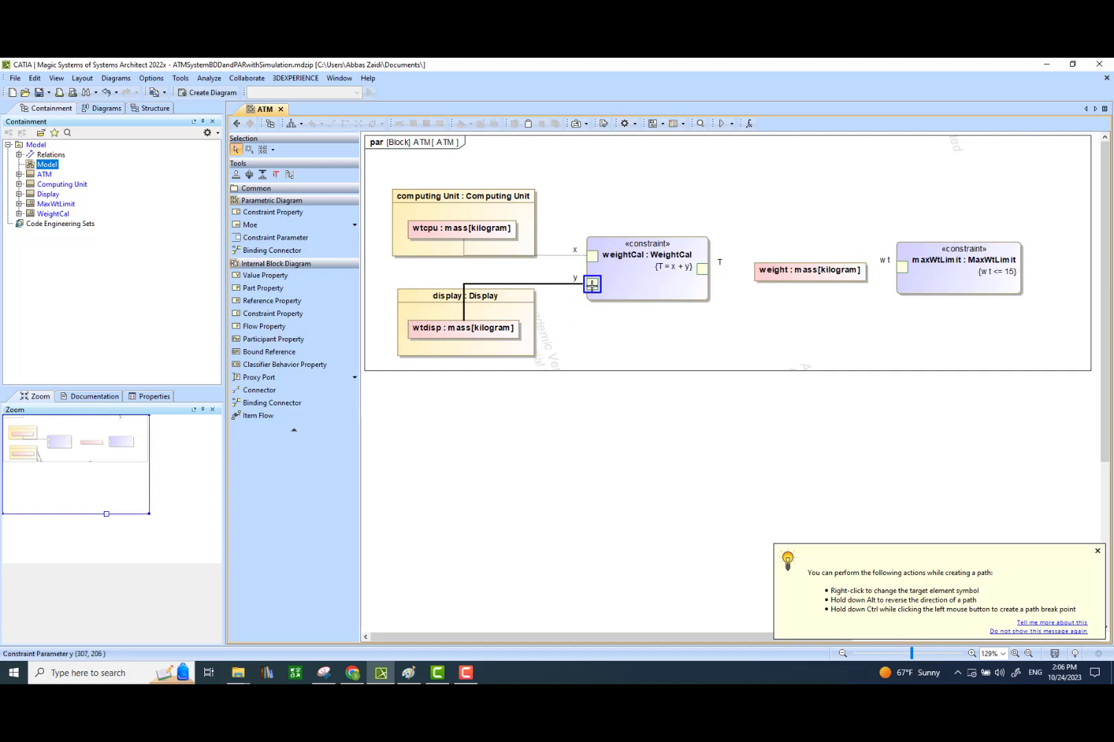
left_click(592, 284)
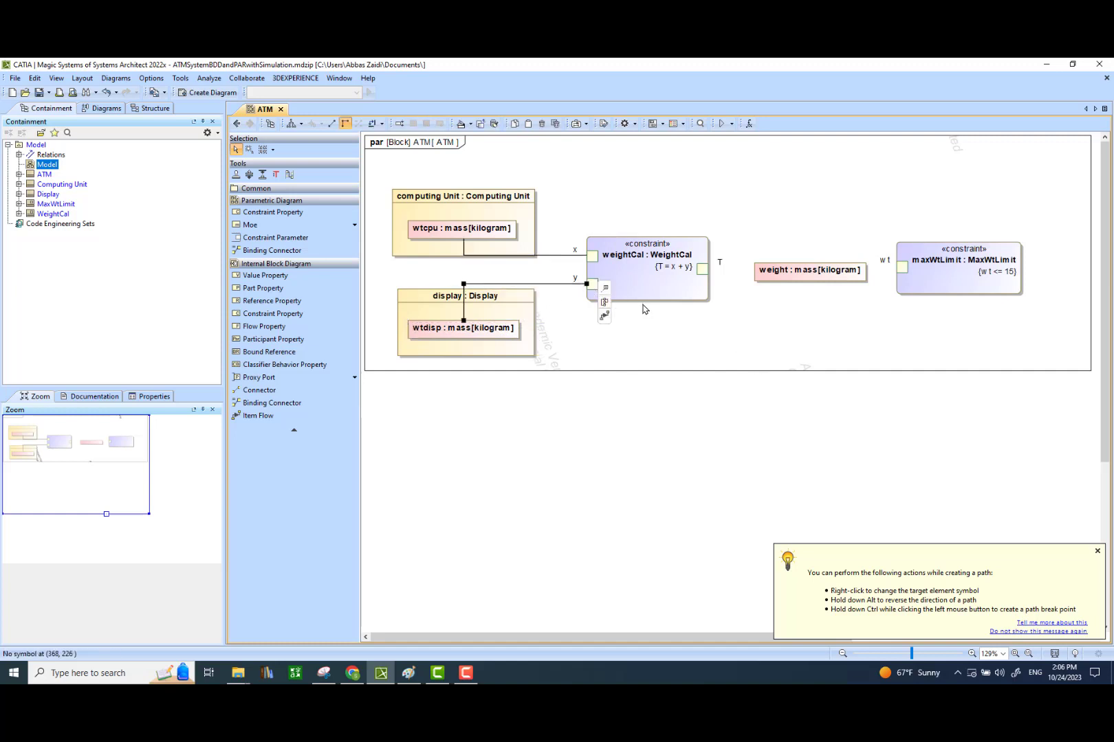
- Bind weightCal's T to weight and weight to maxWtLimit's wt
left_click(703, 269)
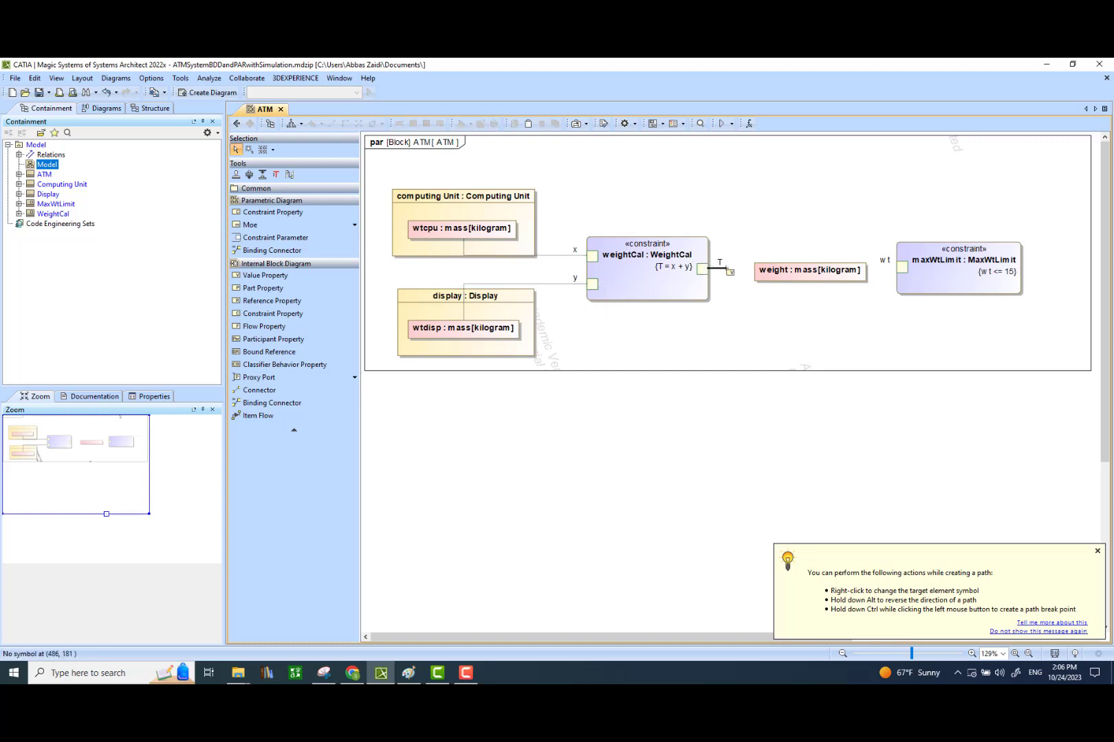
left_click(772, 271)
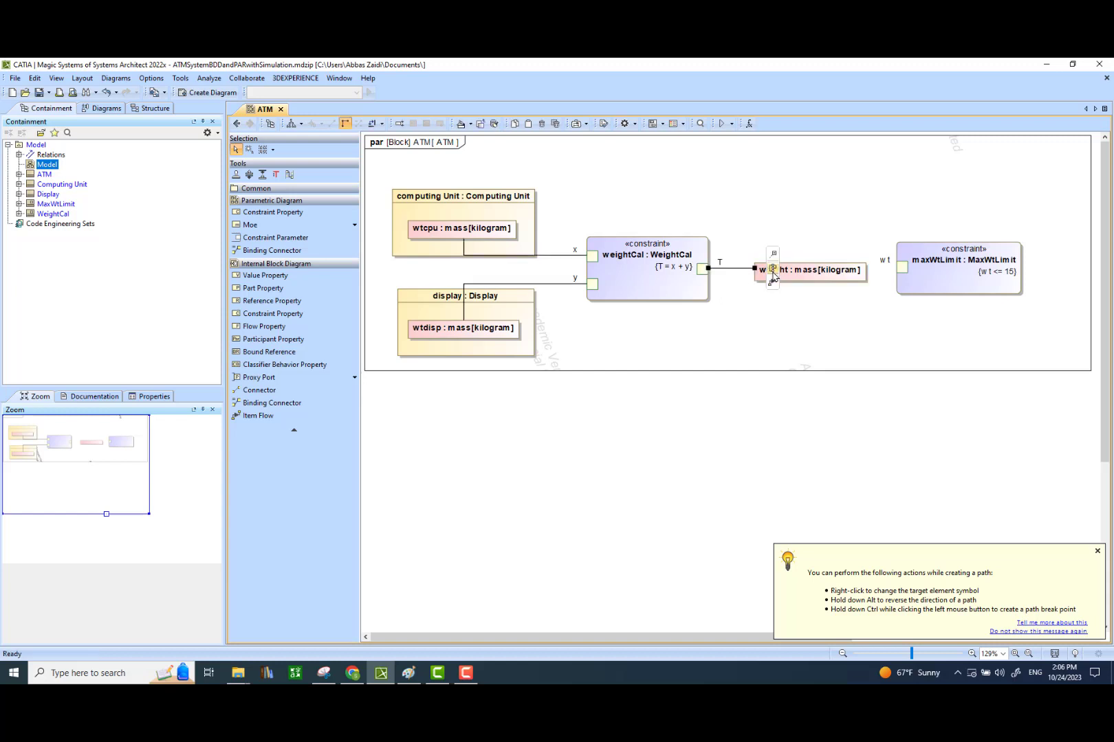
left_click(829, 275)
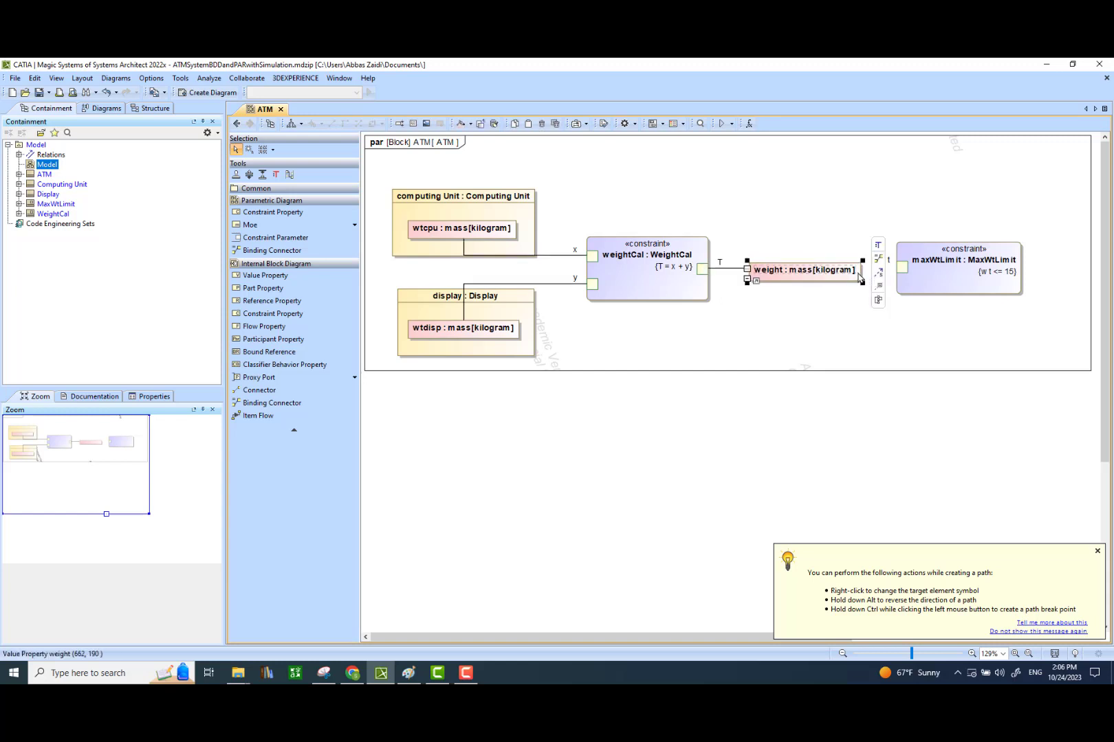
left_click(878, 260)
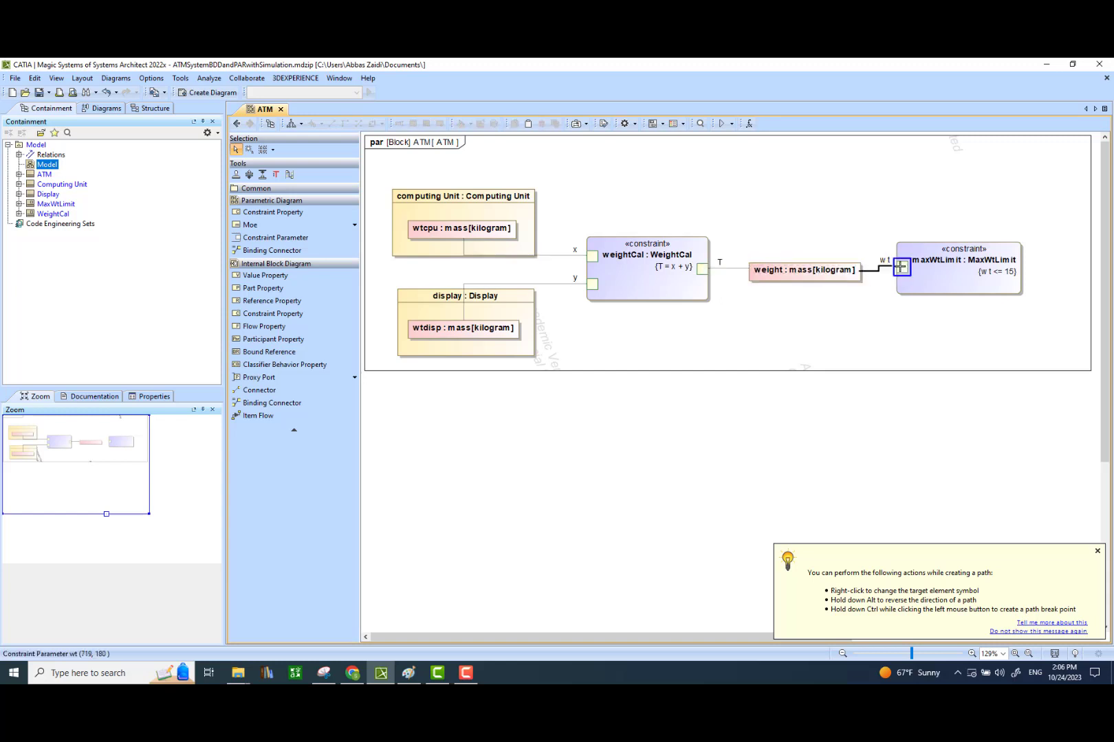
left_click(900, 268)
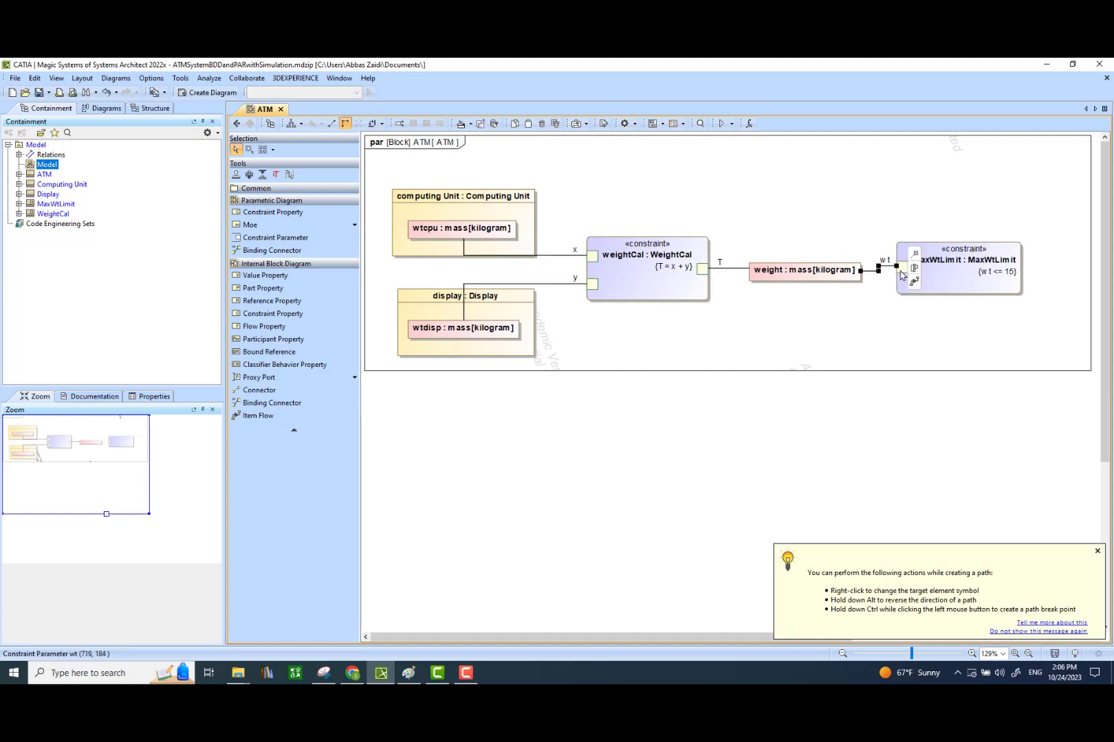
- Straighten weight's connectors and pull the diagram frame's right edge in to fit
left_click(818, 276)
left_click_drag(818, 275, 814, 271)
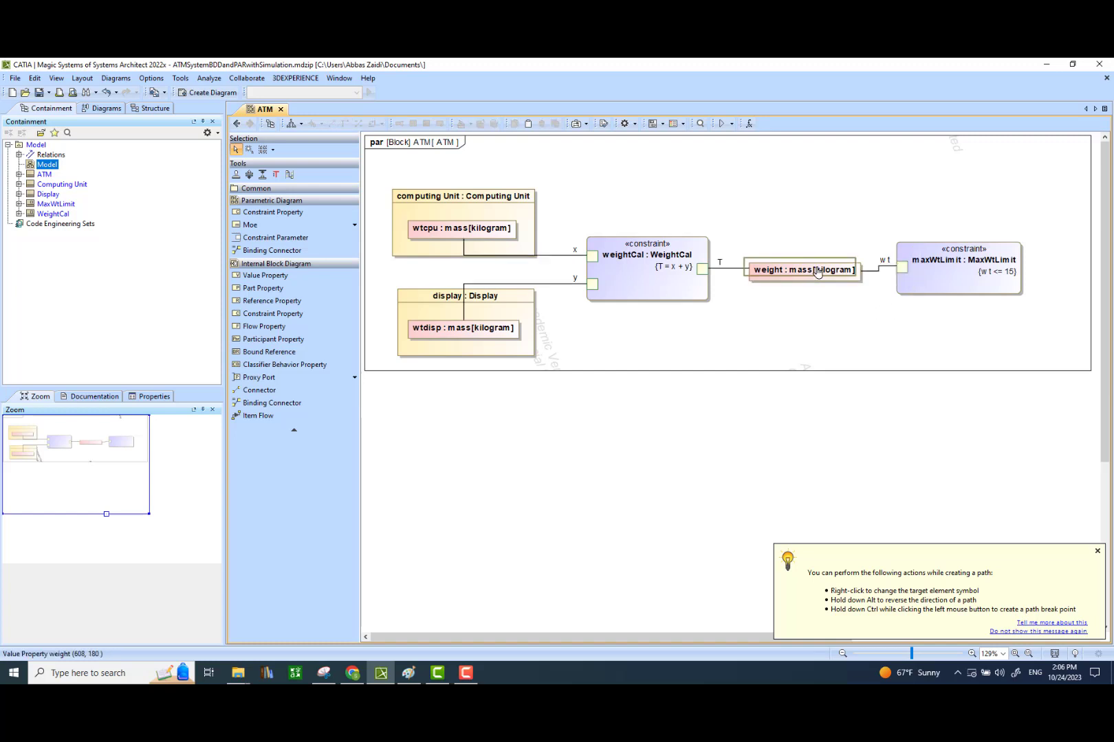
left_click(699, 273)
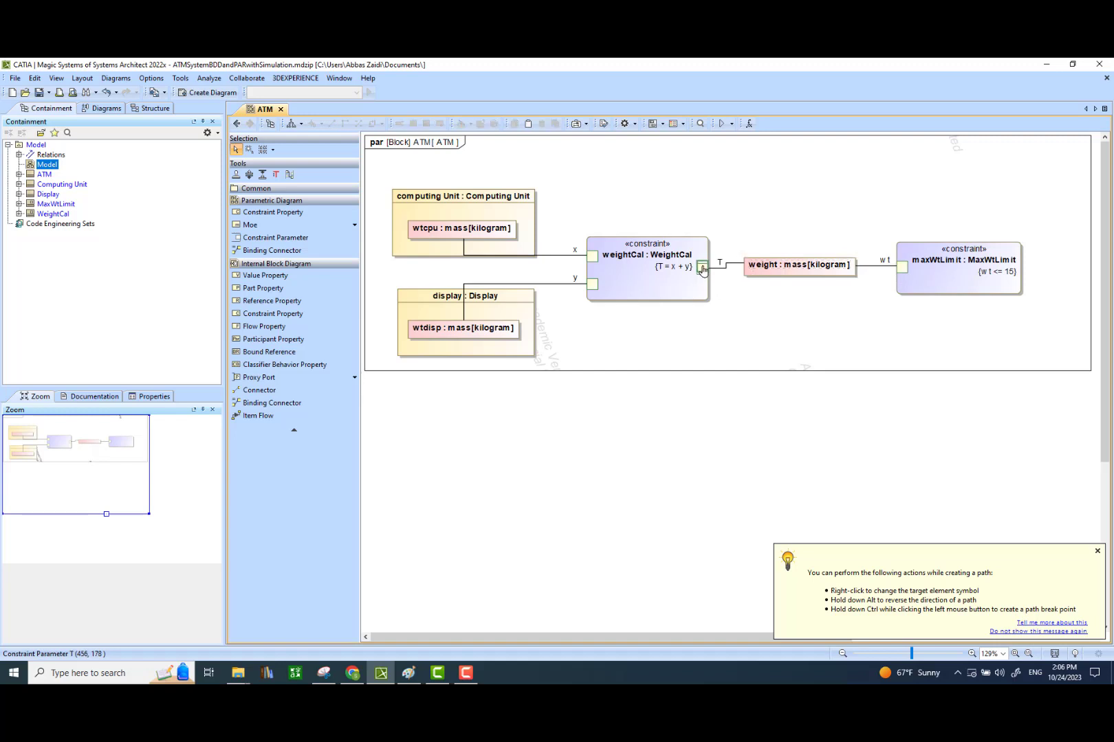
left_click(893, 331)
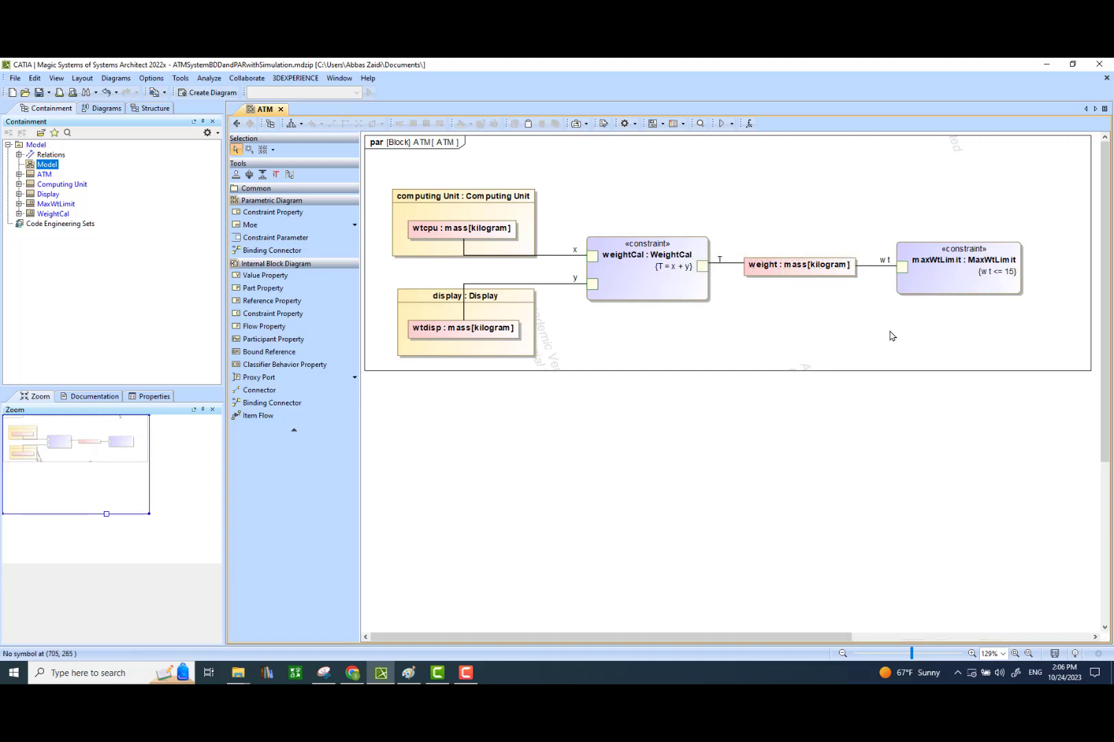
left_click(1060, 373)
left_click_drag(1090, 372, 1038, 372)
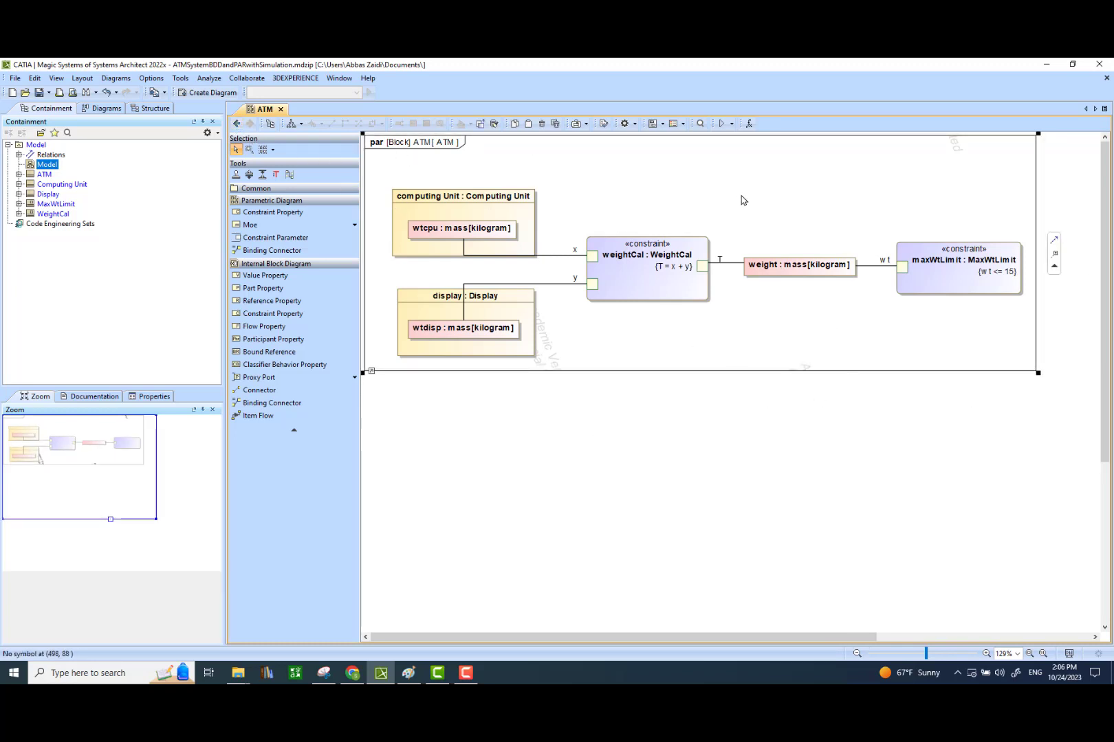
- Return to the Model block definition diagram and run a simulation of the ATM block
left_click(235, 124)
left_click(737, 202)
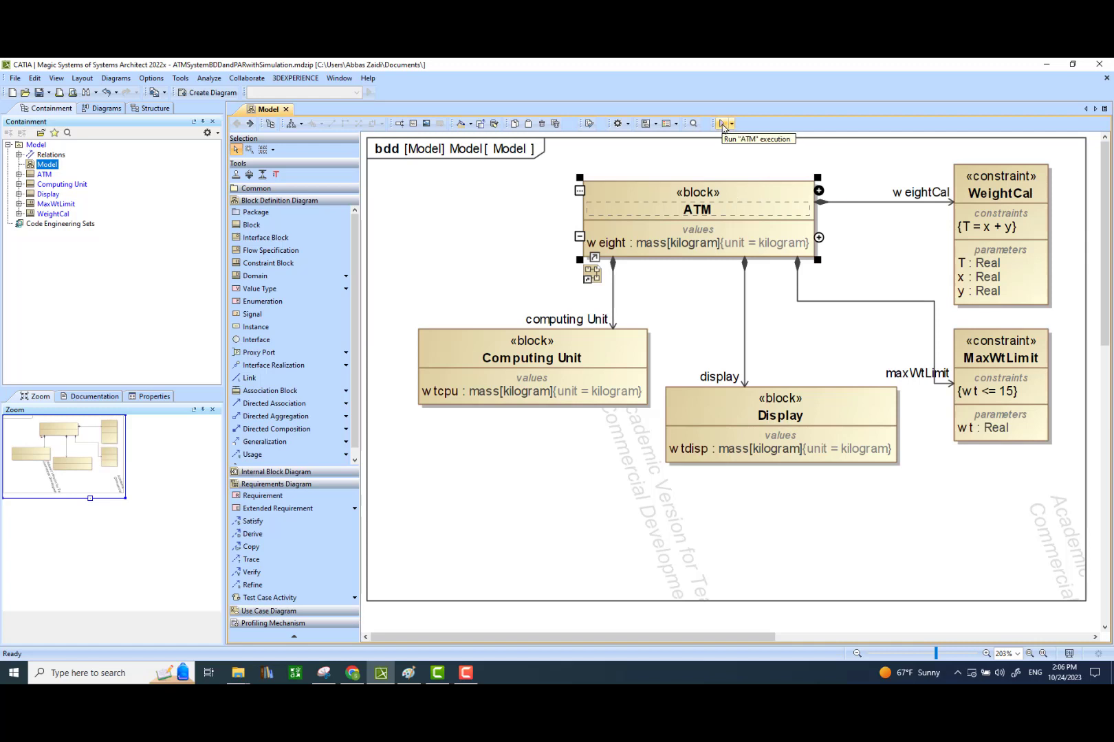
right_click(758, 193)
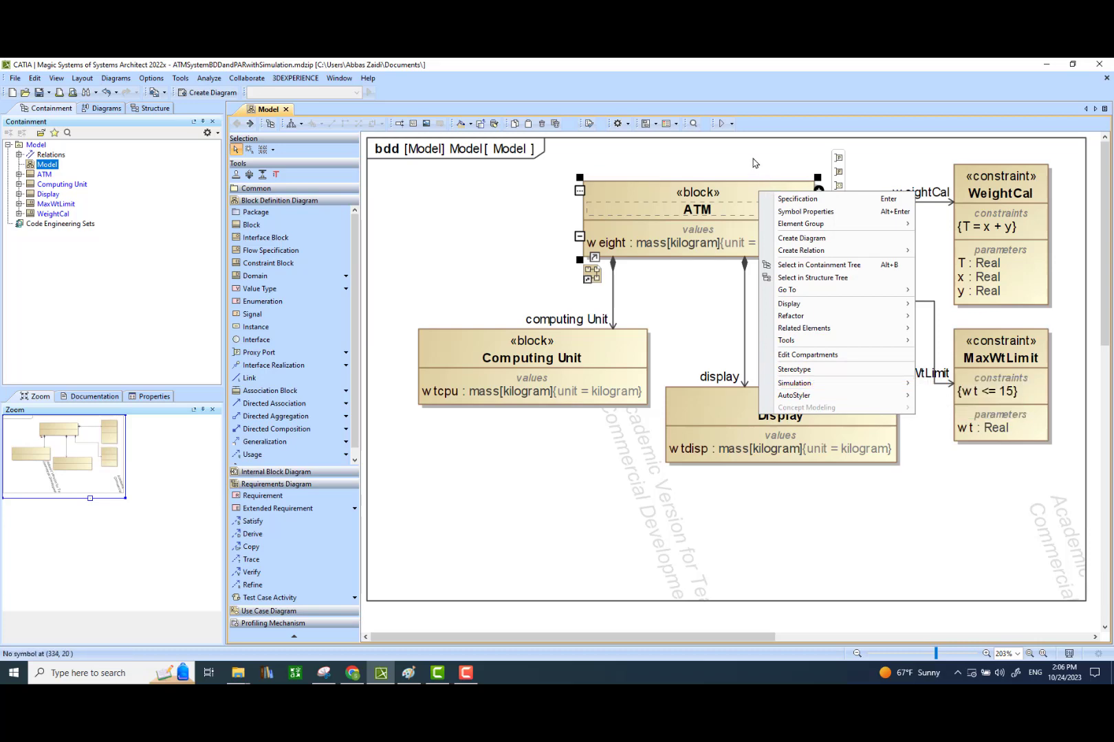
left_click(728, 163)
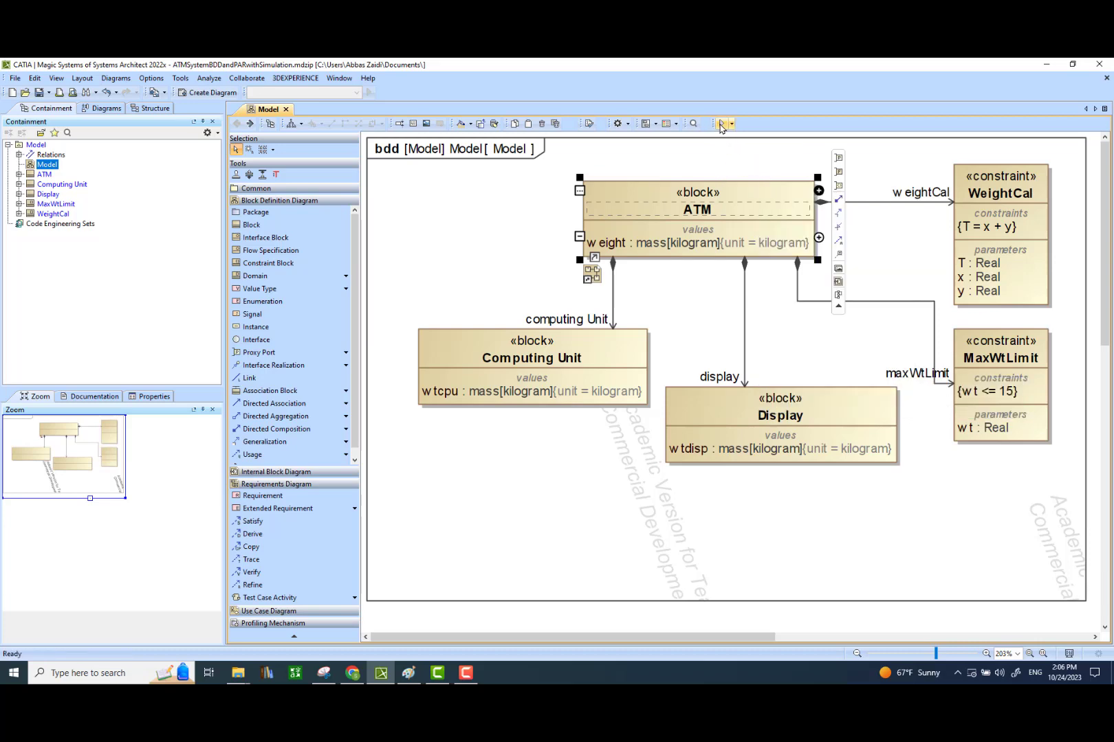
left_click(722, 124)
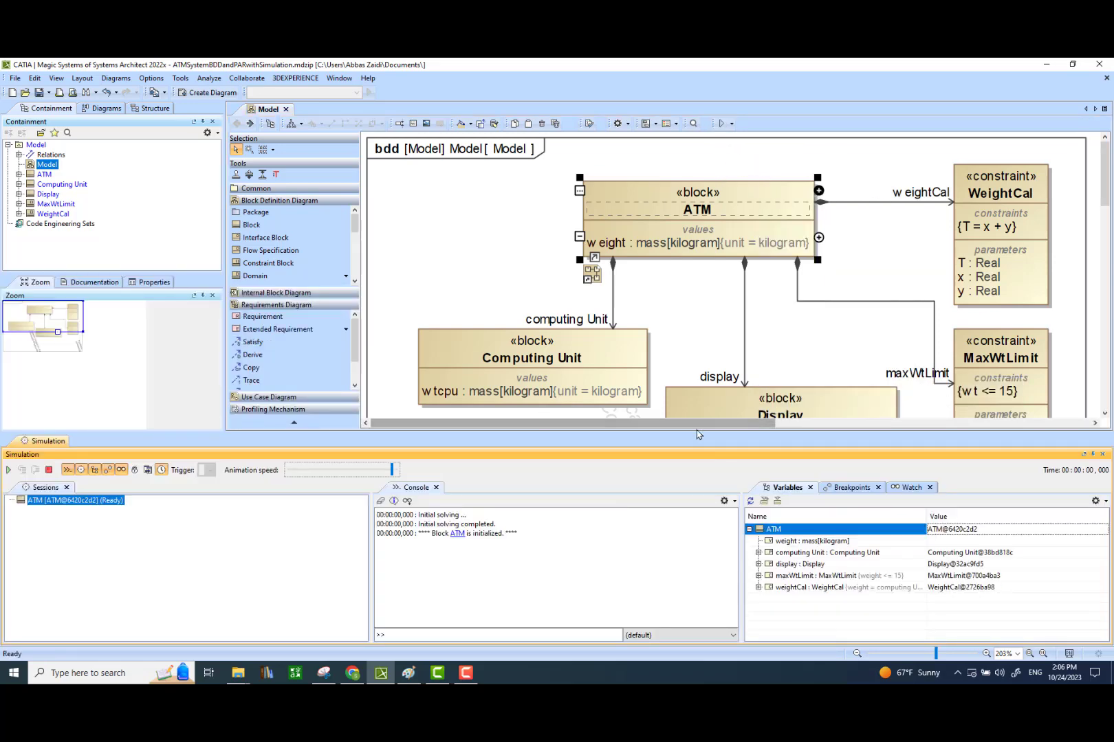
- Enlarge the Simulation panel and expand computing Unit, display, maxWtLimit and weightCal variables
left_click_drag(700, 432, 700, 363)
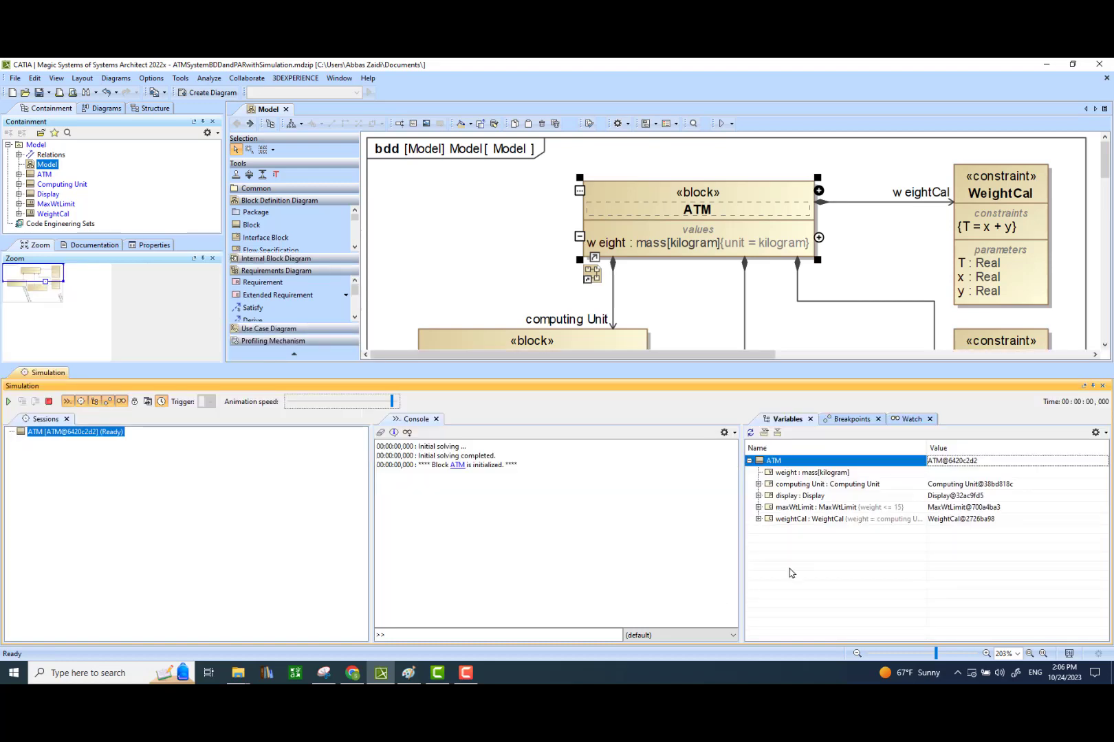
left_click(758, 484)
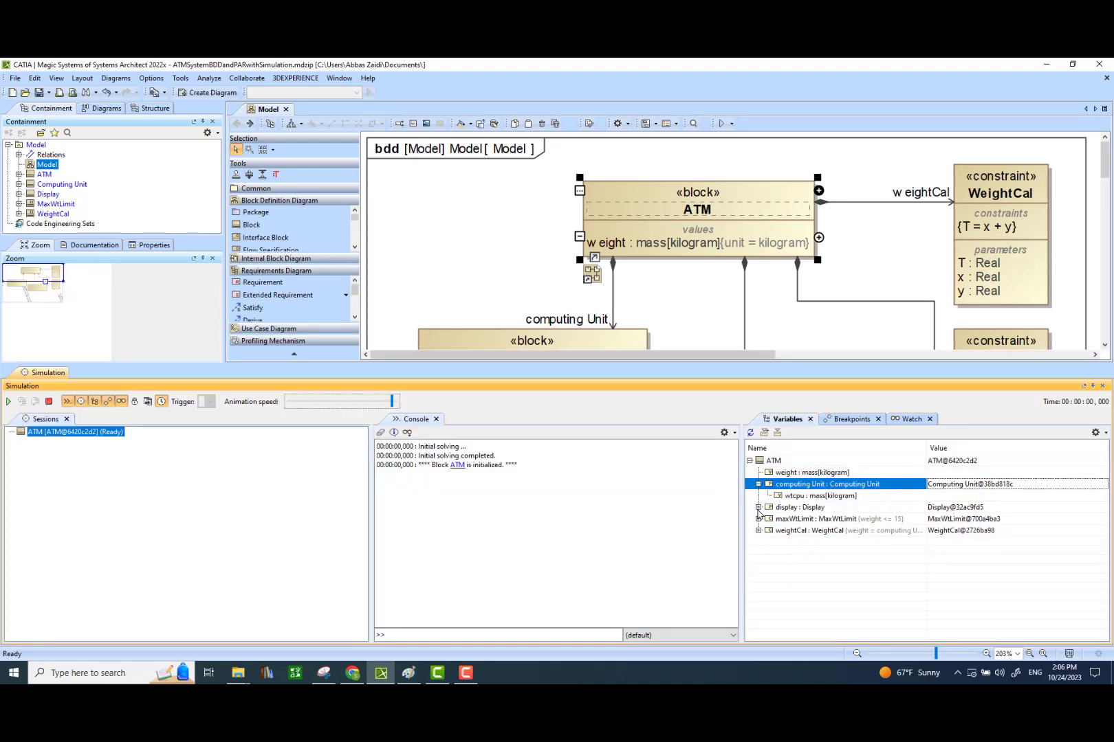
left_click(759, 507)
left_click(759, 530)
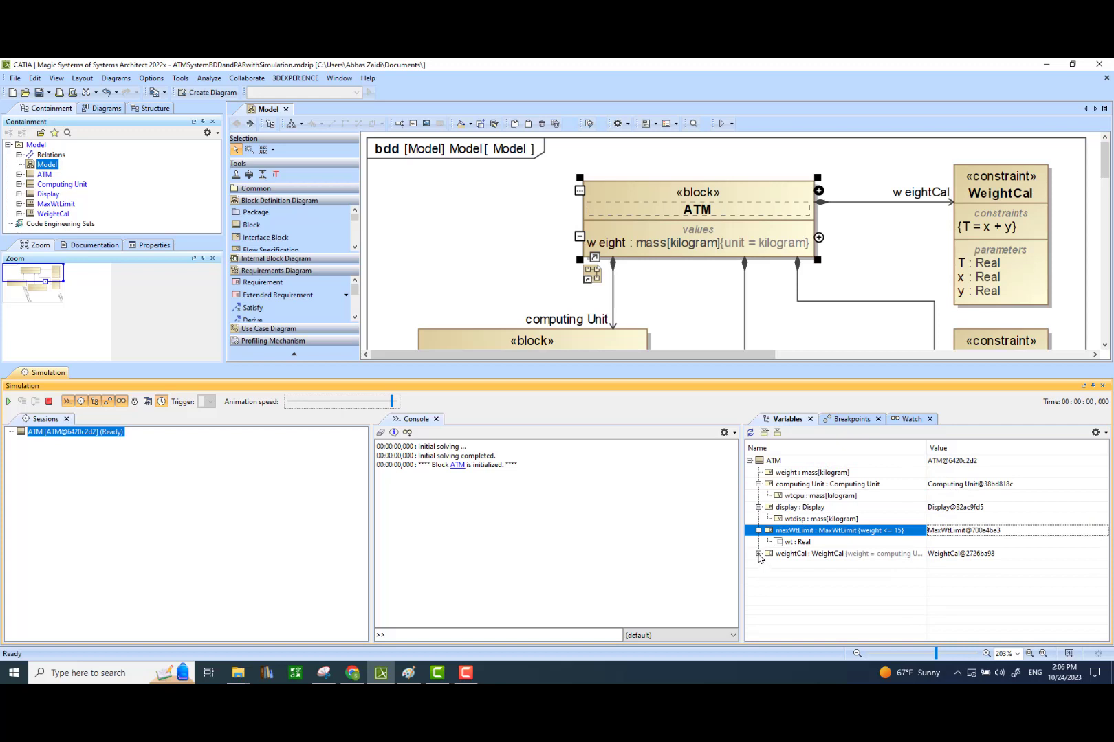
left_click(759, 554)
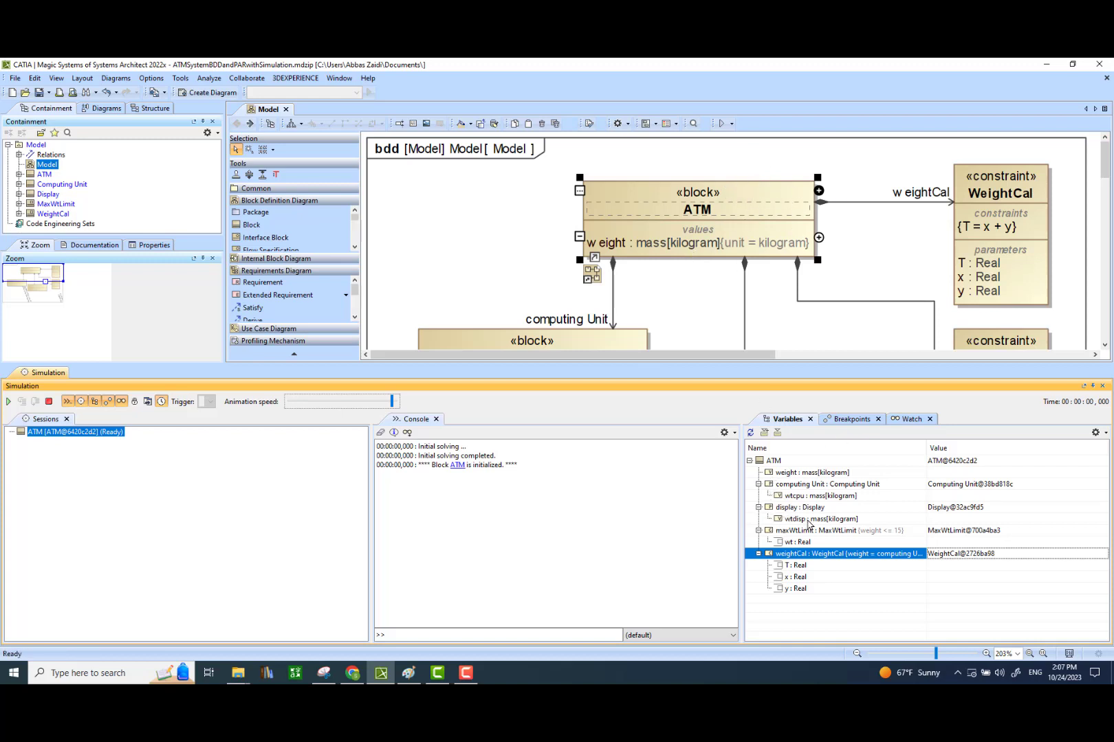
- Enter wtdisp 10 and wtcpu 20, yielding weight 30 and a failing maxWtLimit
left_click(939, 520)
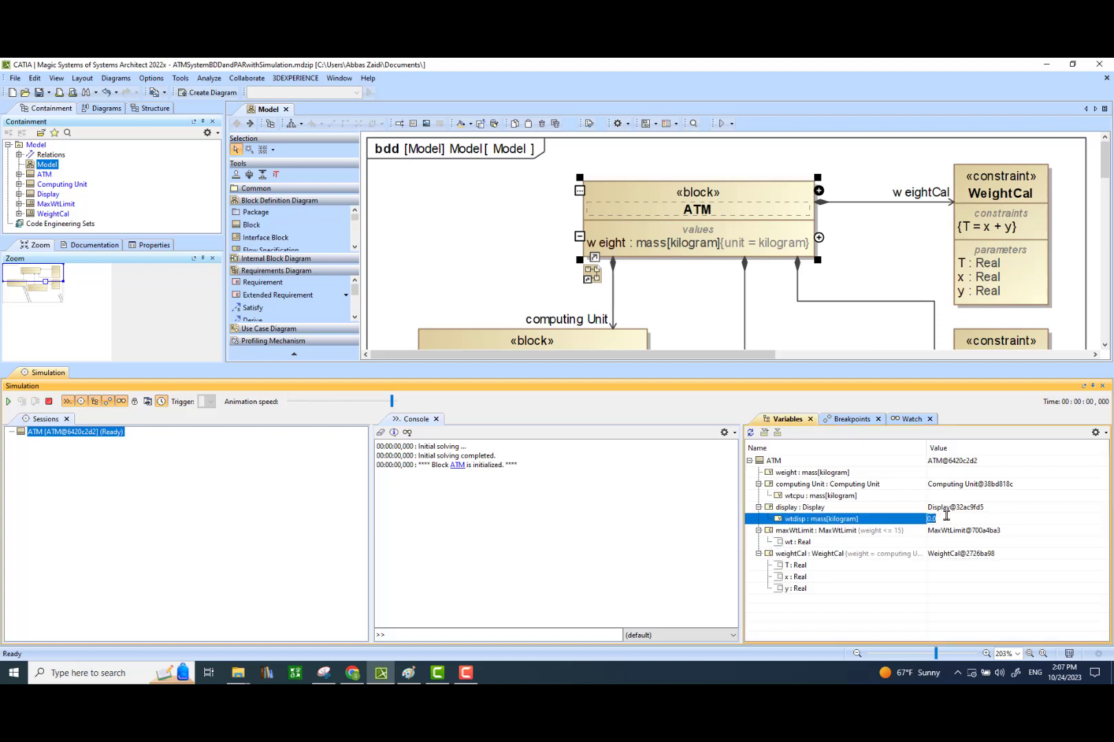
type("10")
left_click(952, 496)
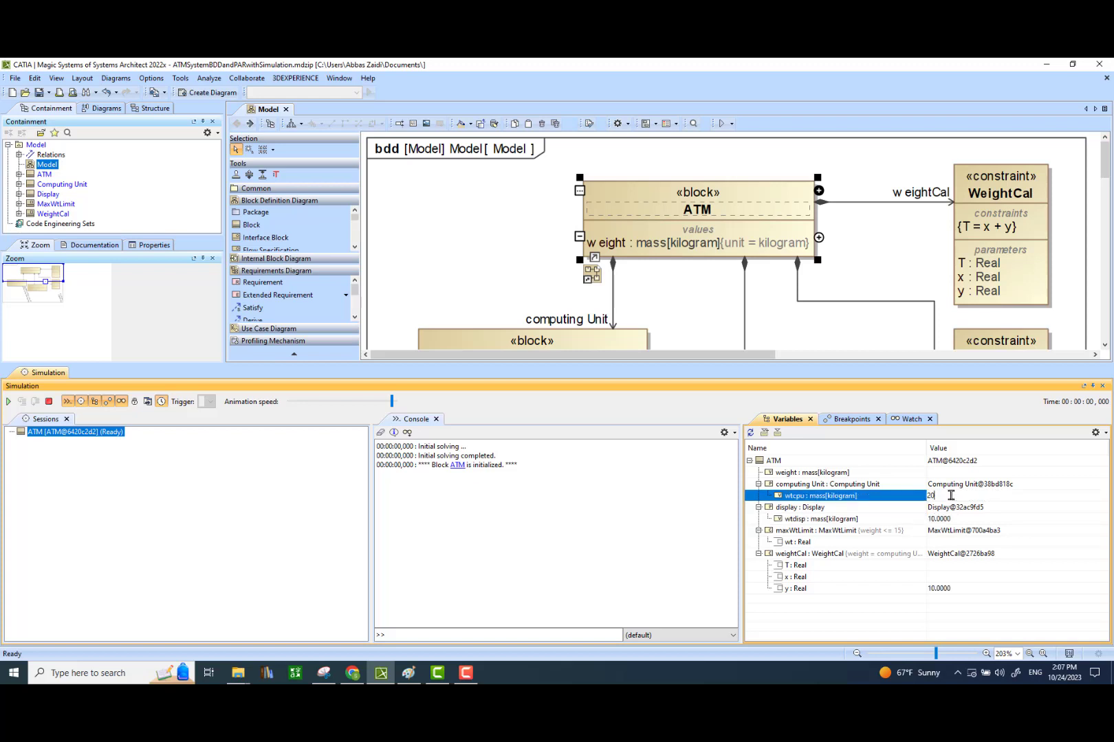
key("Return")
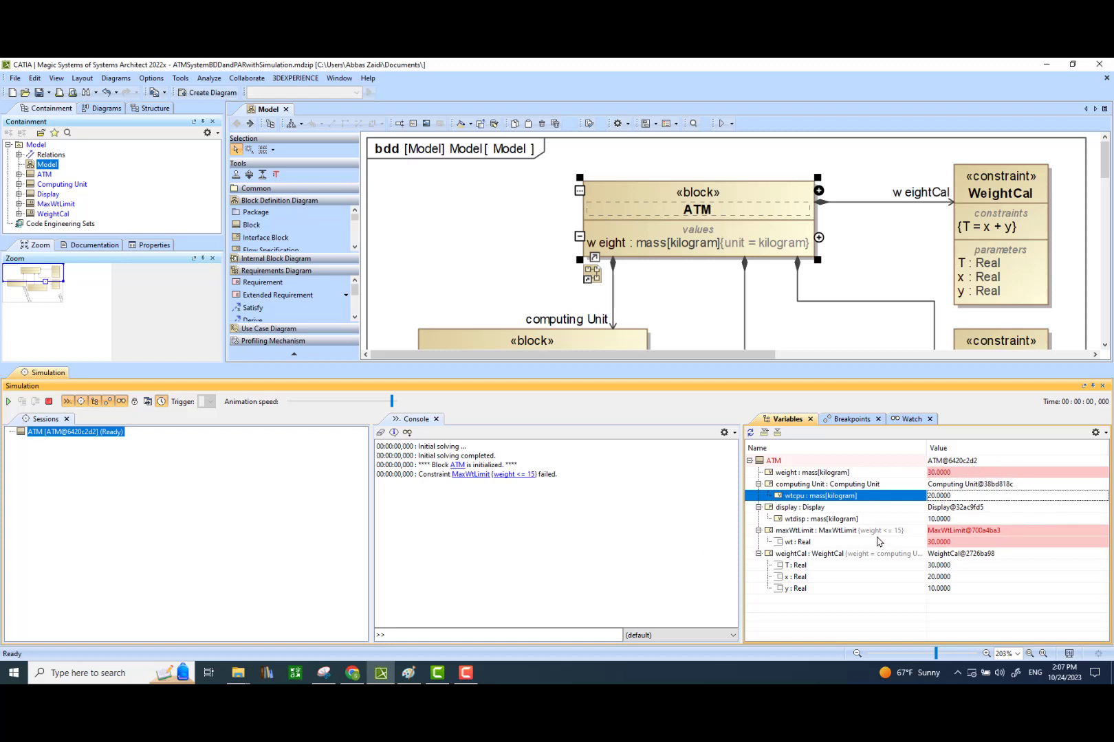
left_click(954, 531)
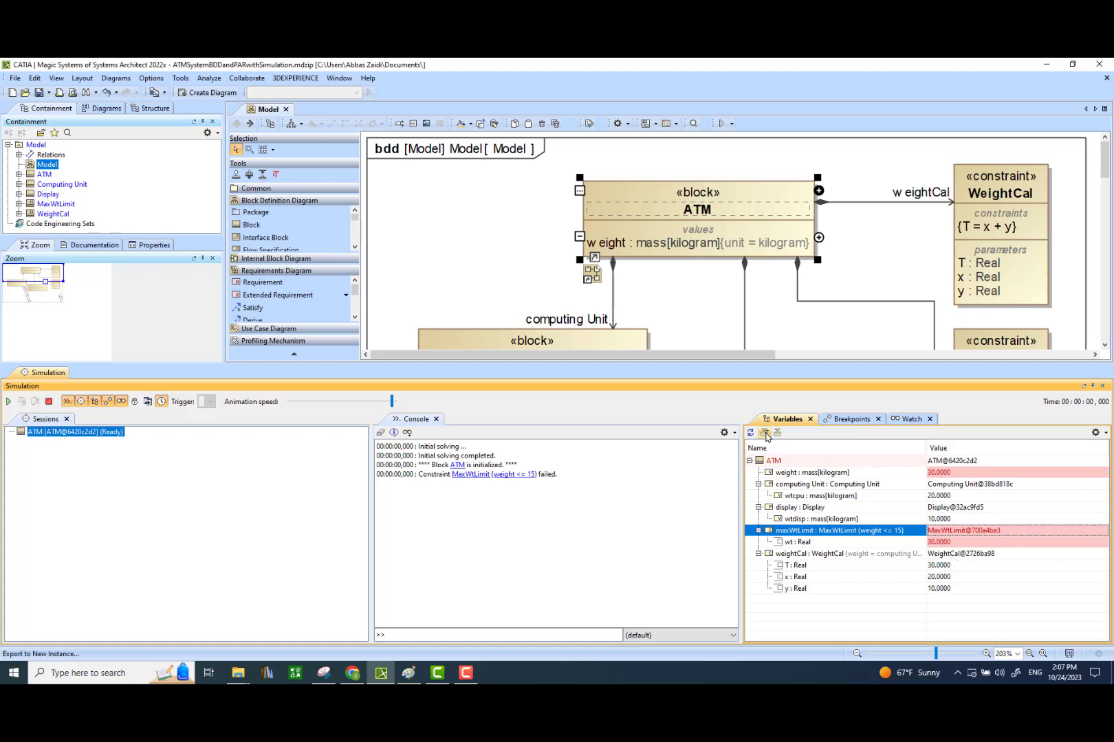
- Create a package named Instances under the Model package
left_click(32, 147)
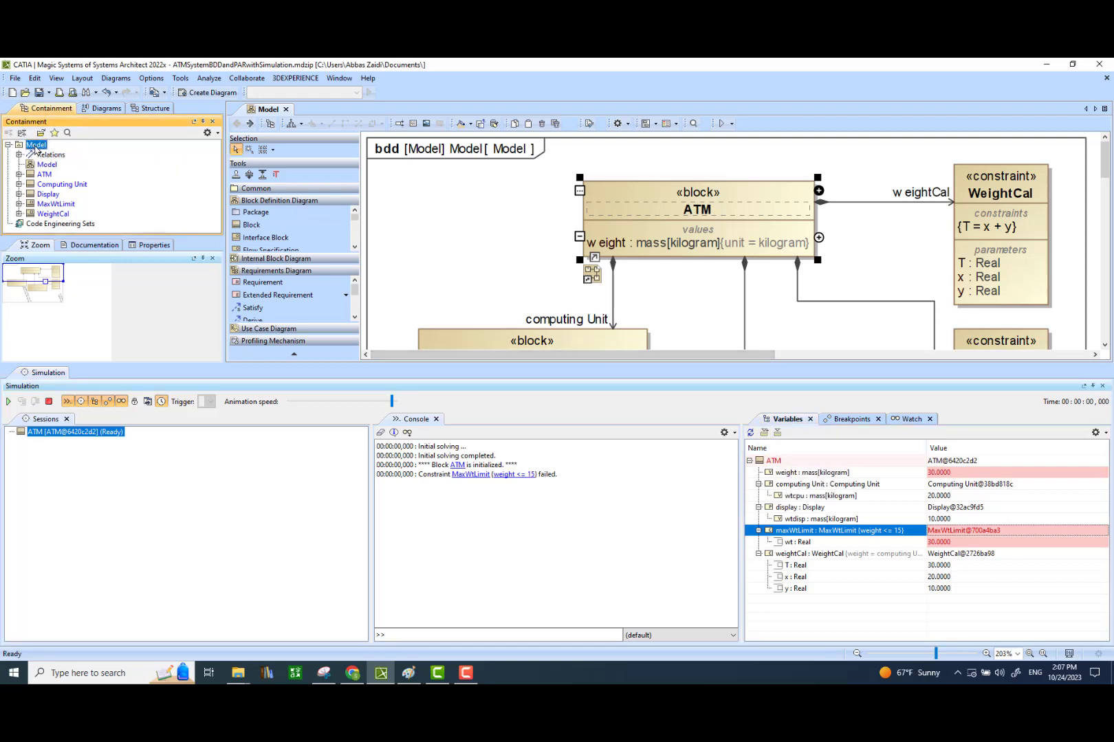
right_click(39, 150)
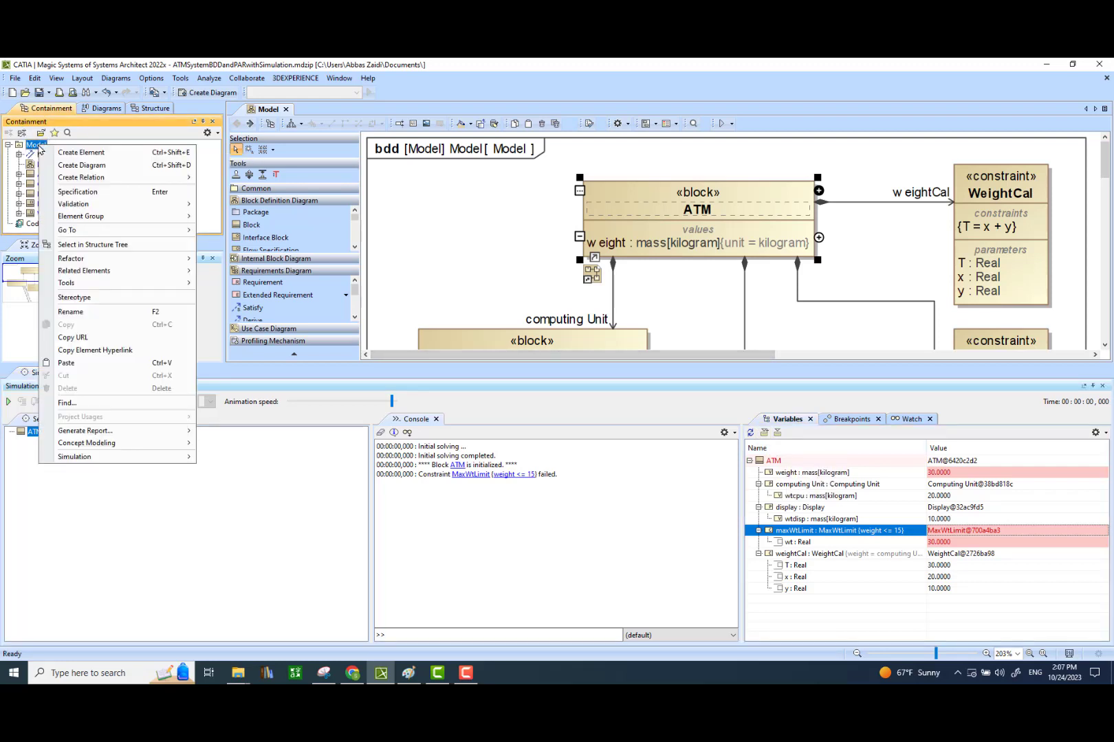
left_click(75, 159)
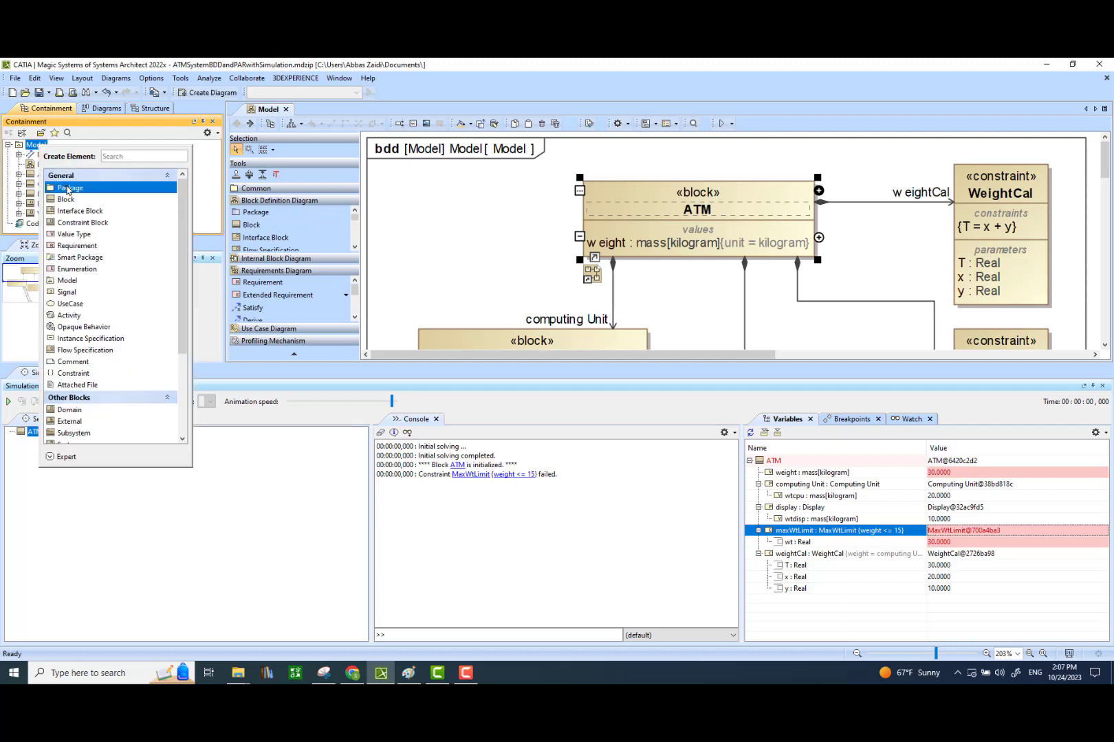
left_click(67, 184)
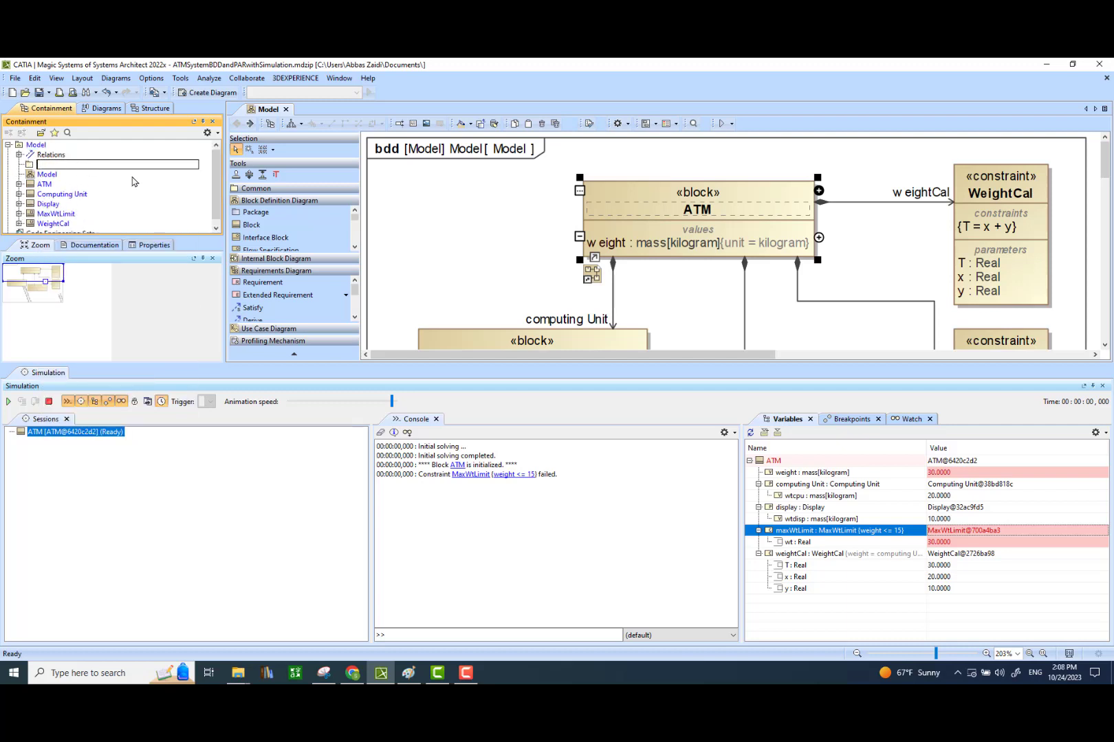
type("Instances")
left_click(444, 225)
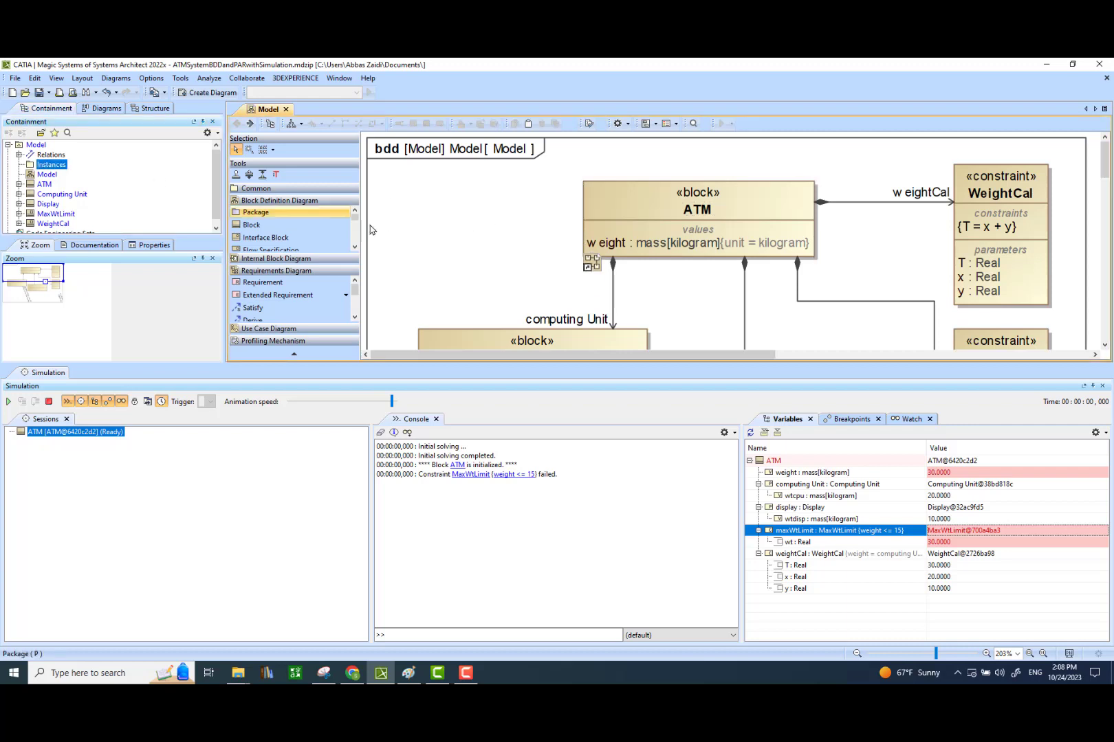
- Export the ATM simulation values to a new instance owned by the Instances package
left_click(764, 433)
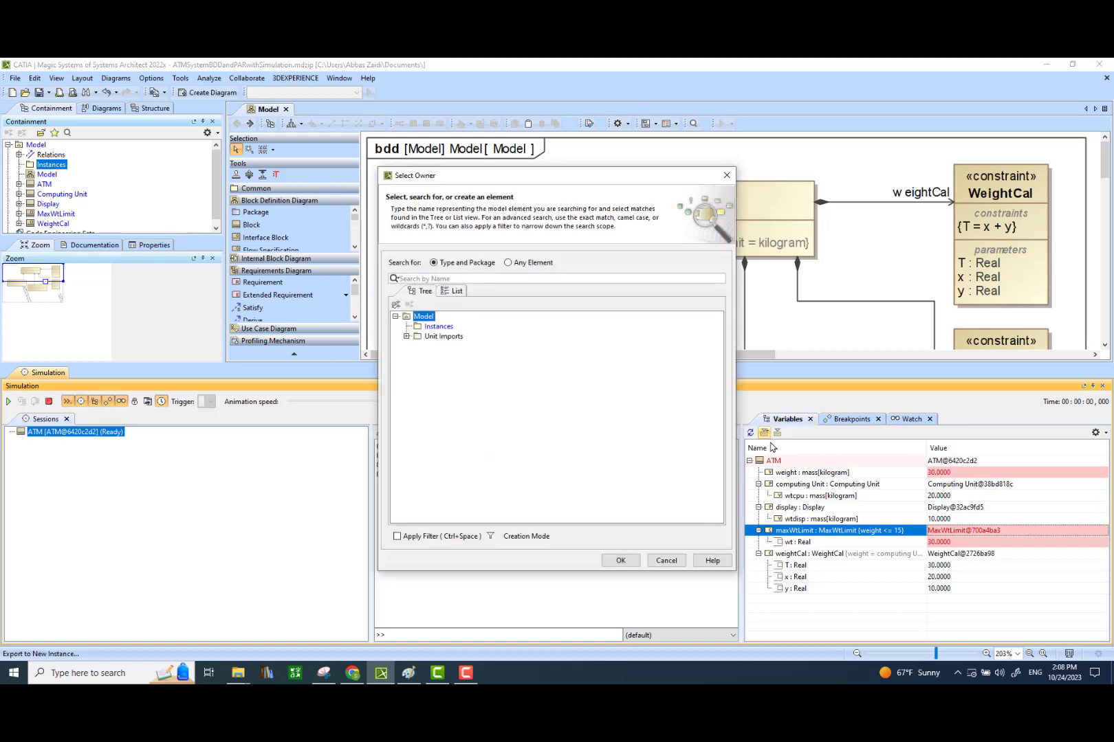
left_click(666, 560)
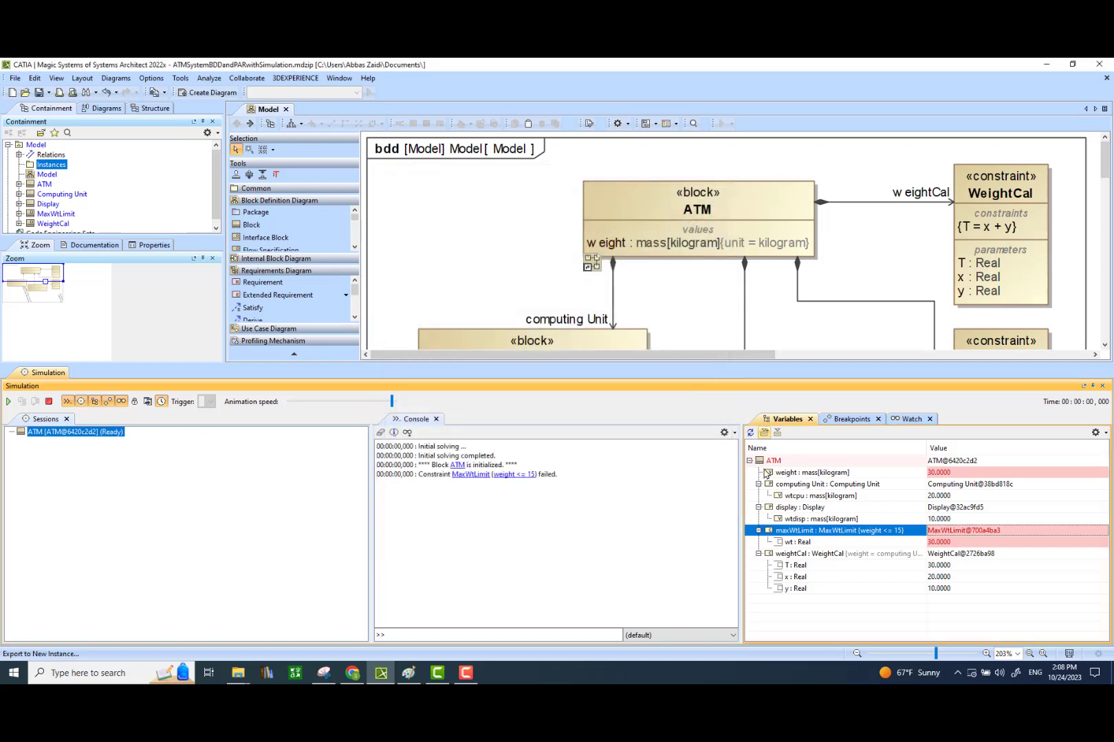
left_click(769, 463)
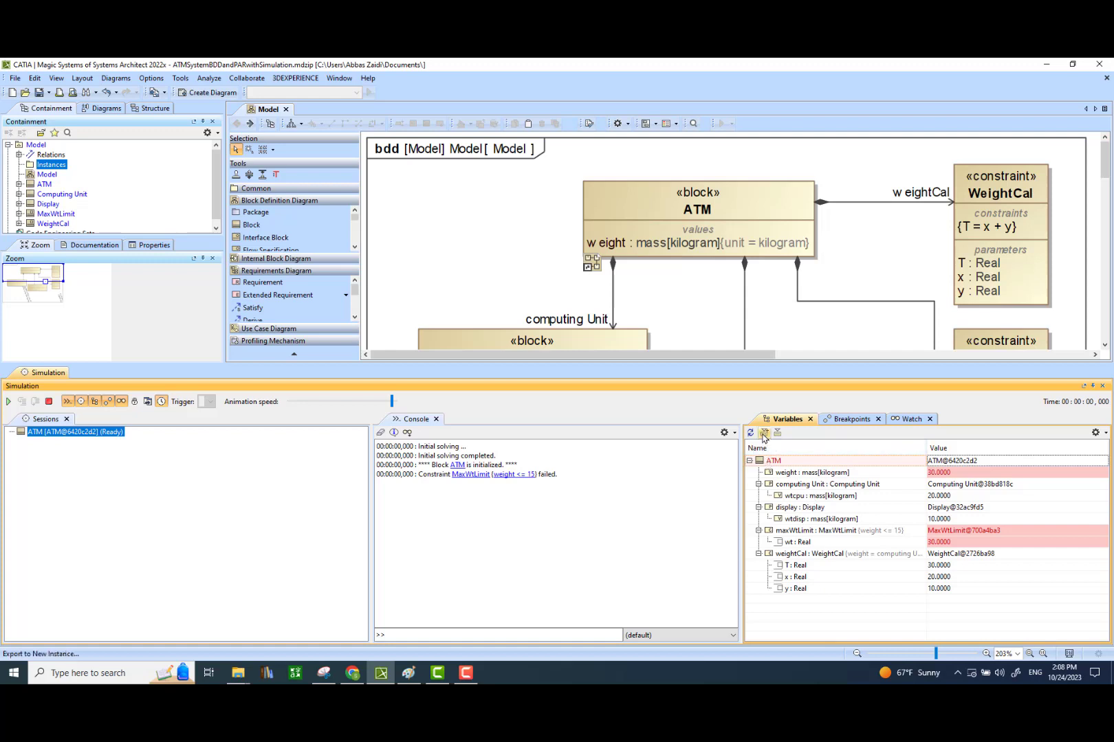
mouse_move(766, 465)
left_click(763, 432)
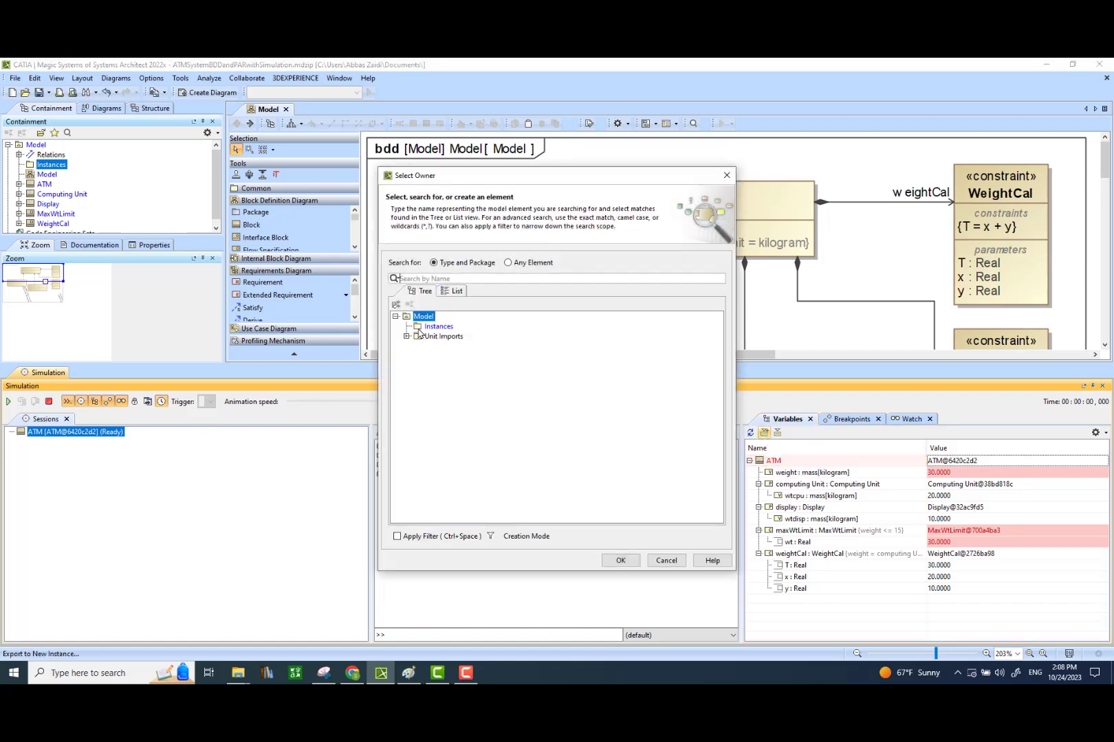
left_click(439, 326)
left_click(629, 565)
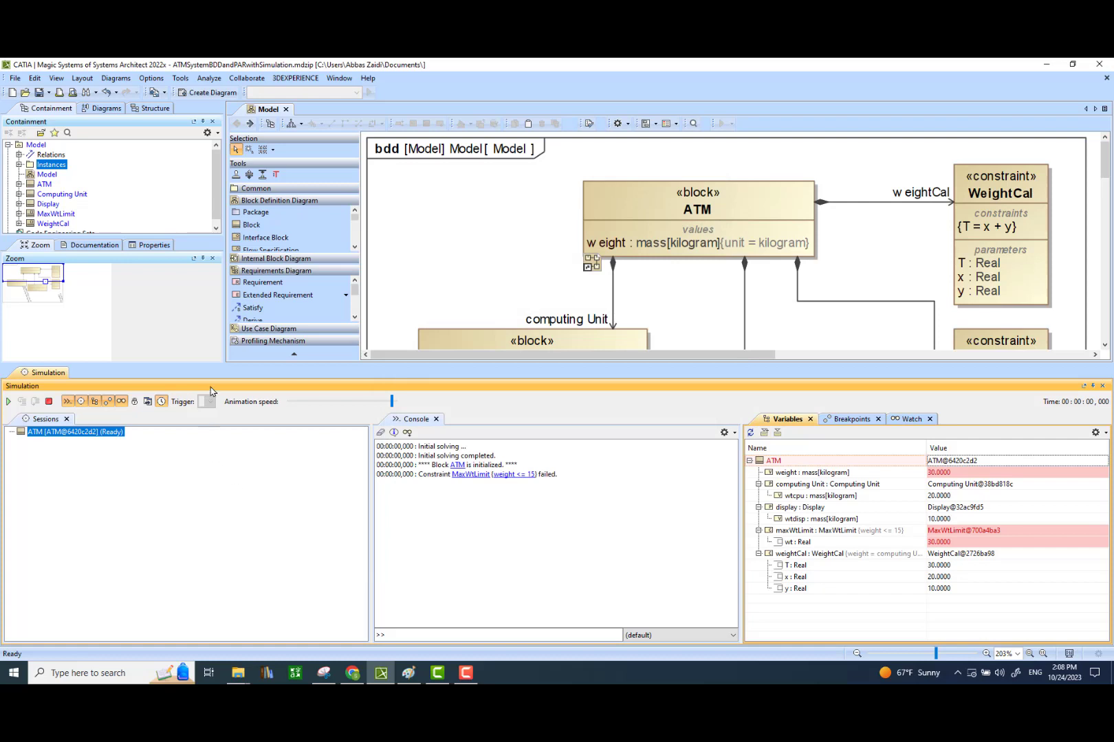
- Restart the ATM simulation as a fresh running session
left_click(49, 401)
left_click(9, 402)
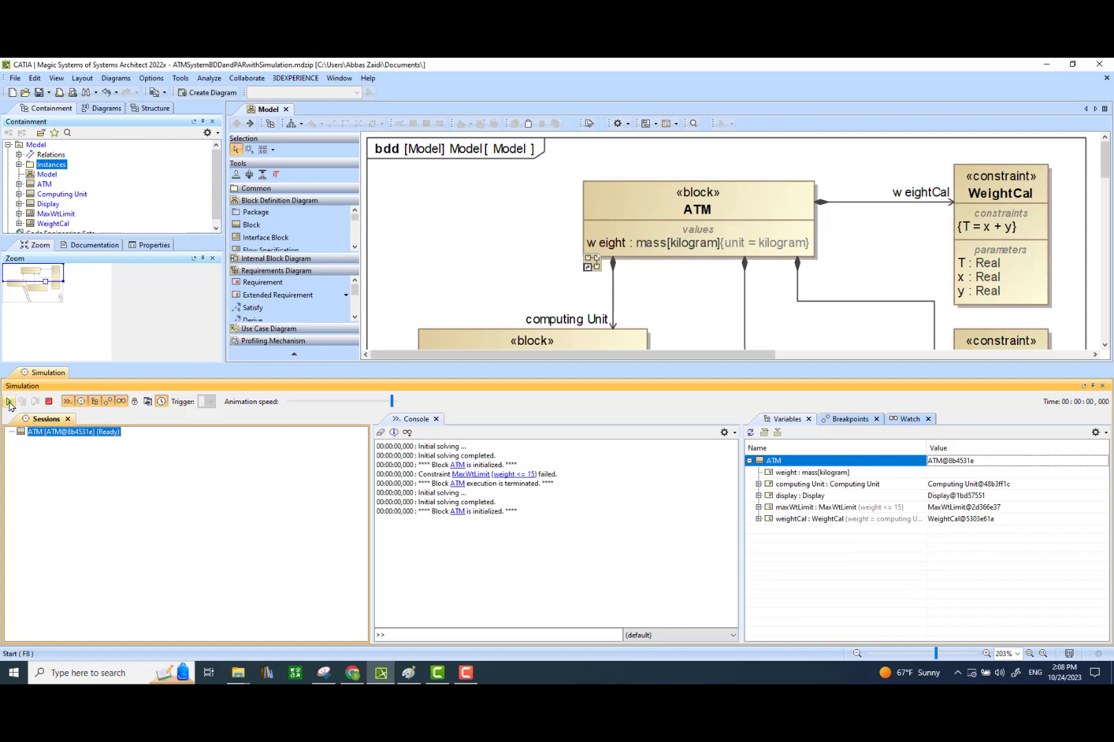
left_click(9, 403)
- Set wtcpu to 4 and wtdisp to 5 in the simulation variables
left_click(758, 484)
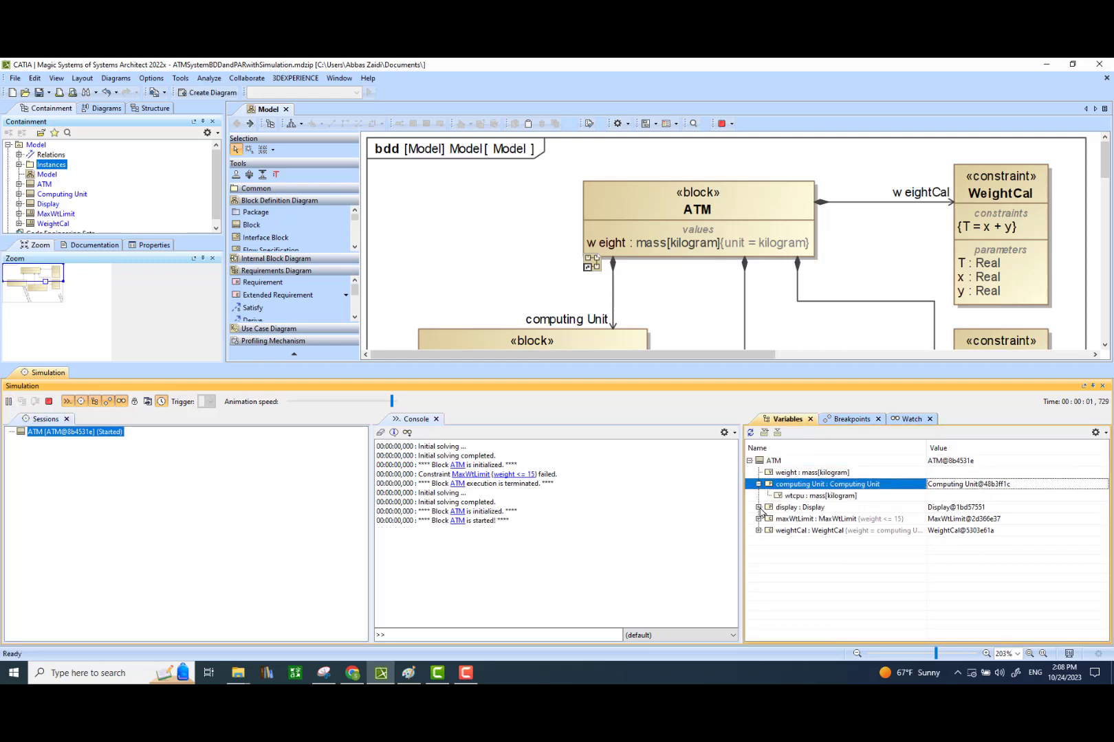
left_click(758, 507)
left_click(944, 495)
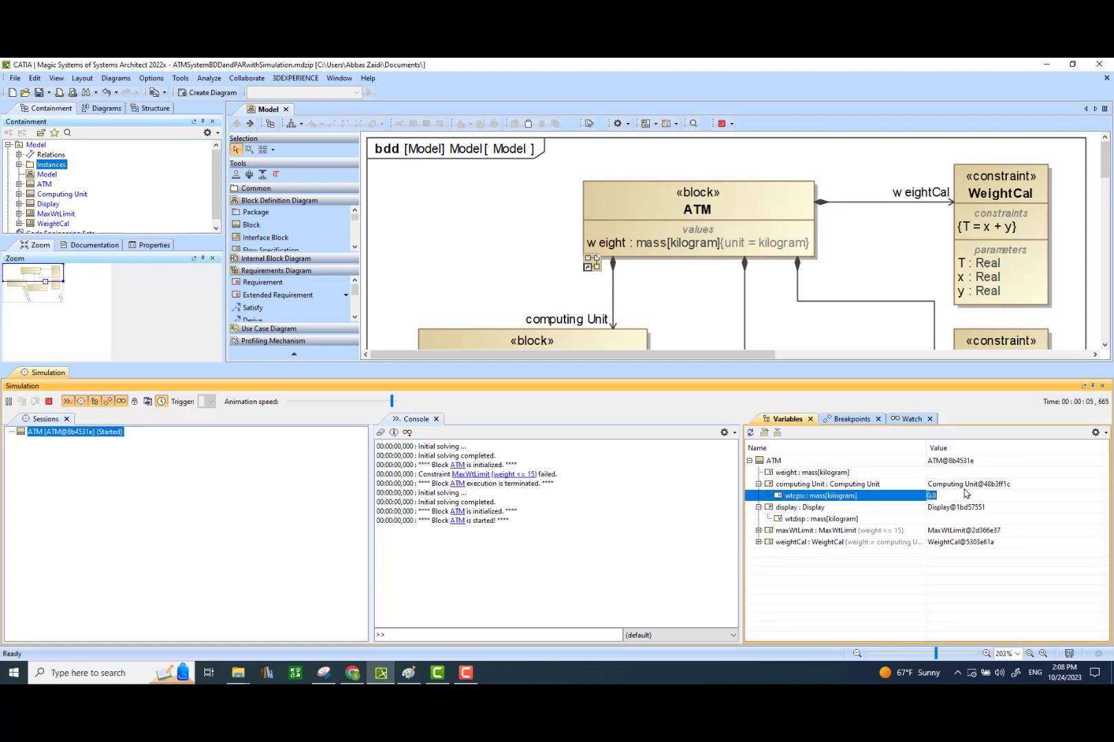
type("4")
left_click(934, 519)
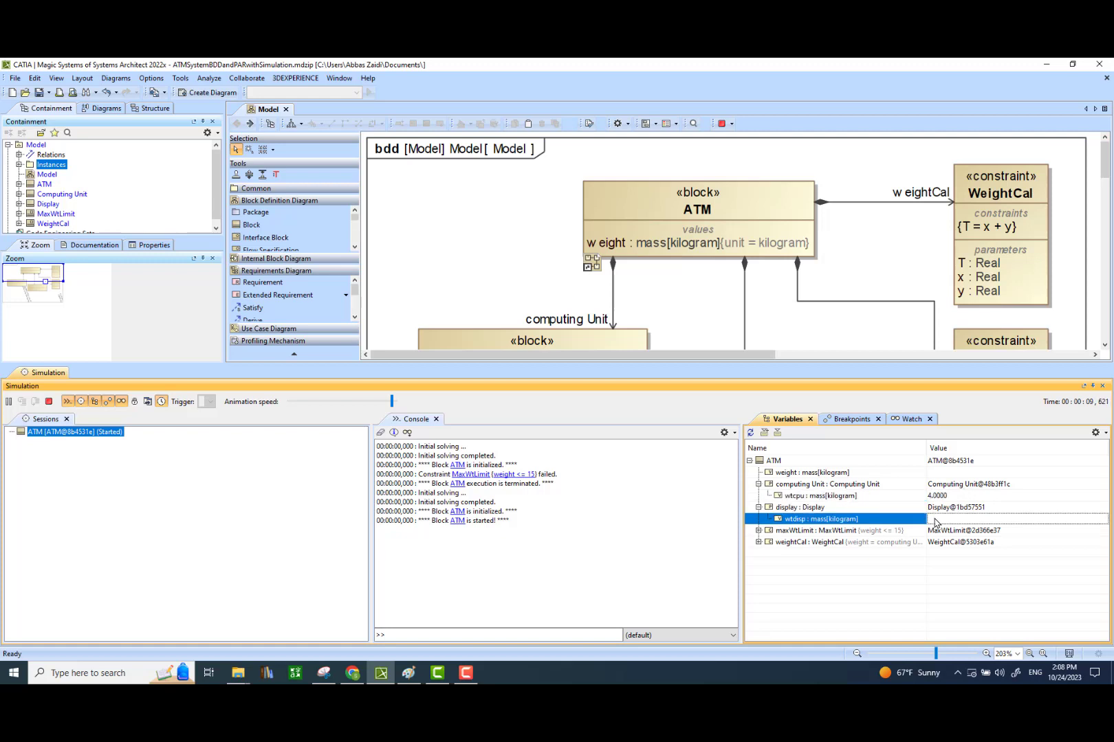
type("5")
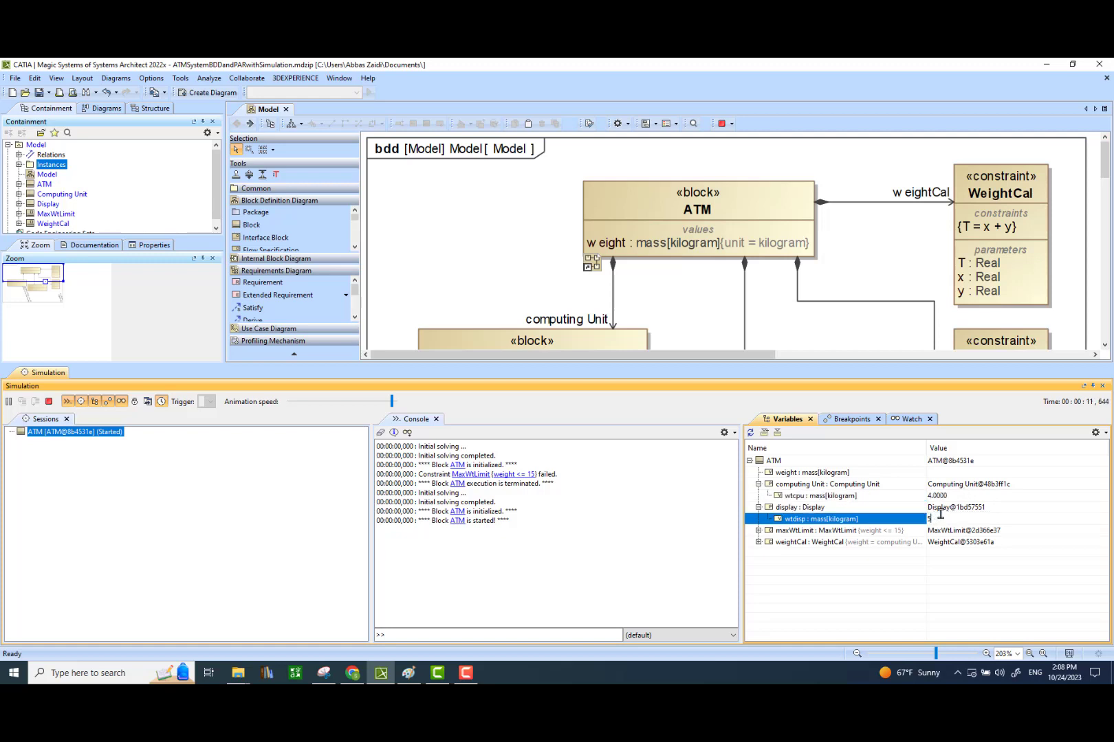
key("Return")
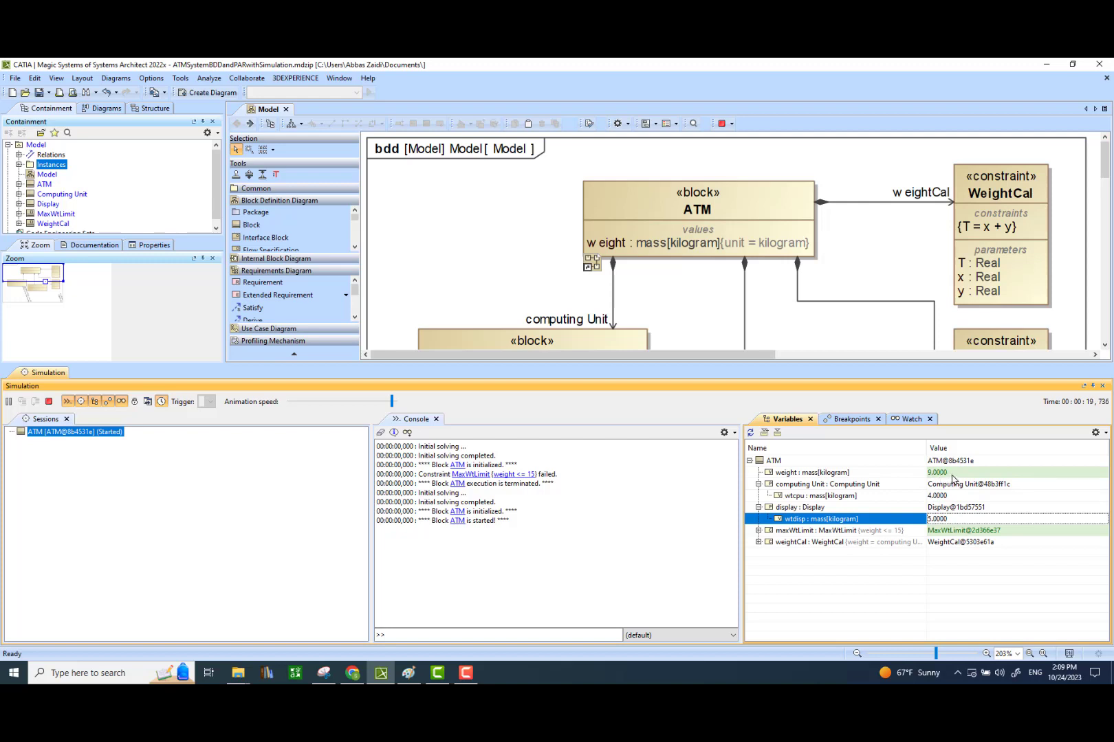
- Export the passing values as a new instance into Instances, then terminate the simulation
left_click(775, 462)
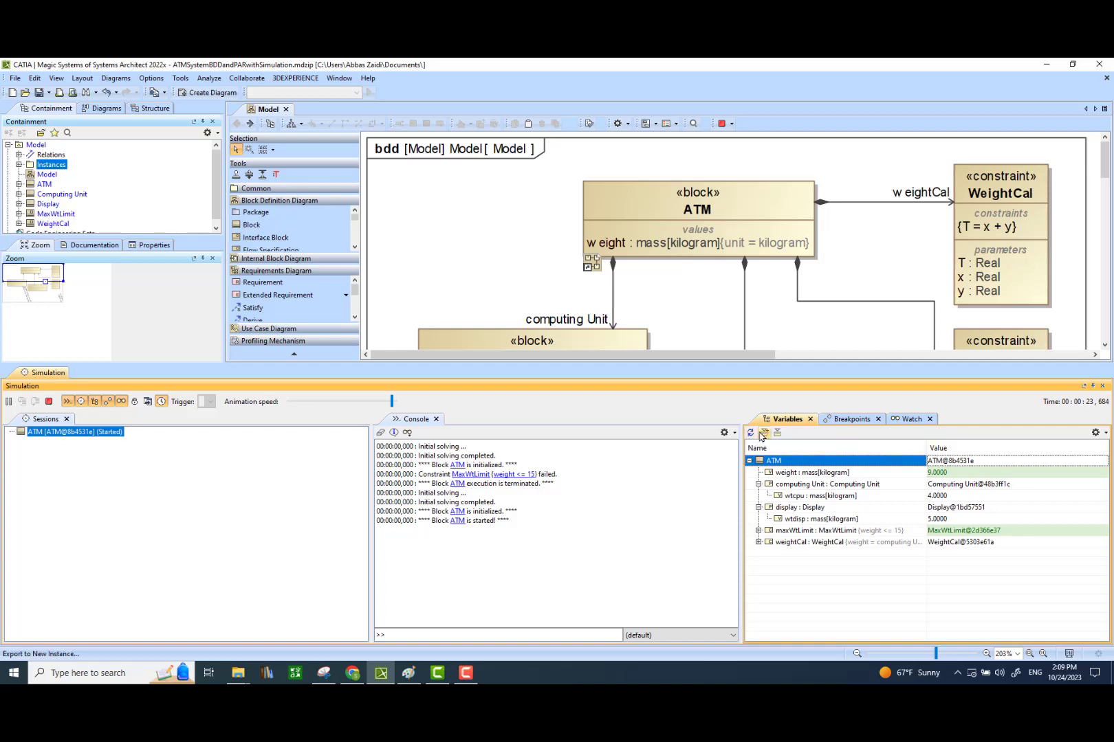
left_click(763, 434)
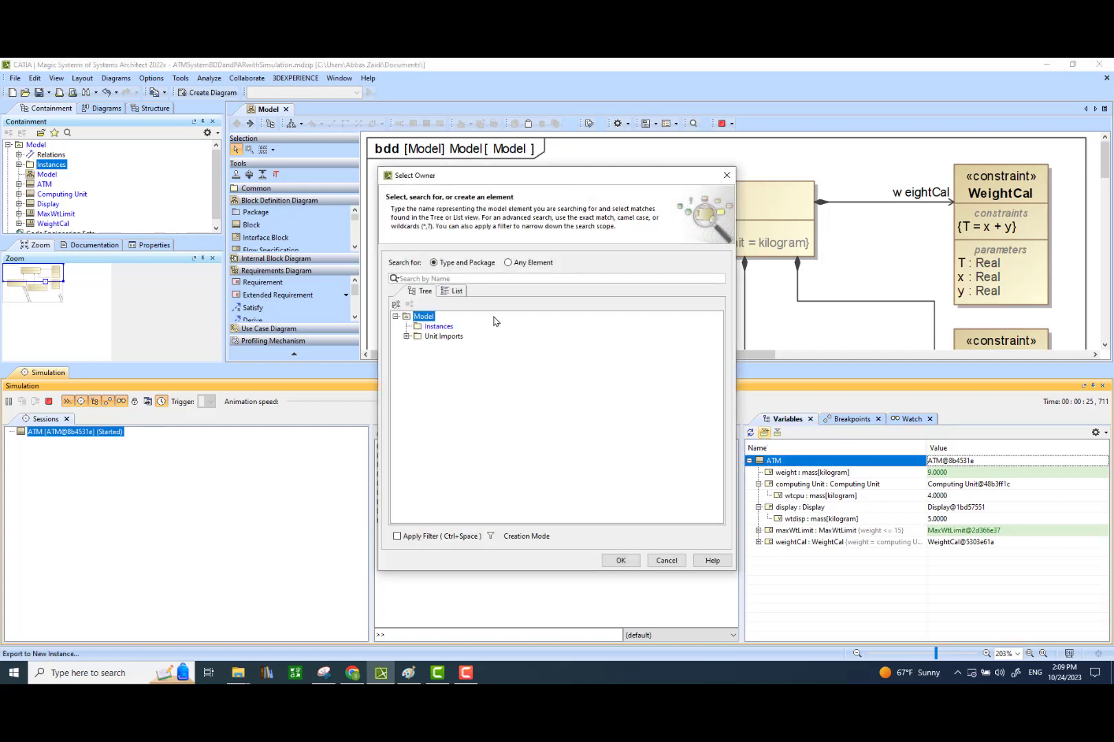
left_click(440, 327)
left_click(620, 561)
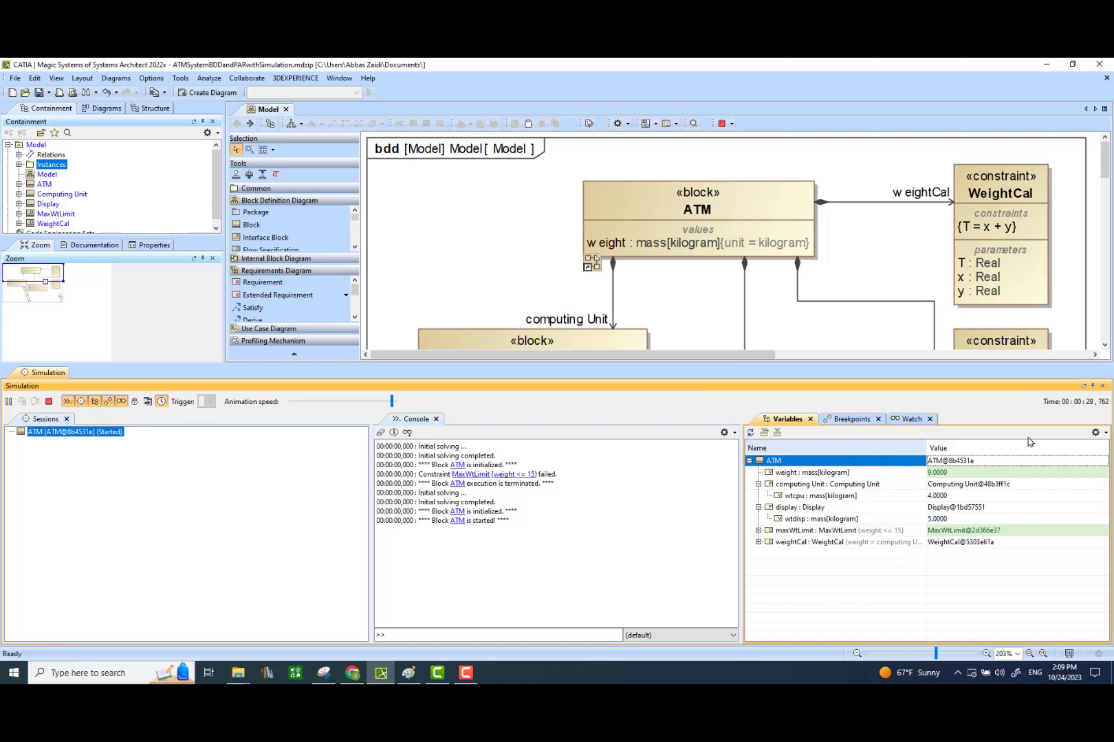
left_click(49, 403)
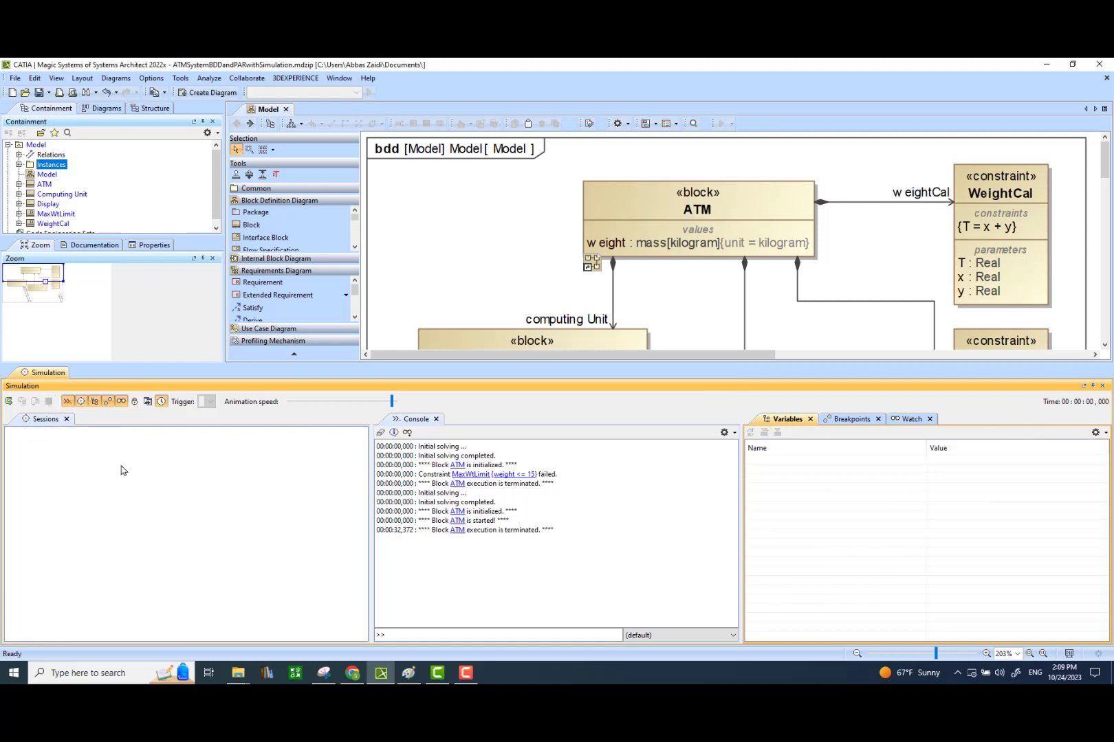
- Close the Simulation panel and expand Instances to reveal atm and atm1
left_click(1102, 387)
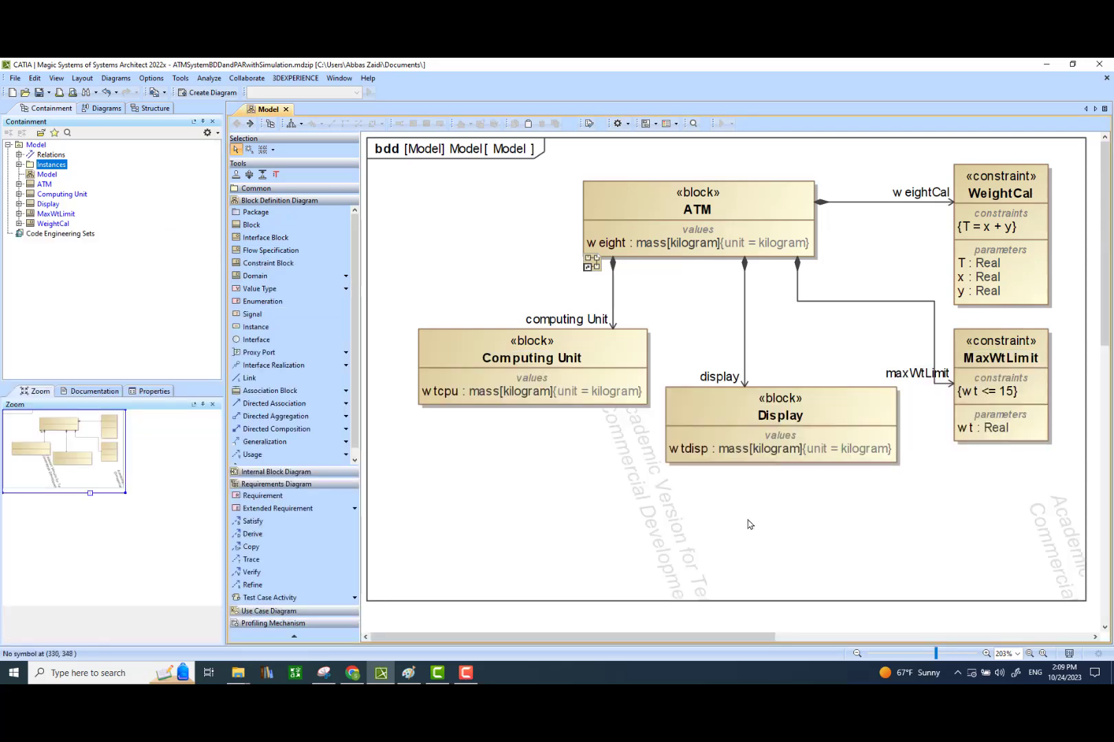
left_click(19, 165)
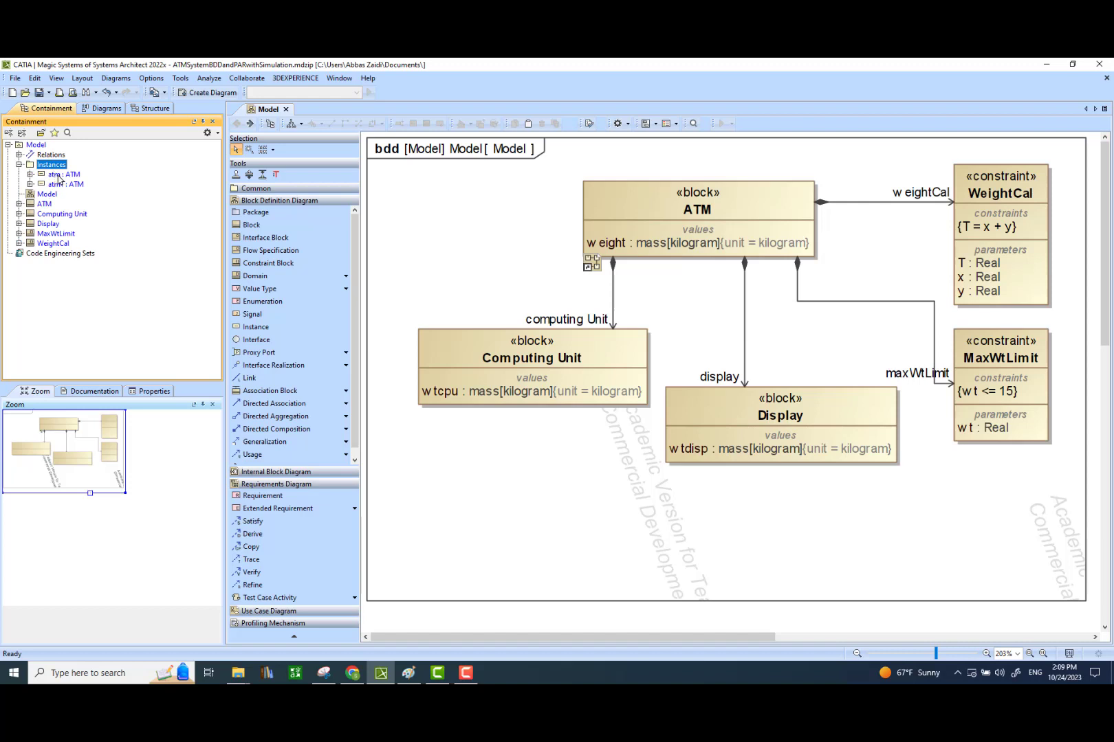
left_click(30, 174)
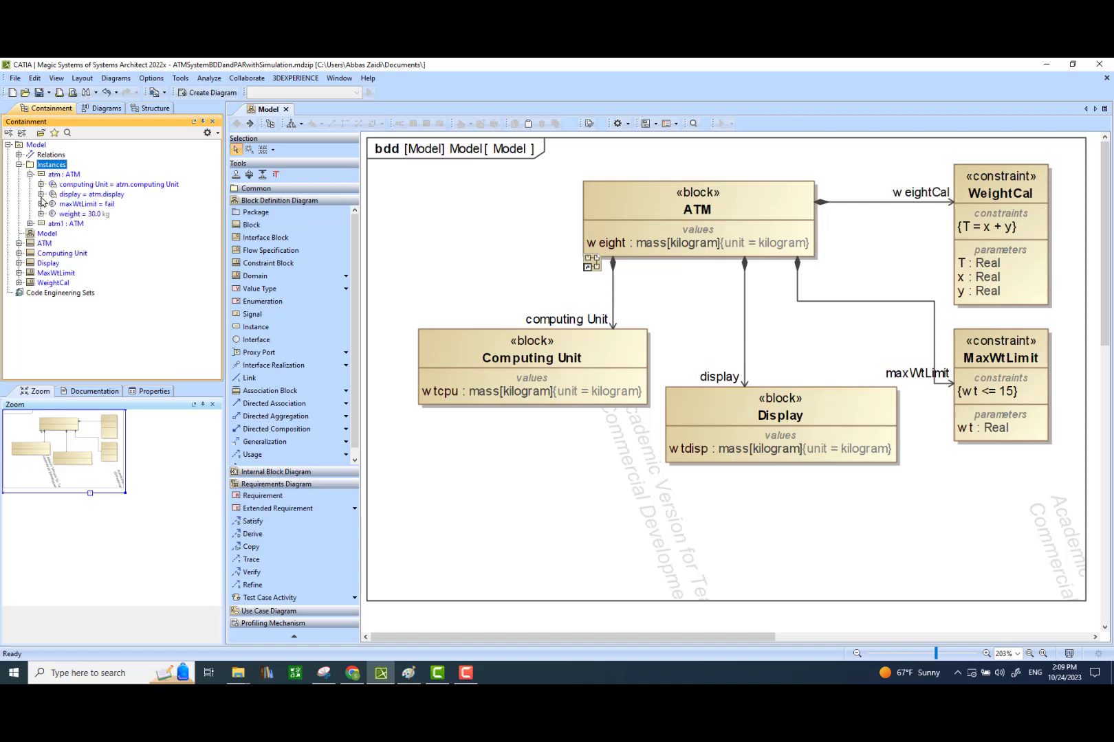
left_click(30, 174)
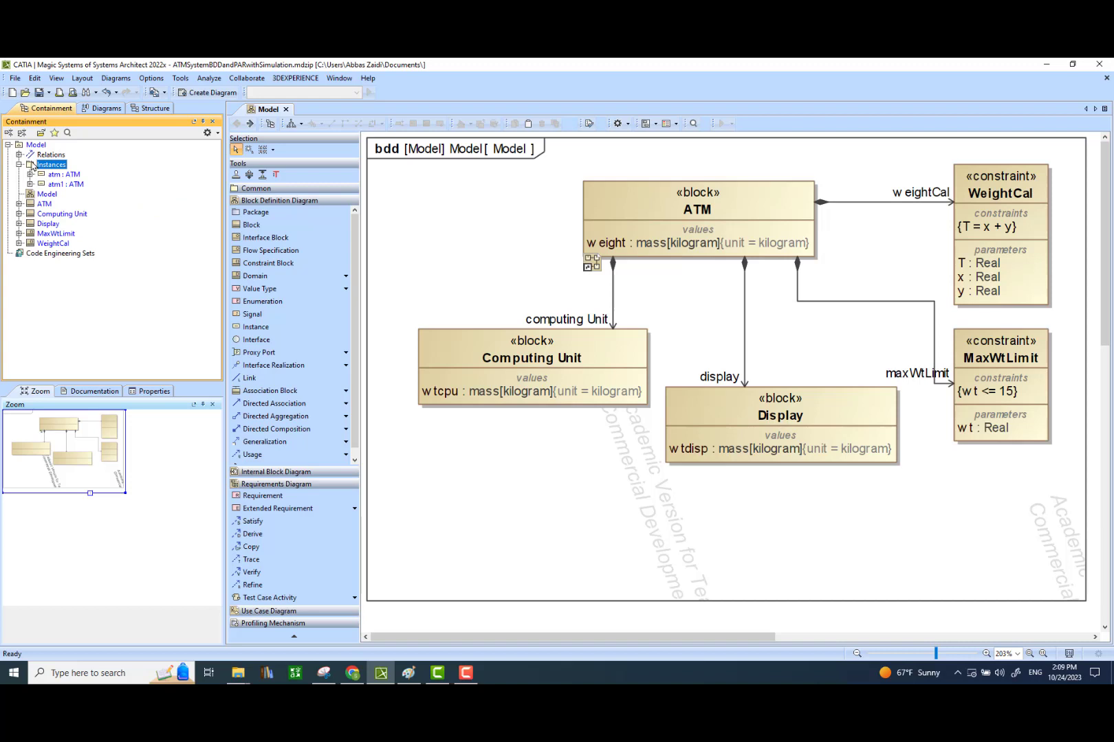
- Create an Instance Table under Instances, add atm, and narrow the Name and weight columns
right_click(30, 165)
key("Escape")
key("ctrl+n")
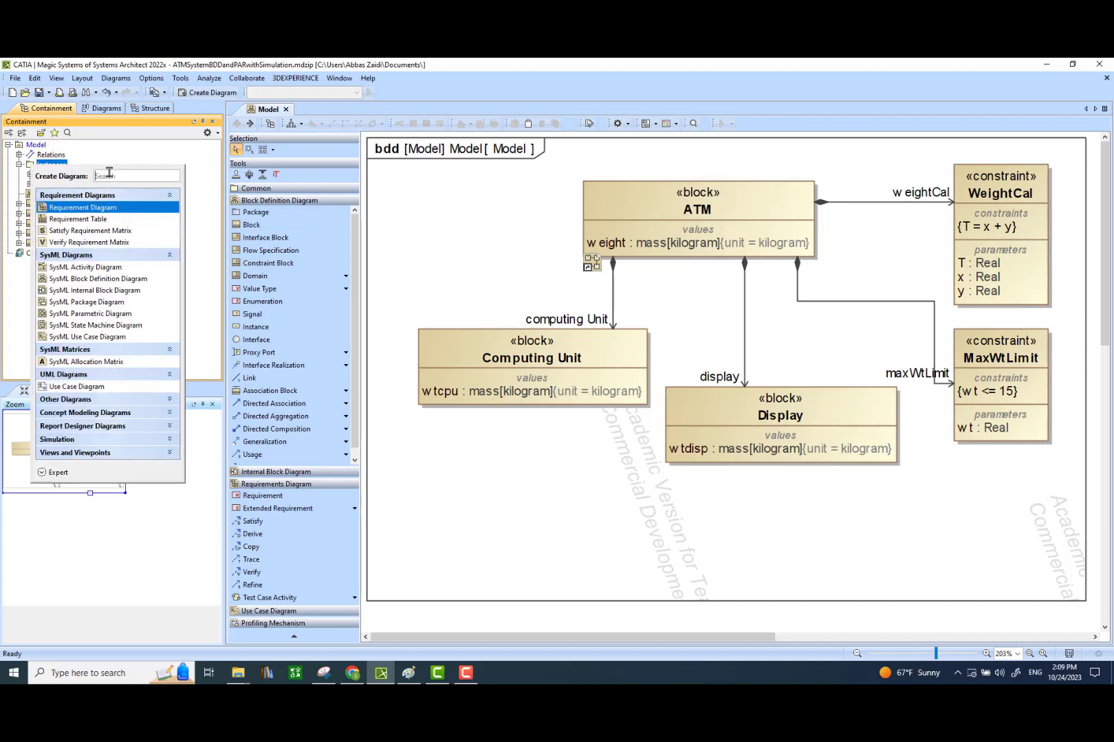
type("inst")
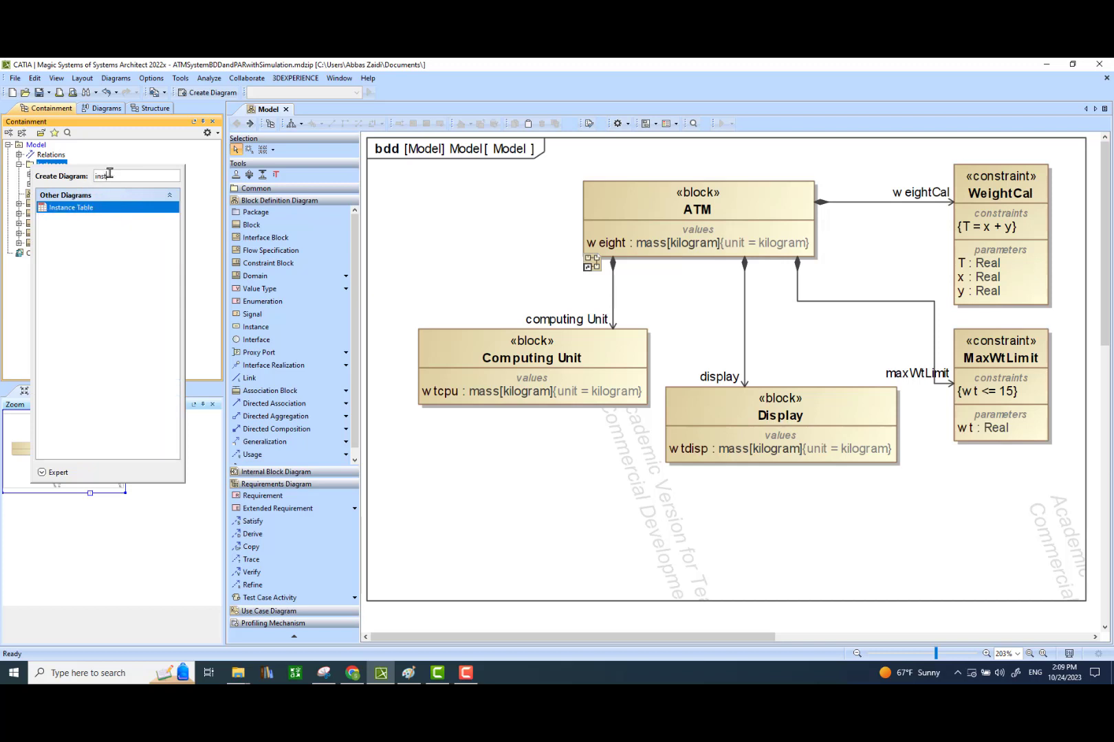
left_click(93, 209)
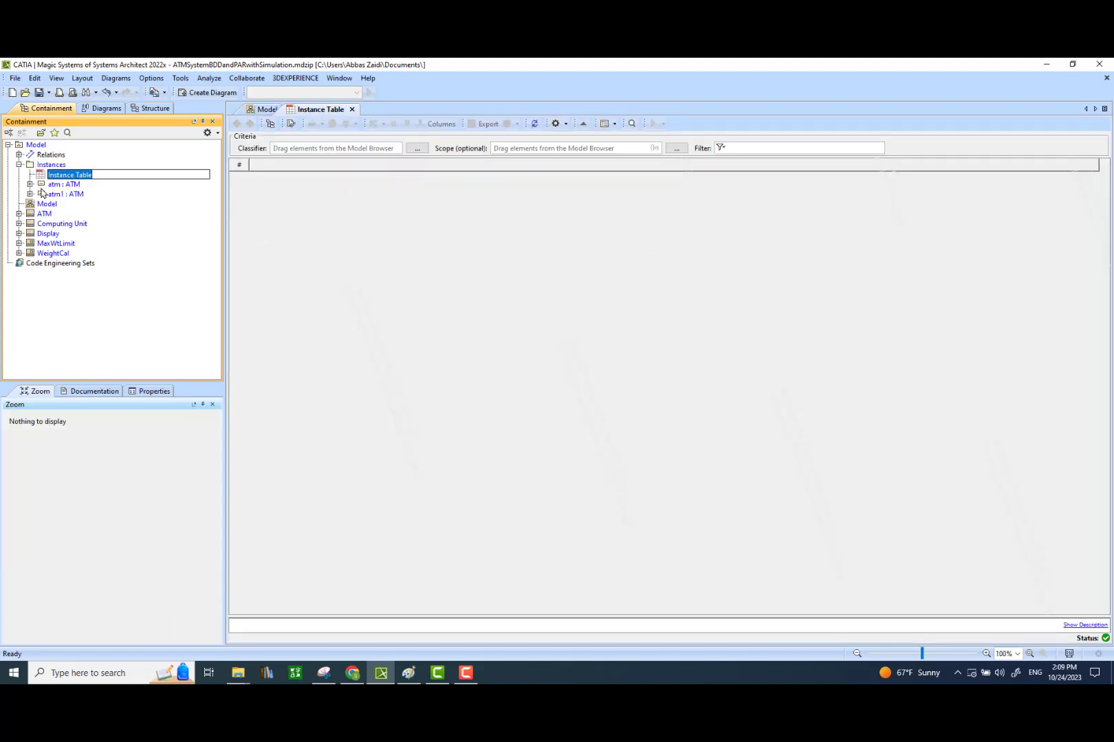
left_click_drag(41, 186, 289, 180)
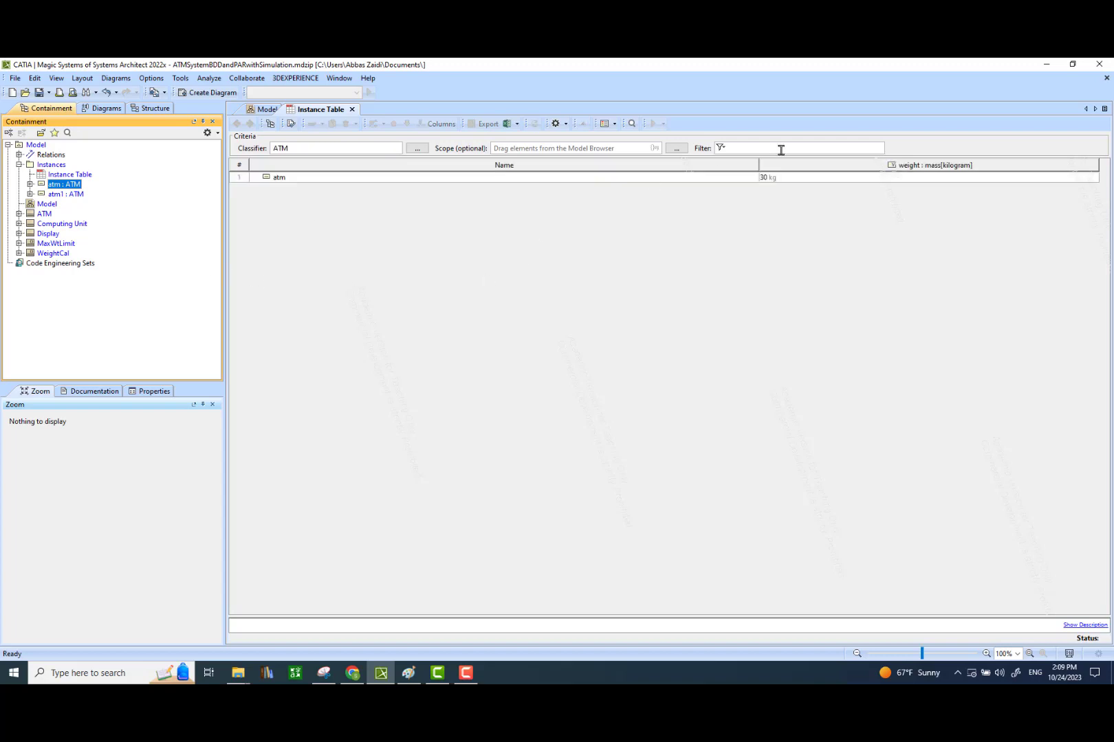
left_click_drag(757, 168, 553, 178)
left_click_drag(768, 165, 626, 166)
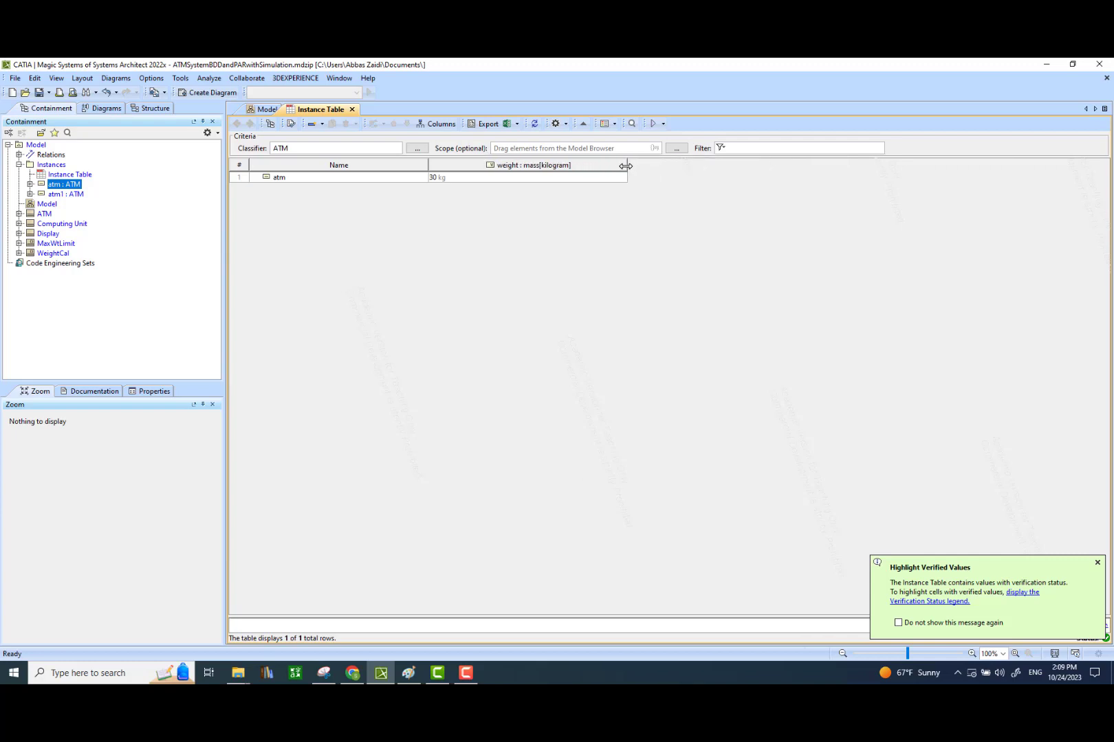
- Add wtdisp, wtcpu and maxWtLimit as table columns
left_click(450, 125)
left_click(459, 231)
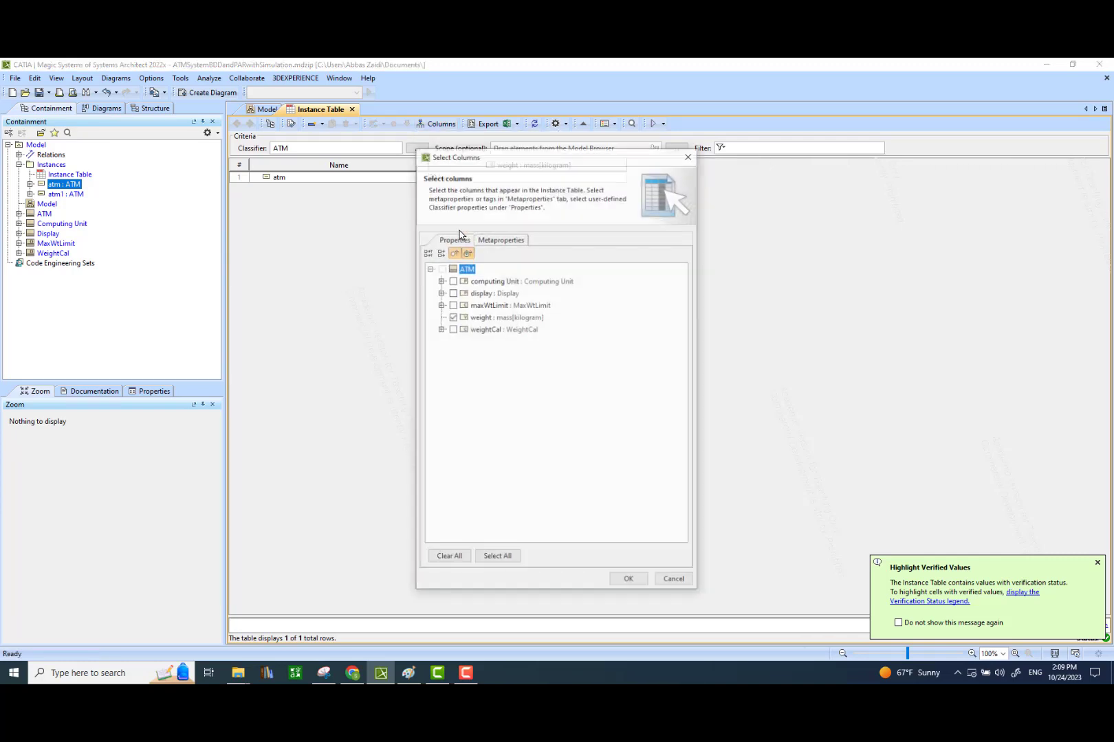
left_click(440, 292)
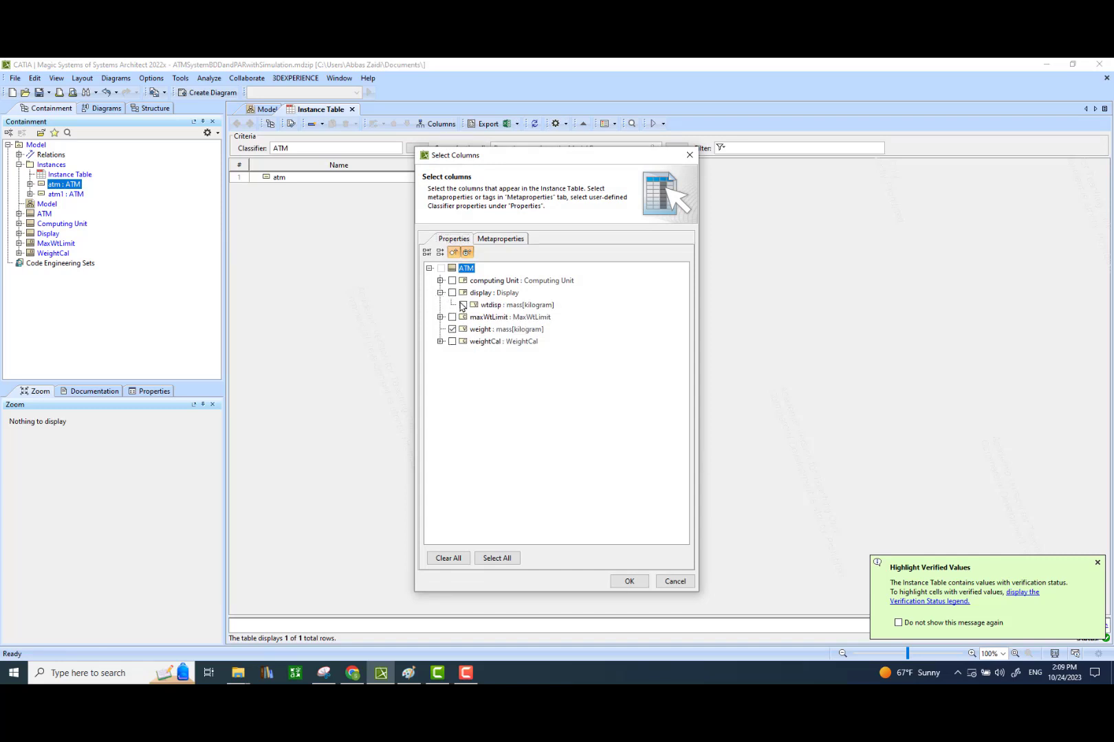
left_click(462, 305)
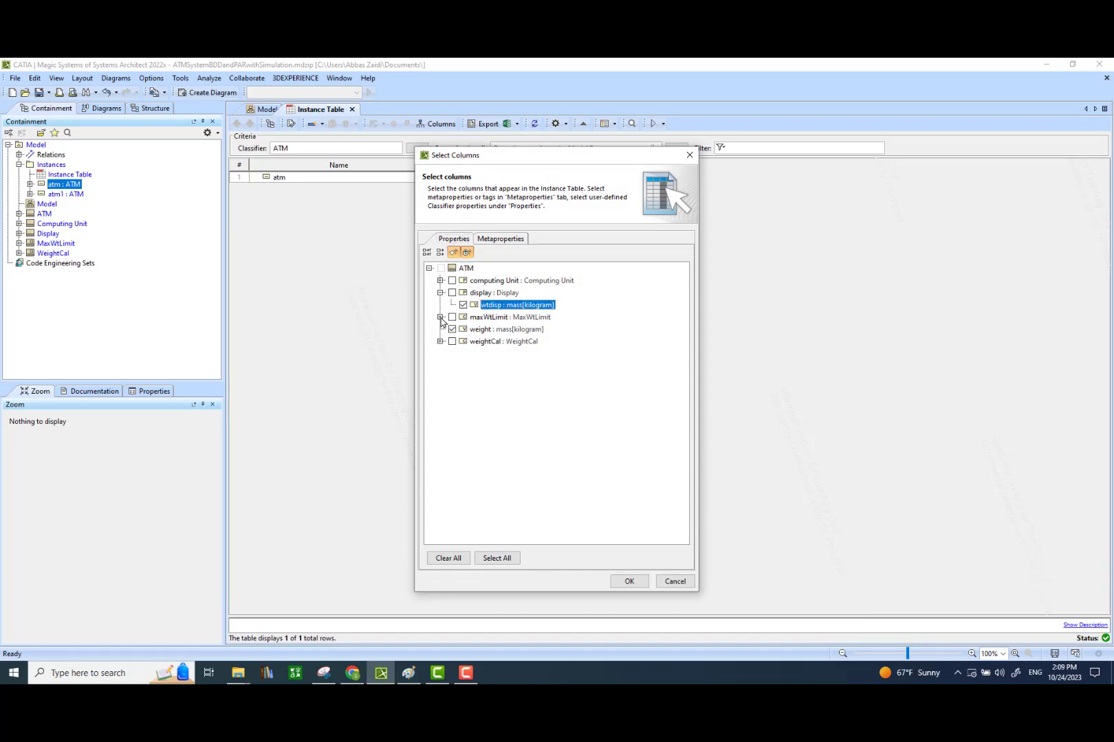
left_click(440, 317)
left_click(440, 281)
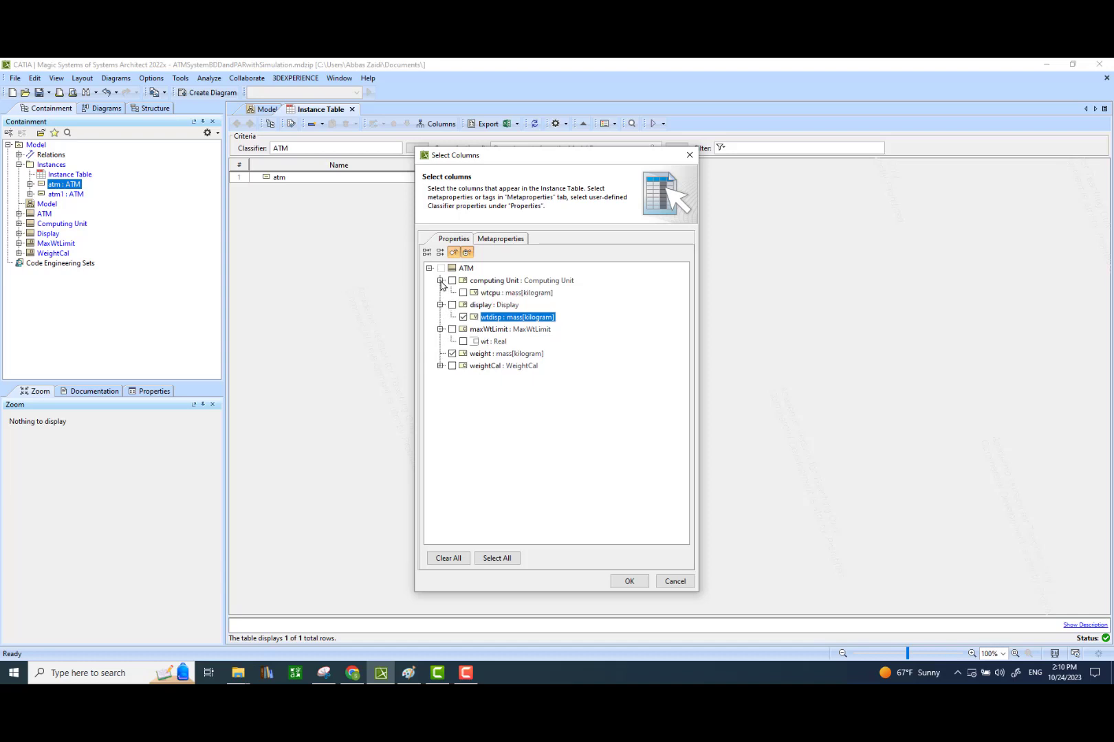
left_click(463, 293)
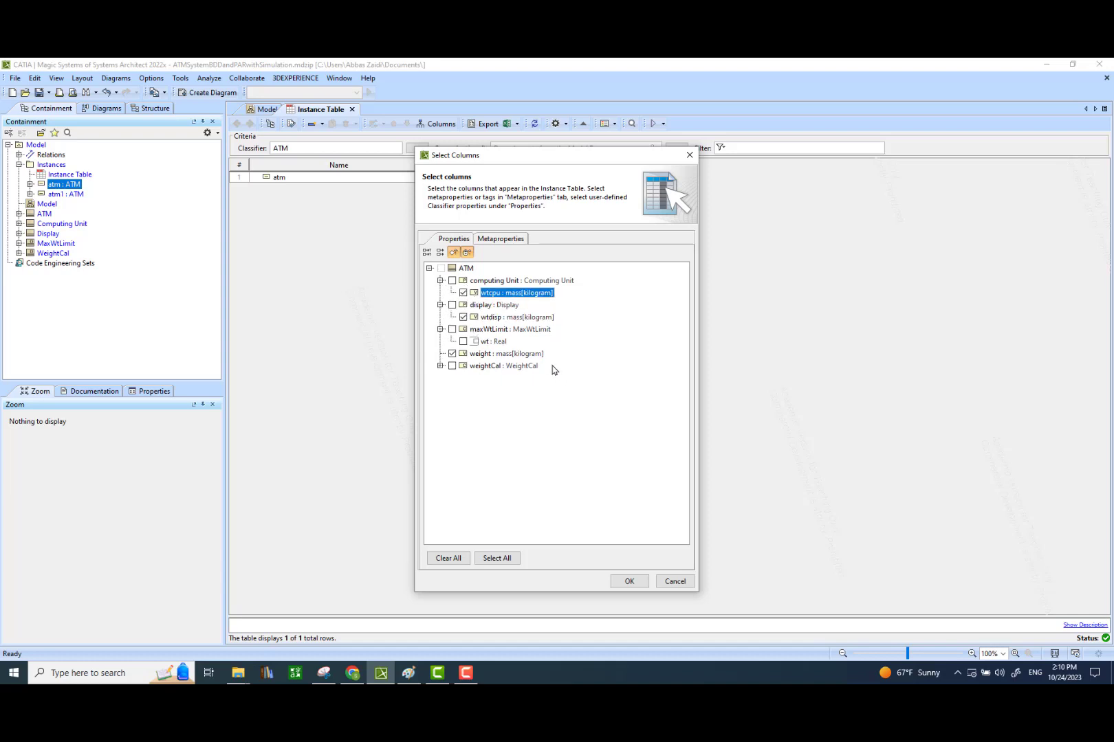
left_click(452, 330)
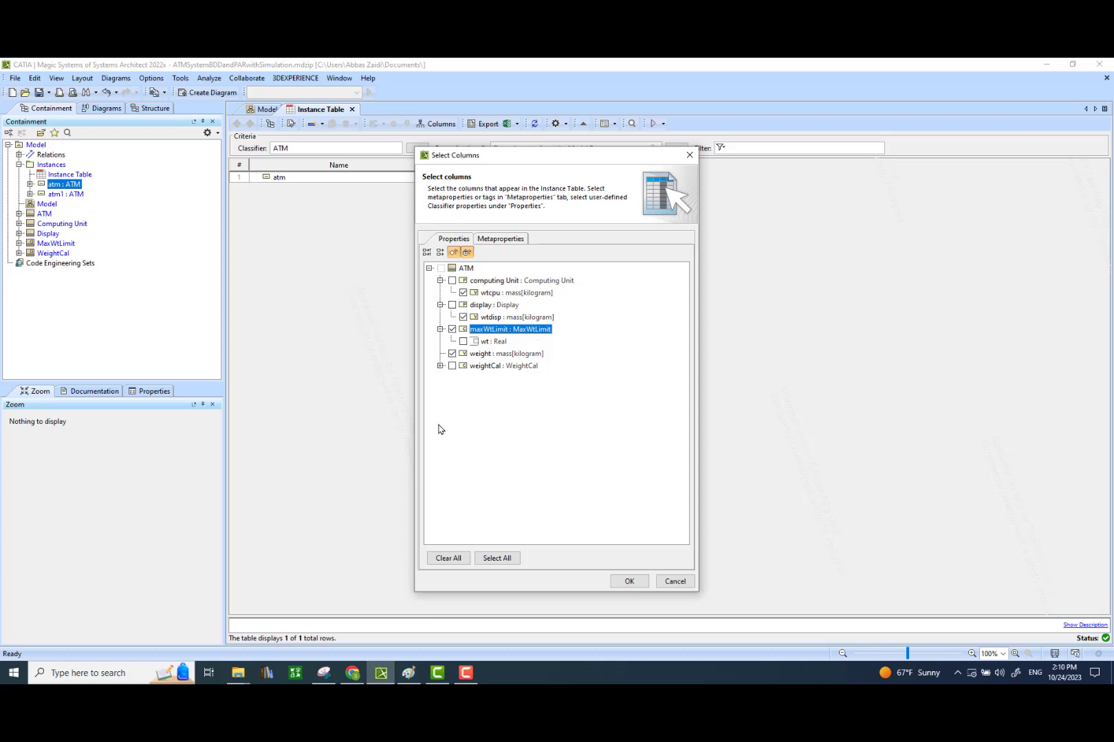
left_click(631, 581)
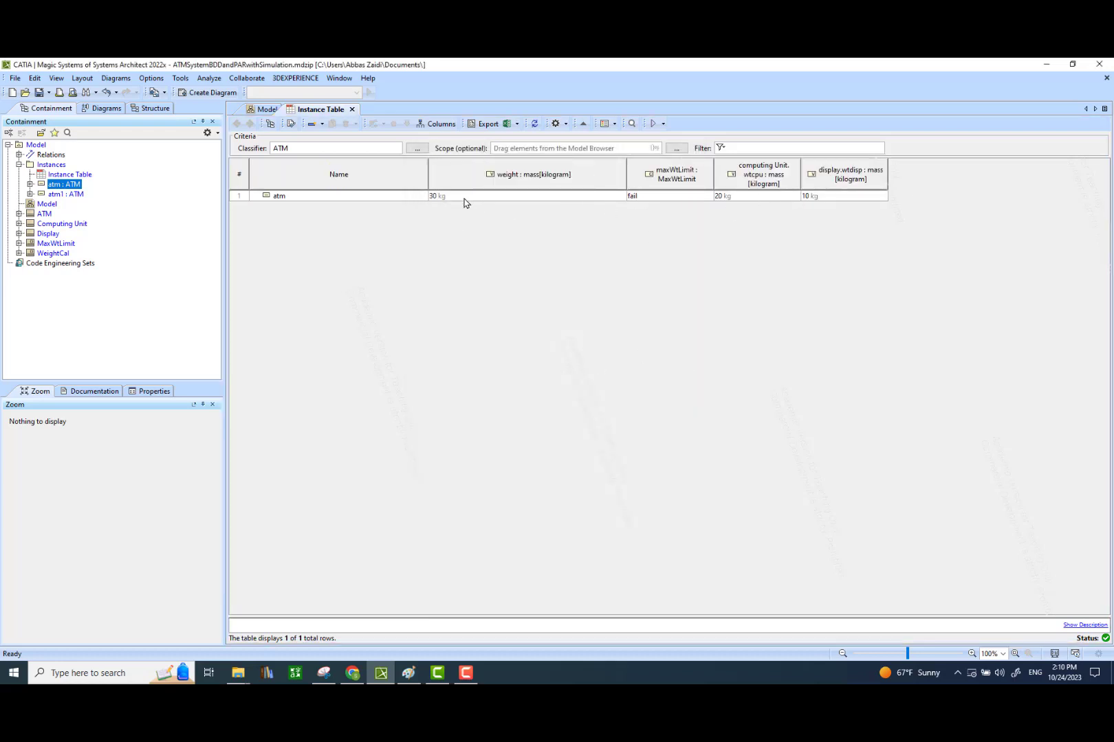
- Move the weight and maxWtLimit columns to the right end and narrow Name
left_click_drag(468, 178, 770, 184)
left_click_drag(500, 182, 680, 176)
left_click_drag(428, 175, 350, 175)
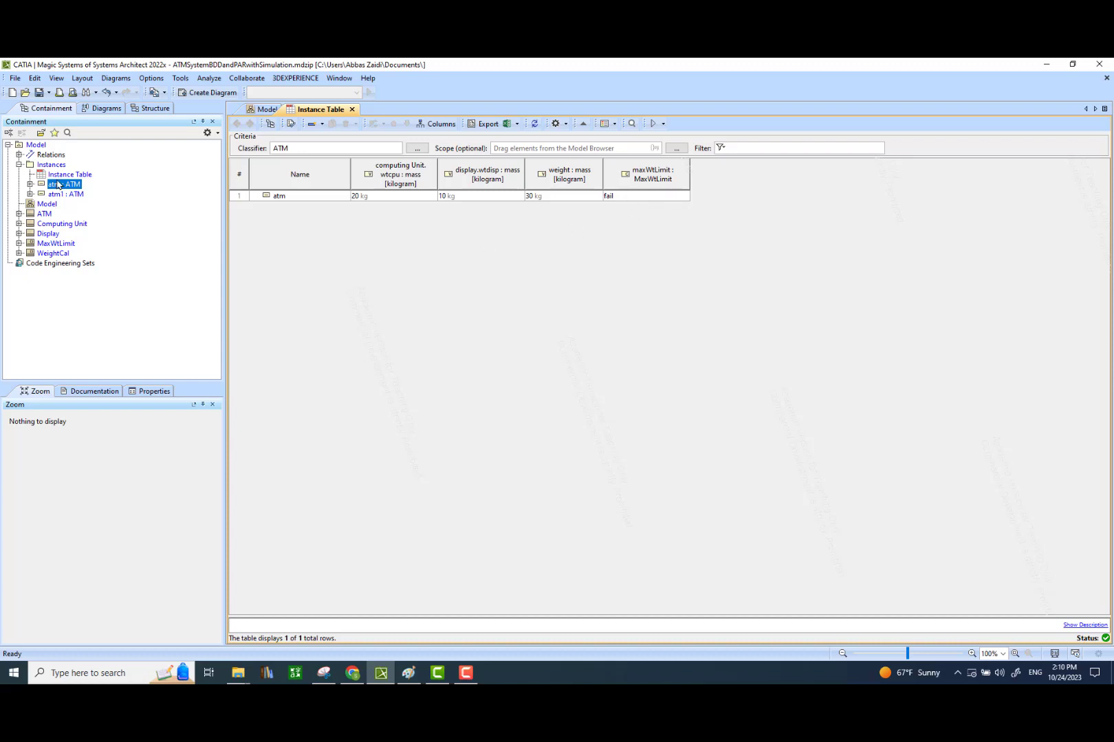
- Add atm1 from the tree as a second table row
left_click_drag(55, 195, 317, 214)
left_click(377, 277)
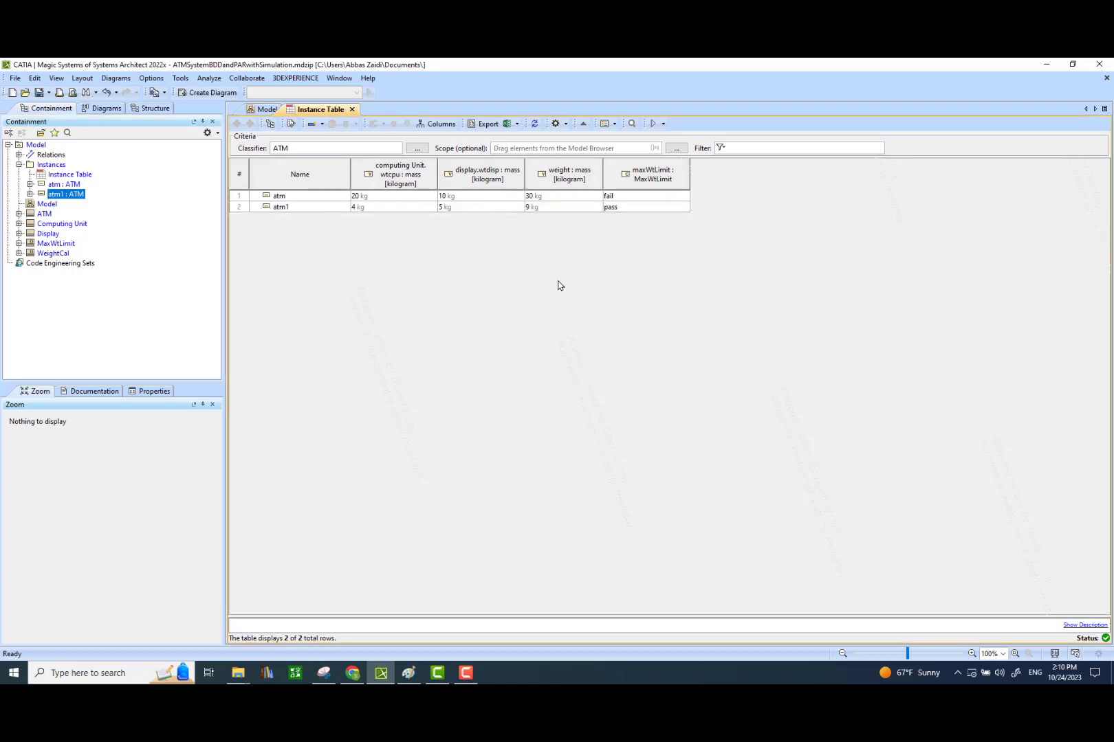
left_click(323, 125)
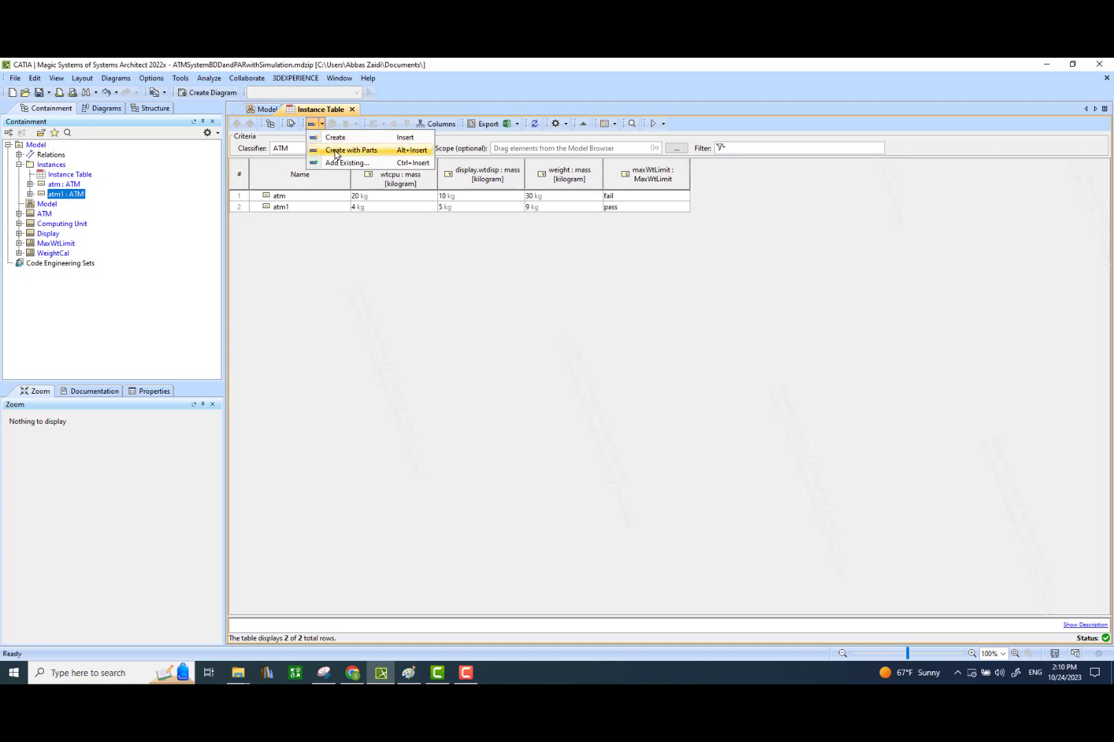
- Create atm2 with parts and enter wtcpu 7 kg and wtdisp 5 kg
left_click(335, 152)
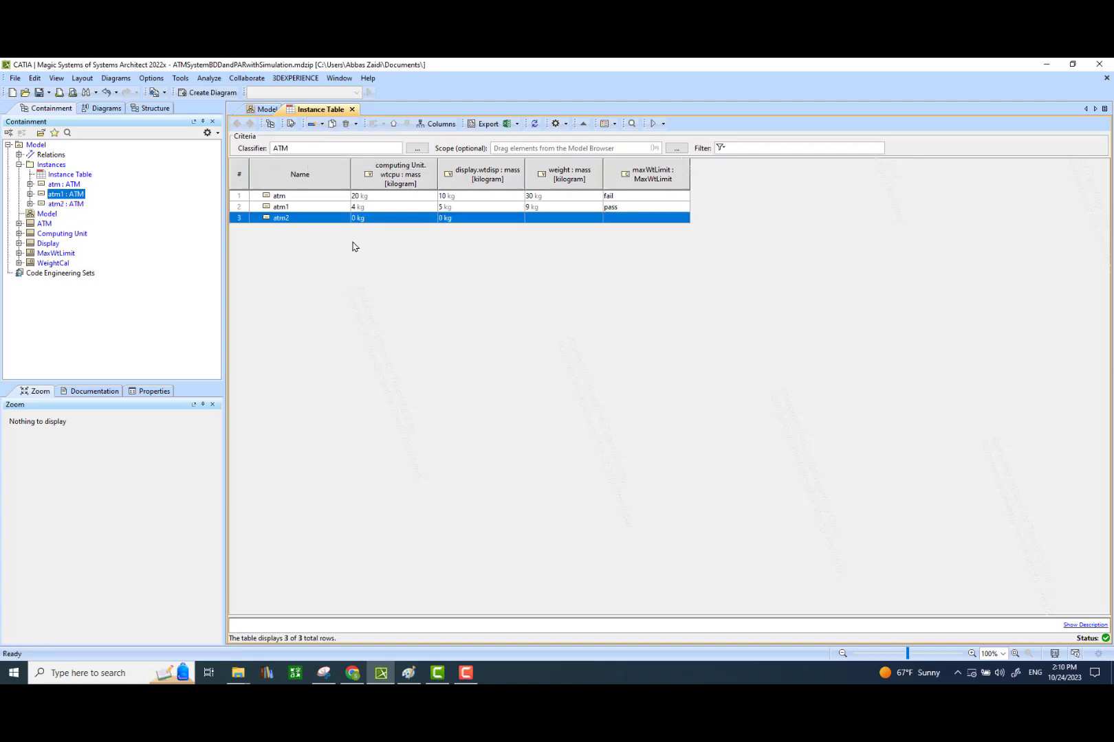
left_click(377, 235)
left_click(375, 219)
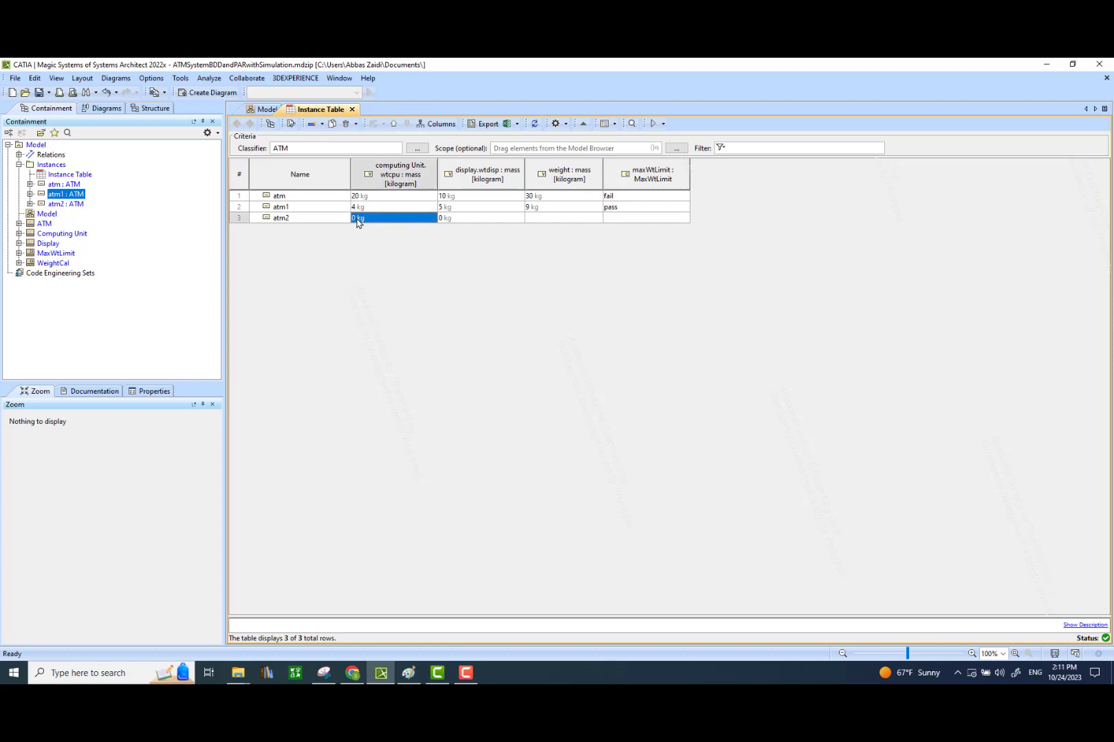
left_click(357, 219)
type("7")
left_click(466, 220)
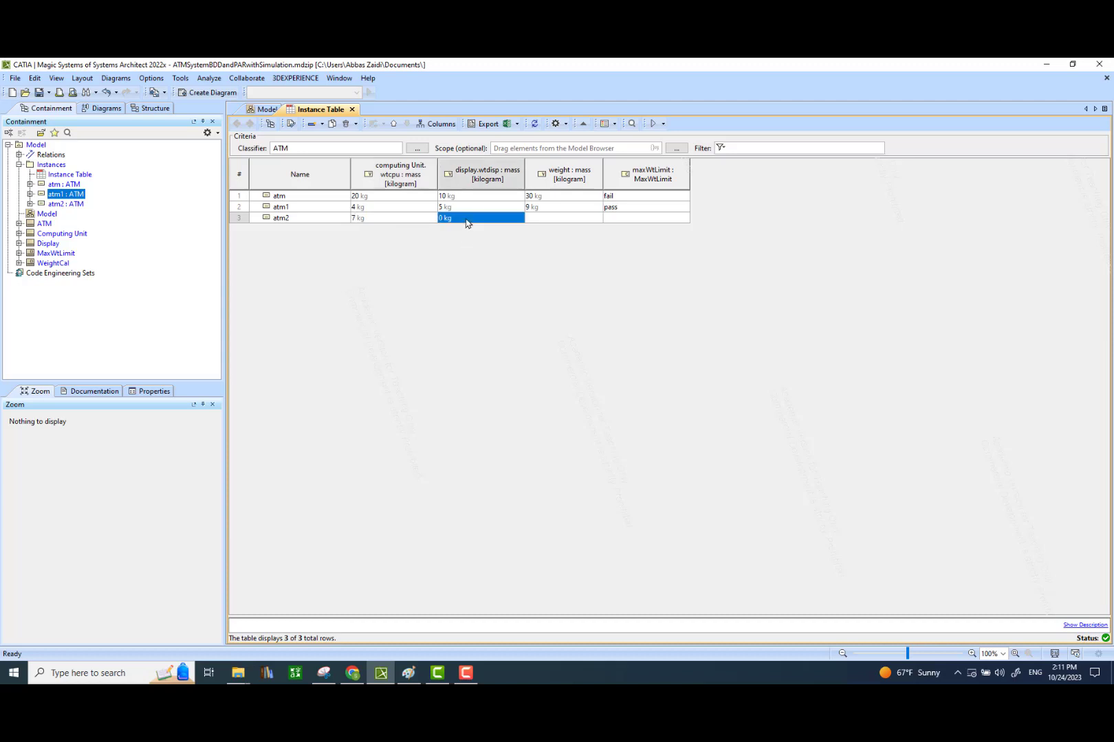
left_click(466, 218)
type("5")
key("Return")
- Evaluate the atm2 row, giving weight 12 kg and maxWtLimit pass
left_click(240, 218)
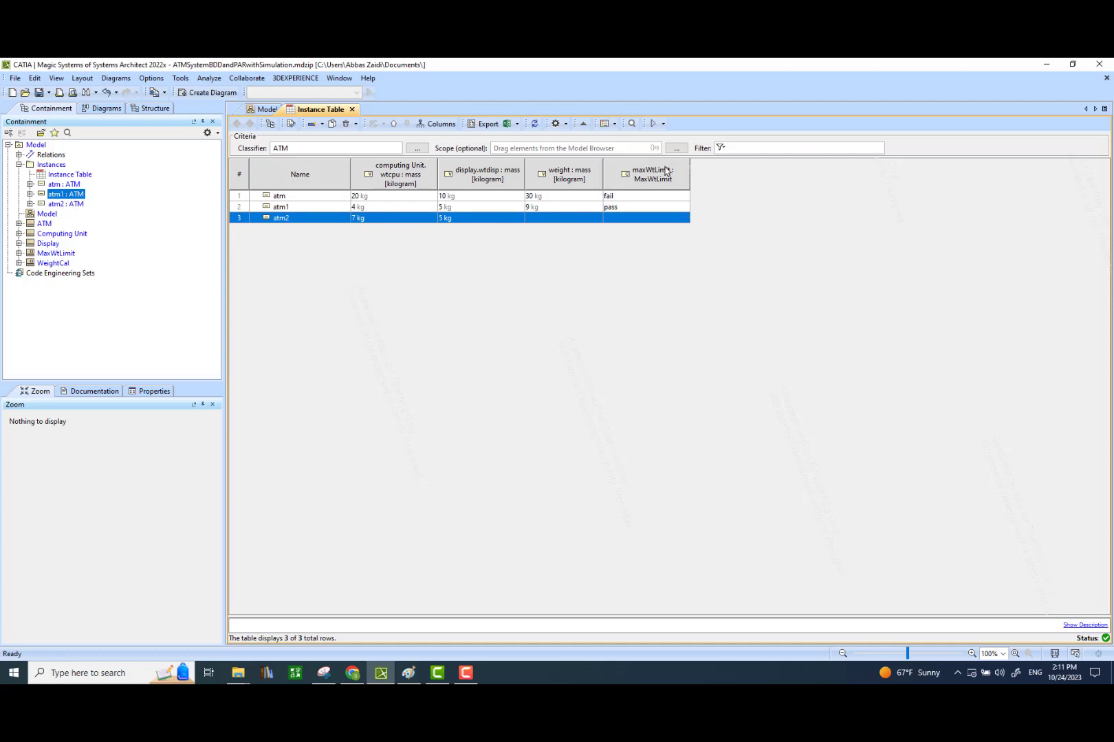
left_click(663, 124)
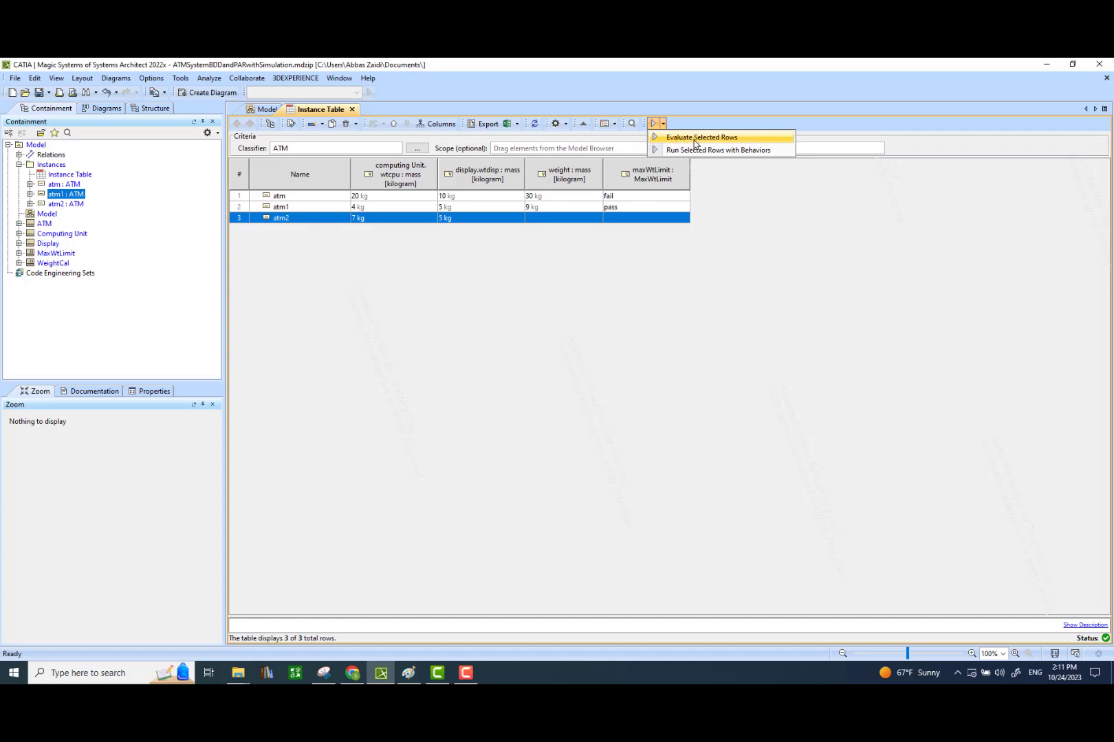
left_click(693, 143)
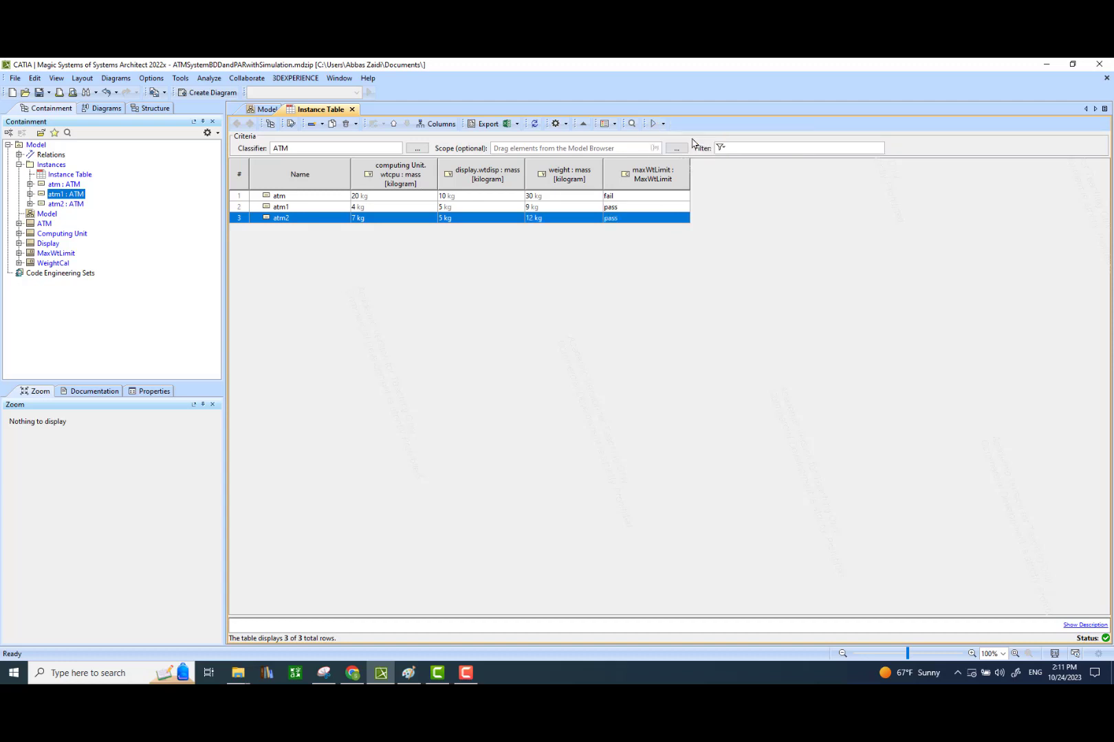
left_click(613, 250)
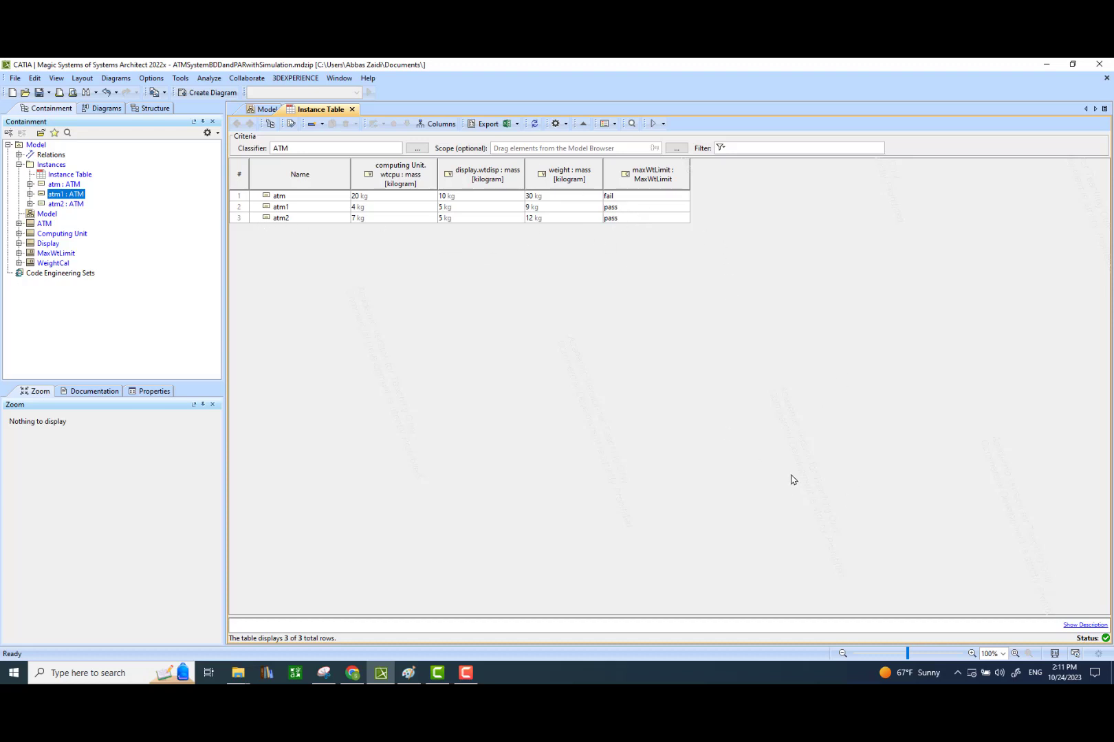
- Rename the Model diagram to ModelBDD and return to its diagram tab
scroll(794, 486, "up", 5, "ctrl")
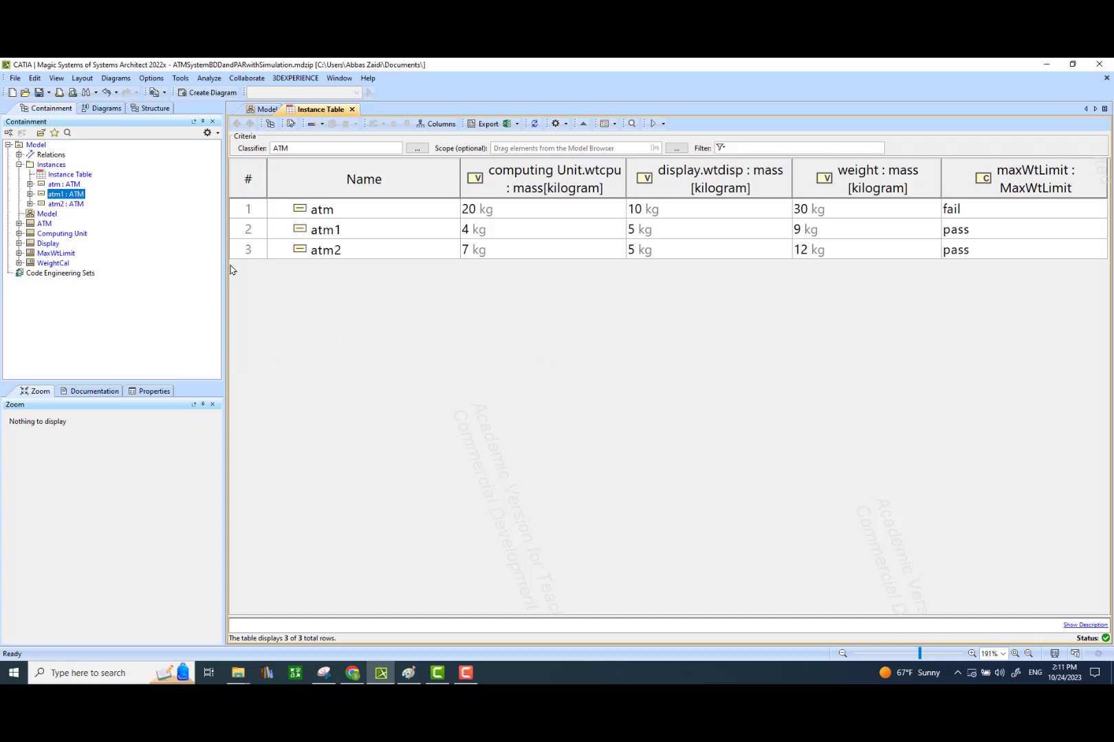
left_click(20, 165)
left_click(31, 176)
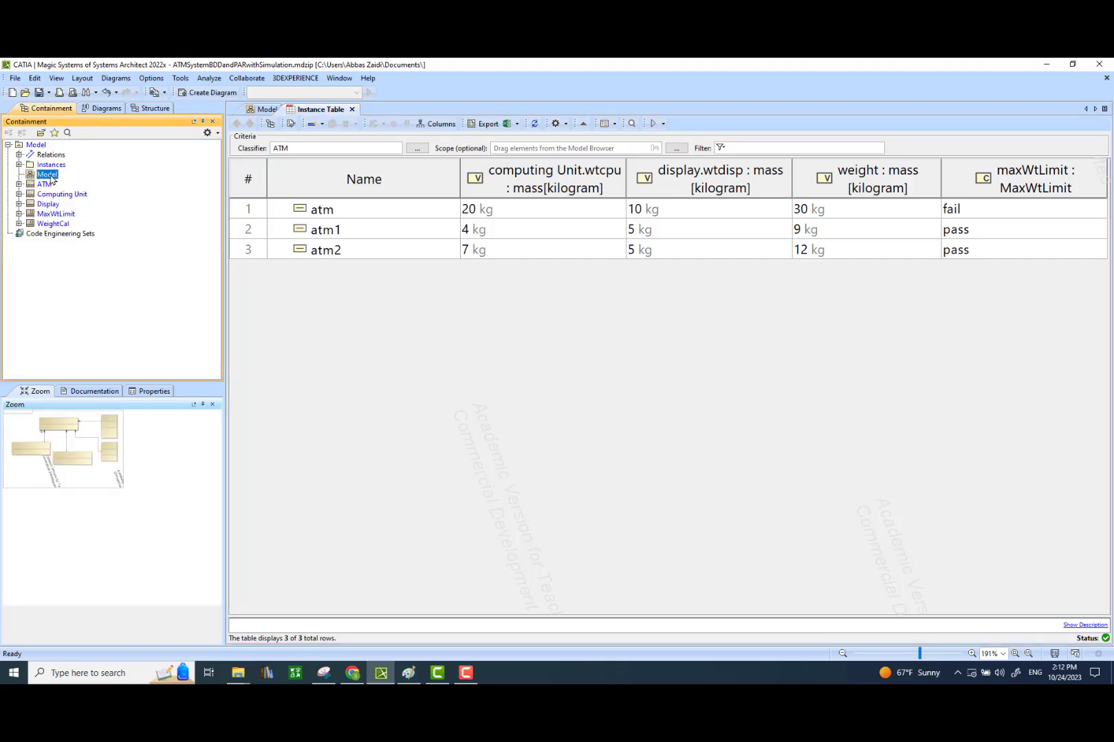
left_click(48, 175)
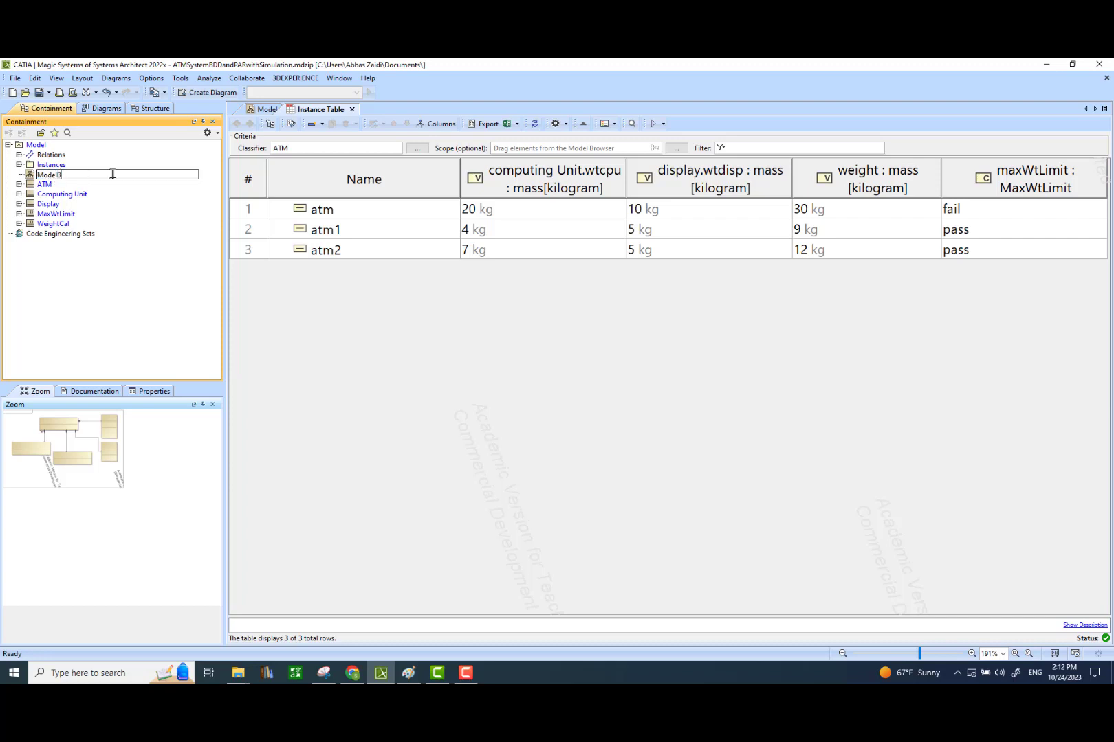
type("BDD")
key("Return")
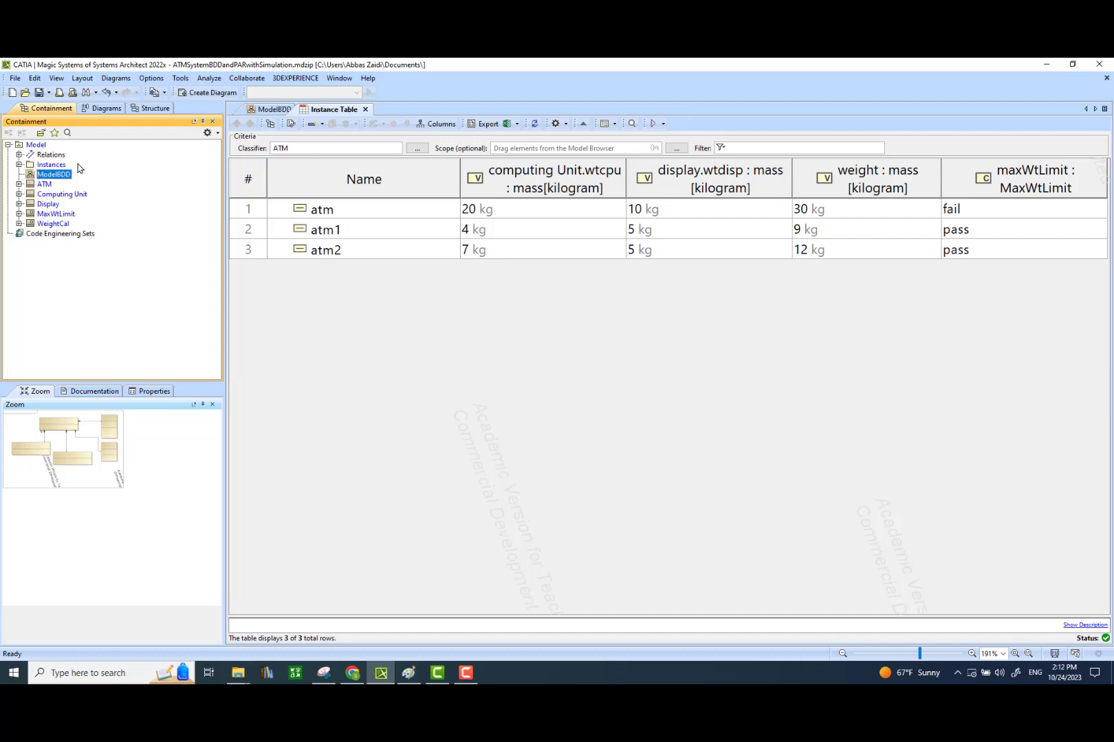
left_click(265, 112)
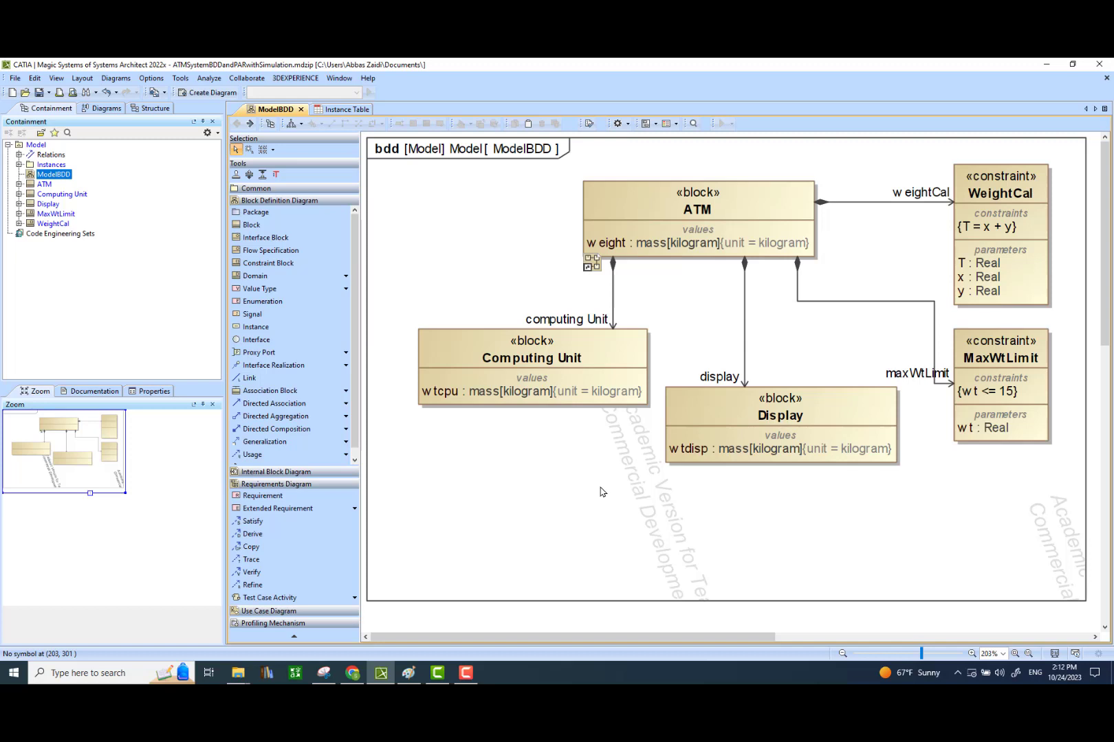
- Place the ATM parametric diagram on the BDD below the blocks and expand its frame
left_click(20, 185)
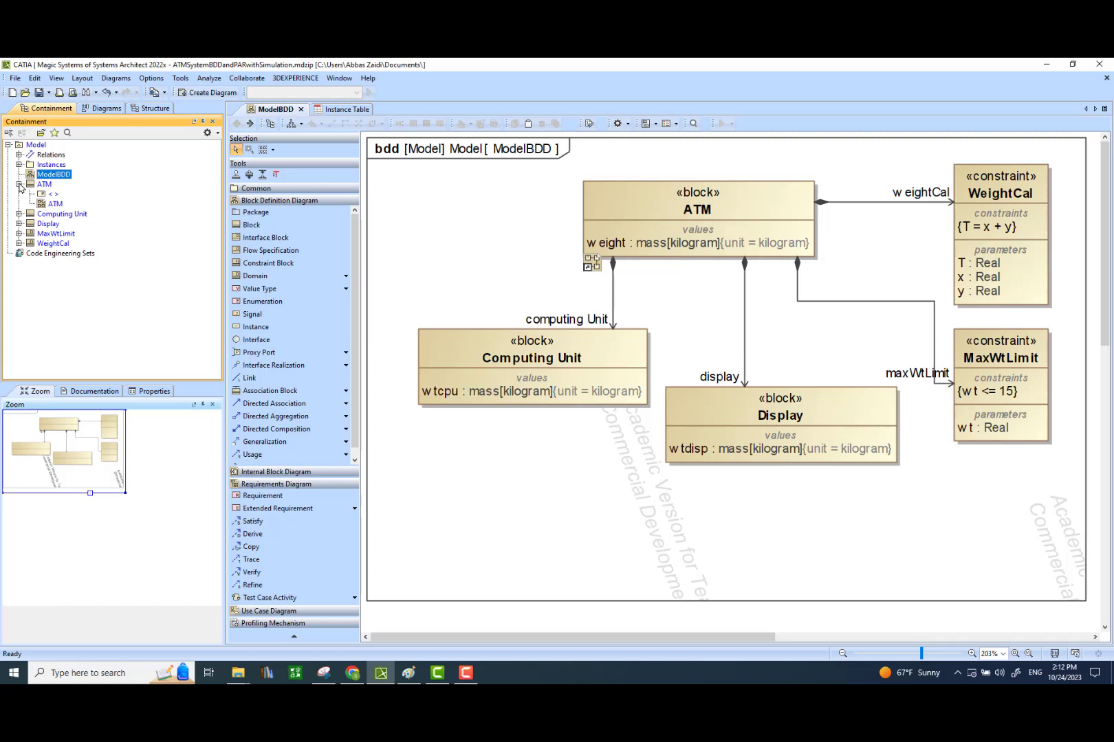
left_click(49, 204)
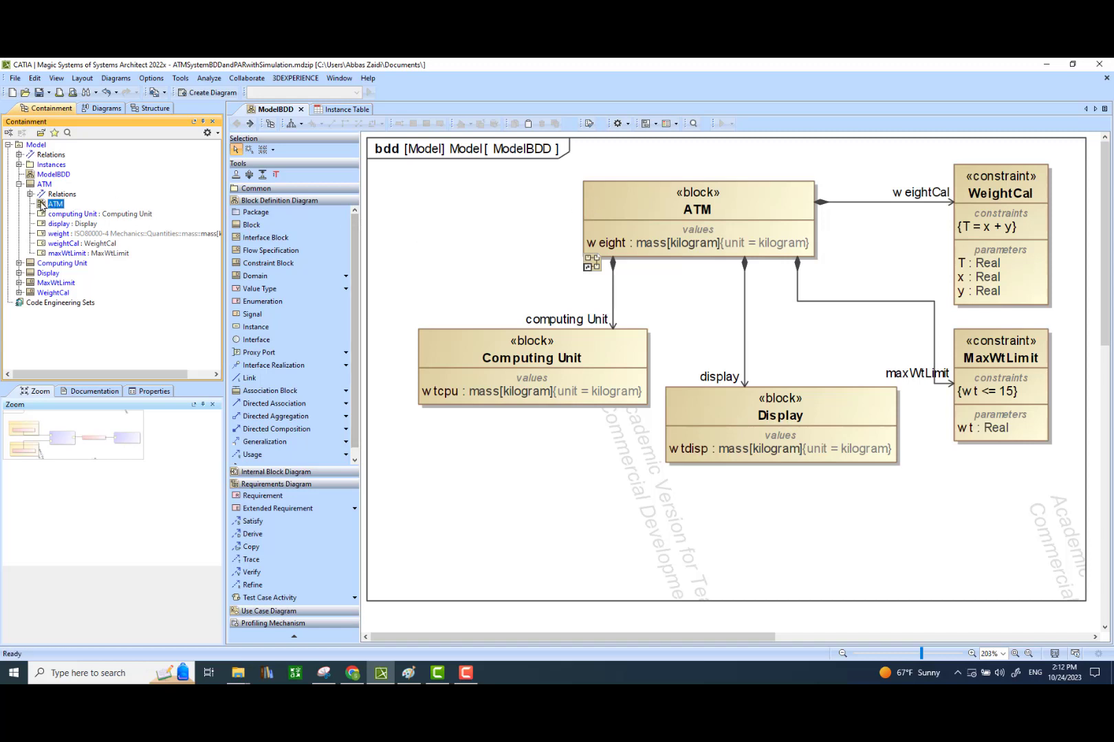
left_click_drag(50, 205, 472, 524)
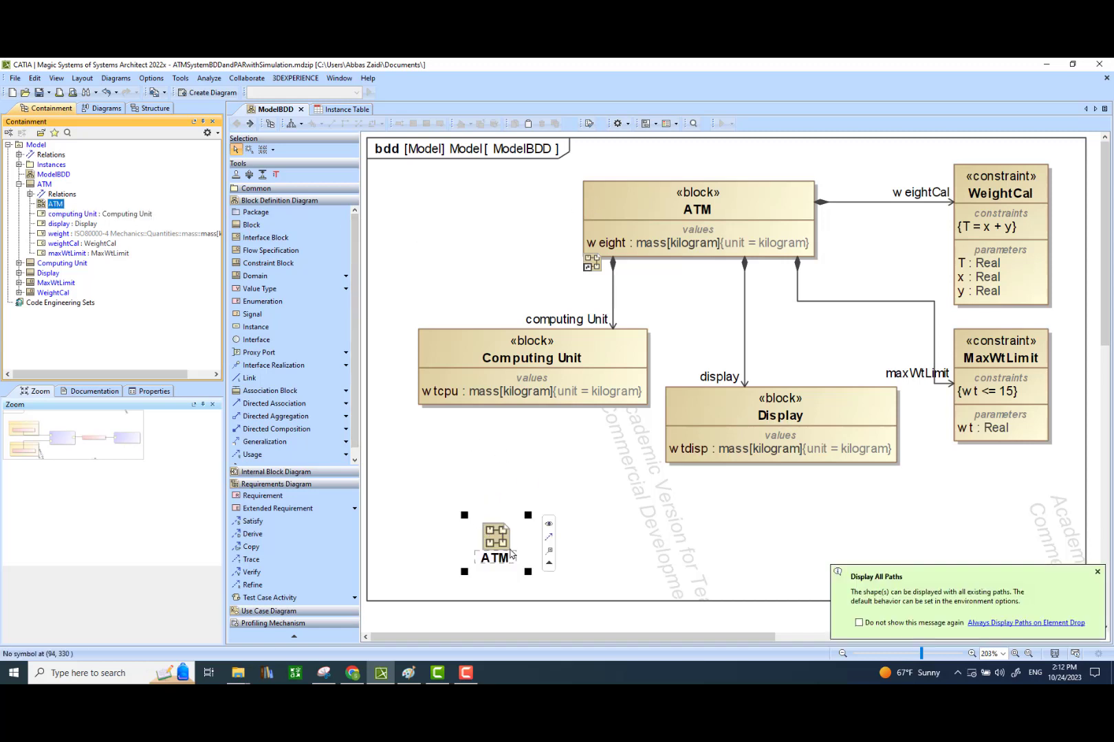
left_click(547, 526)
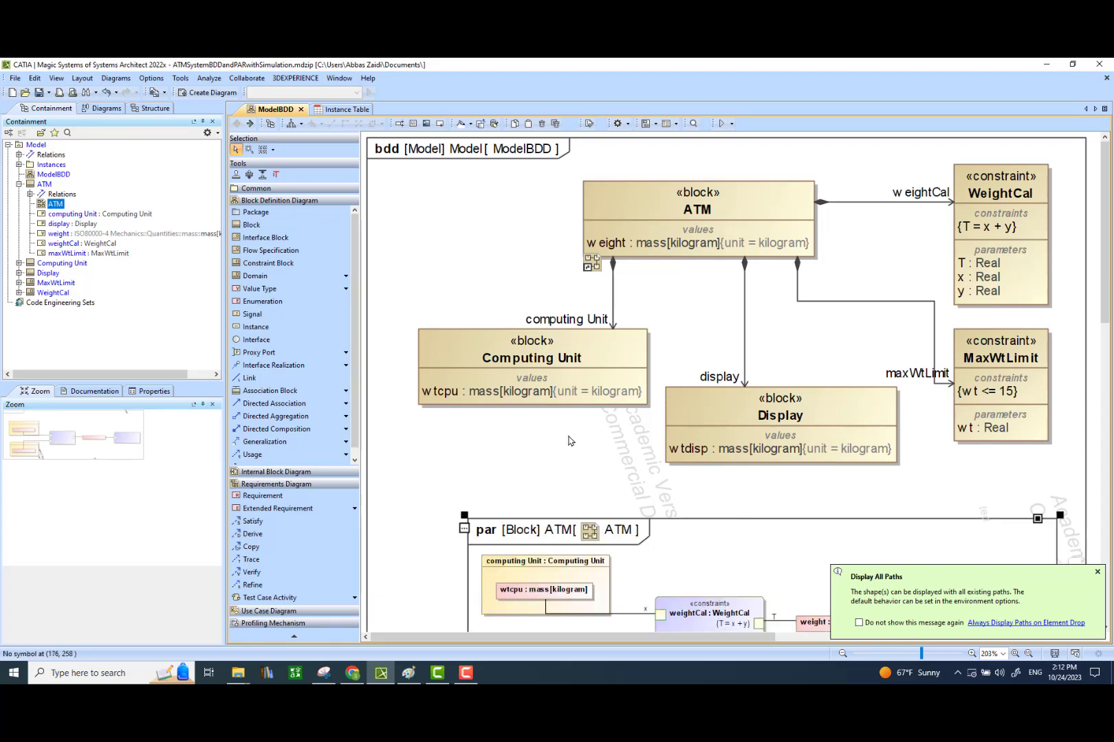
key("ctrl+minus")
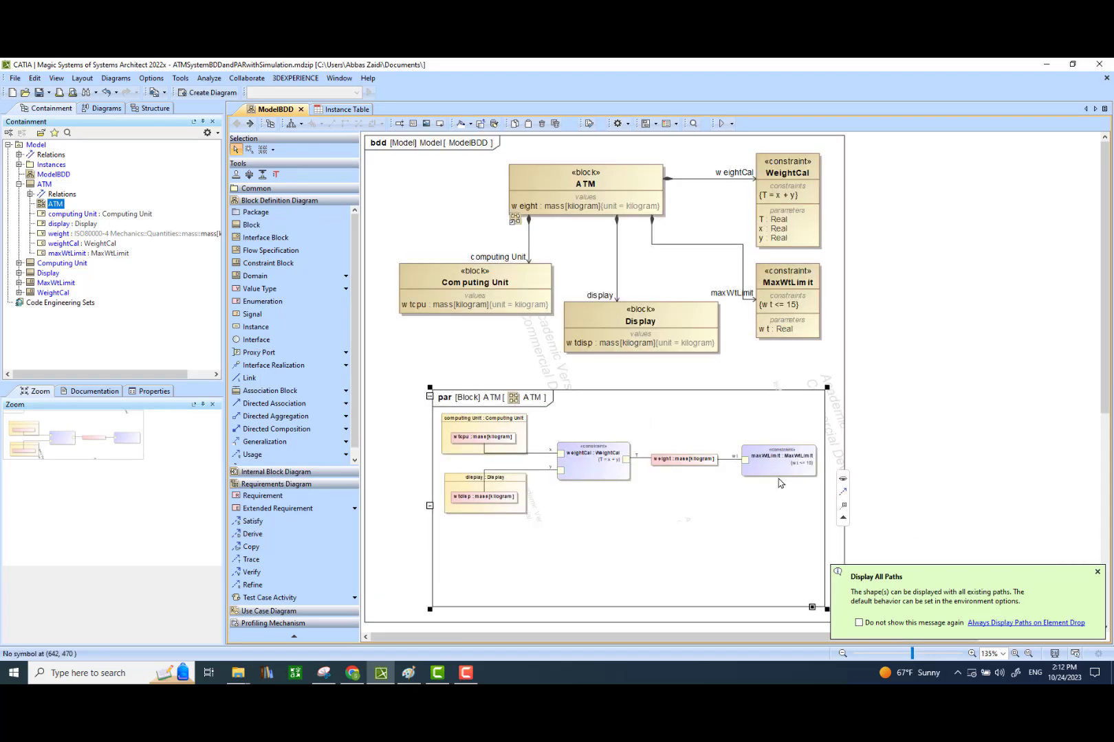
- Move the parametric frame beside the blocks, resize it, and fit the ModelBDD frame
left_click_drag(812, 611, 814, 613)
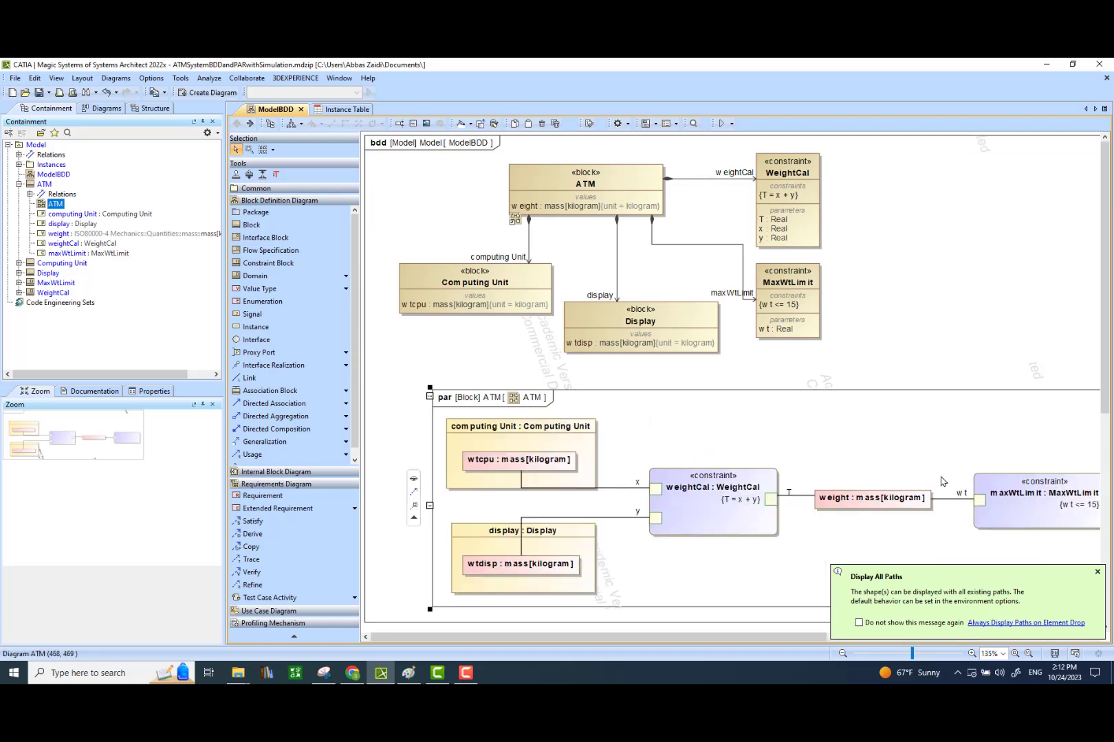
left_click_drag(952, 433, 1007, 201)
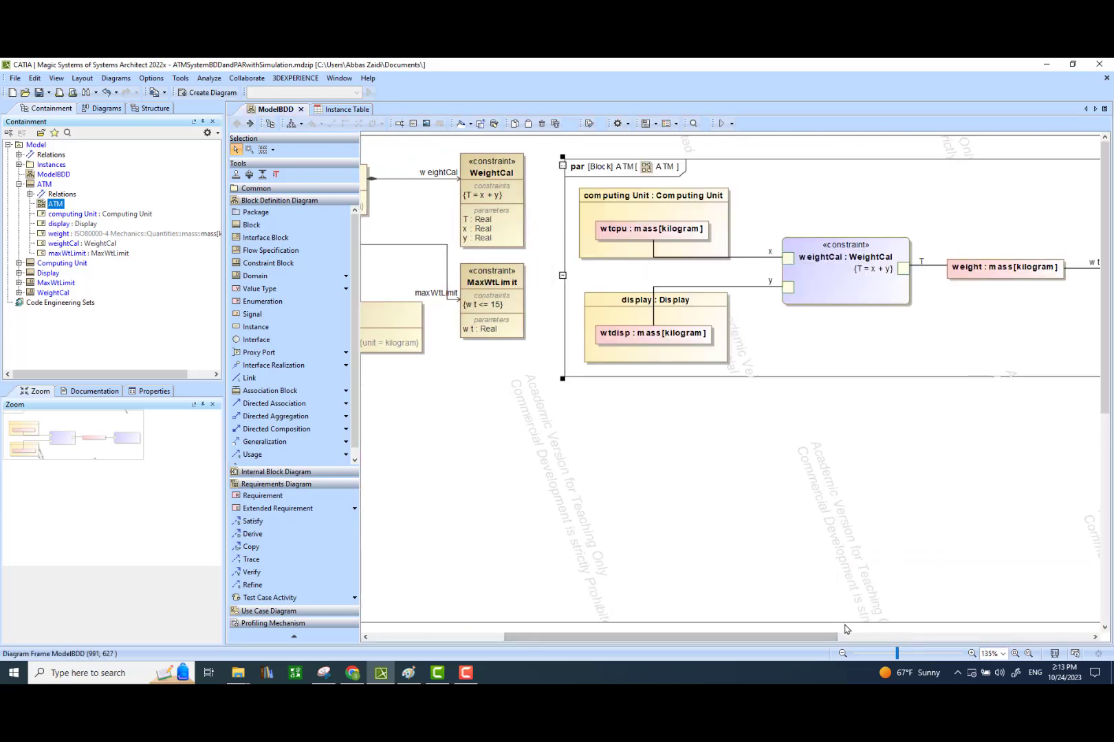
scroll(846, 557, "down", 3)
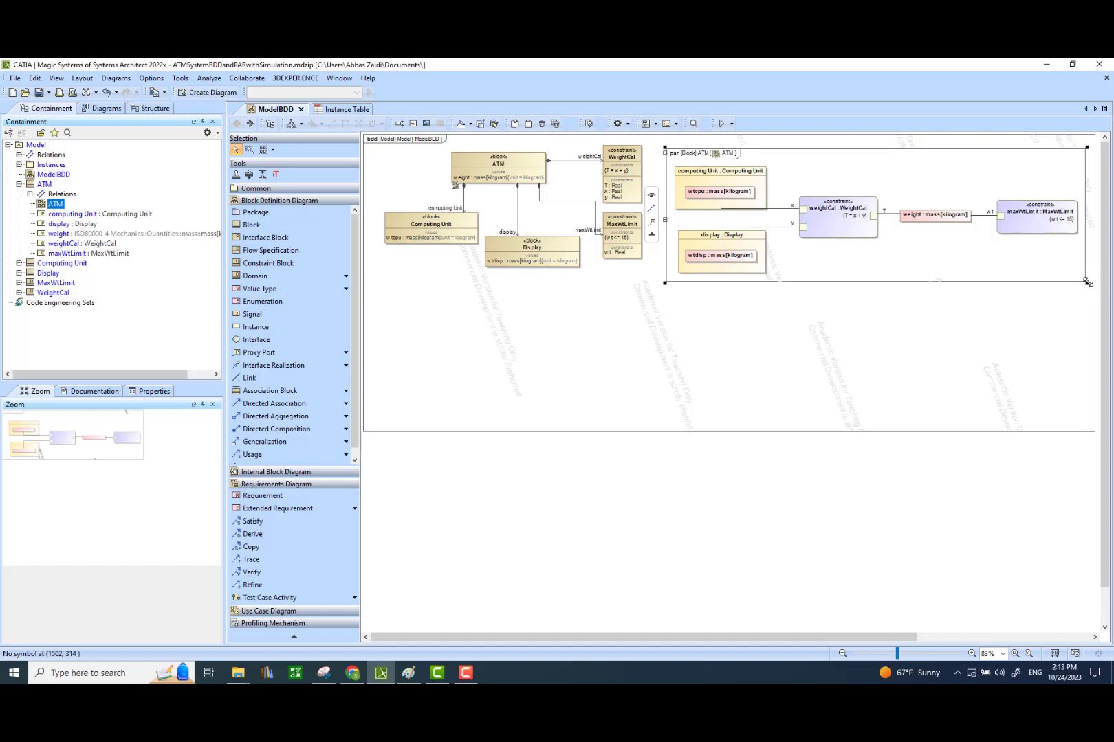
left_click_drag(1085, 282, 990, 265)
left_click(1083, 433)
double_click(1086, 434)
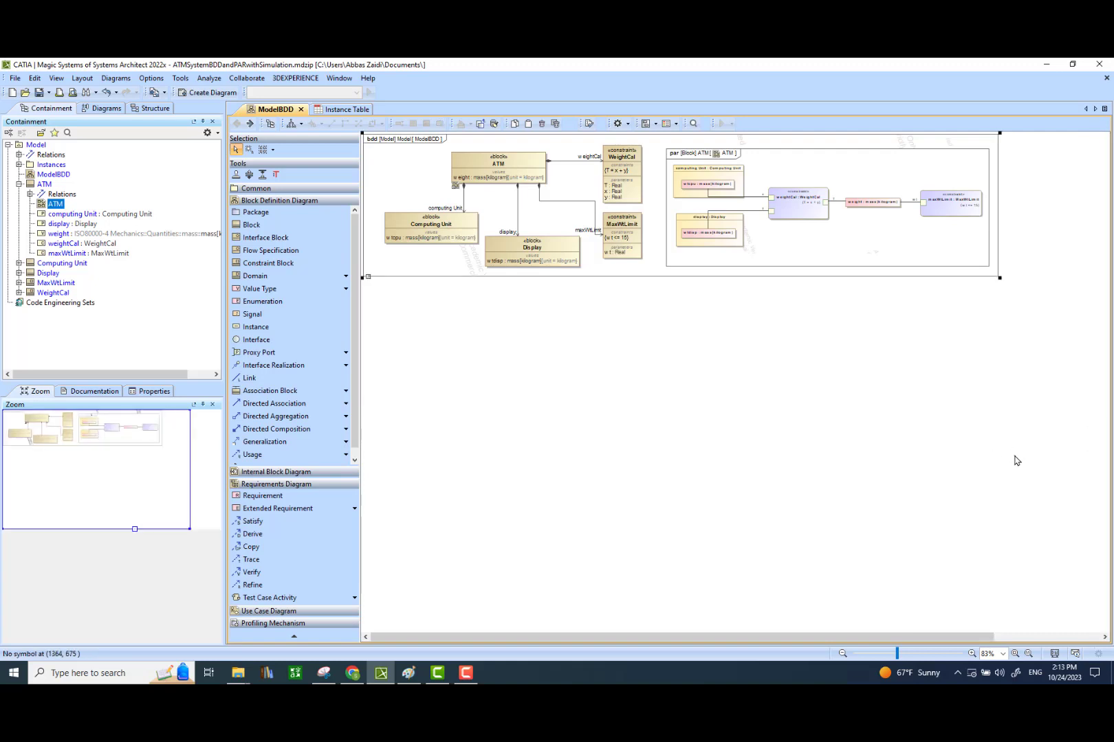
key("ctrl+w")
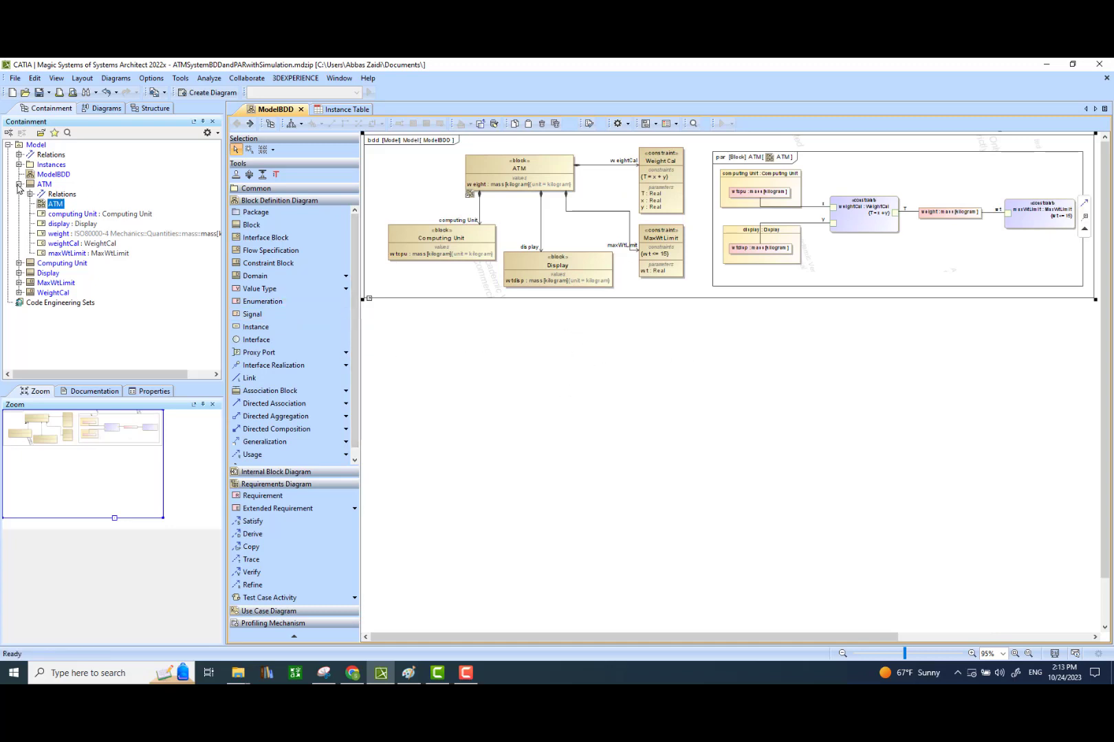
- Embed the Instance Table in ModelBDD as a full table under the blocks, then open the table
left_click(19, 184)
left_click(19, 165)
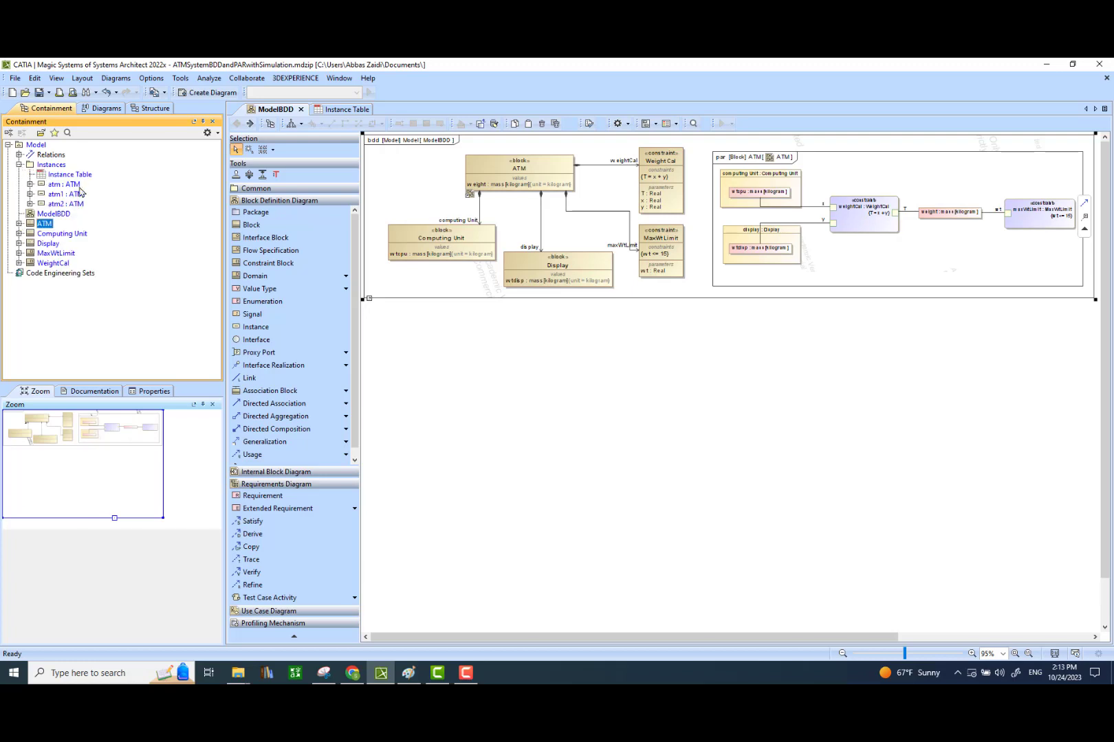
left_click(69, 175)
left_click_drag(761, 304, 719, 308)
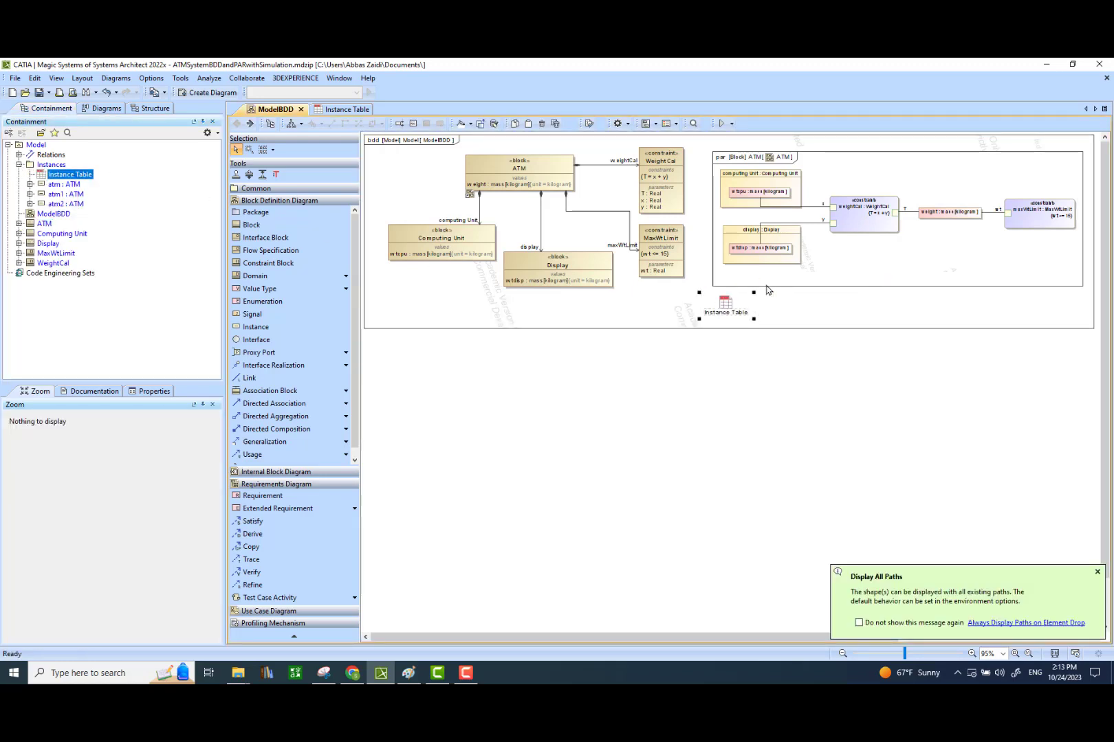
left_click(766, 285)
left_click_drag(914, 356, 949, 382)
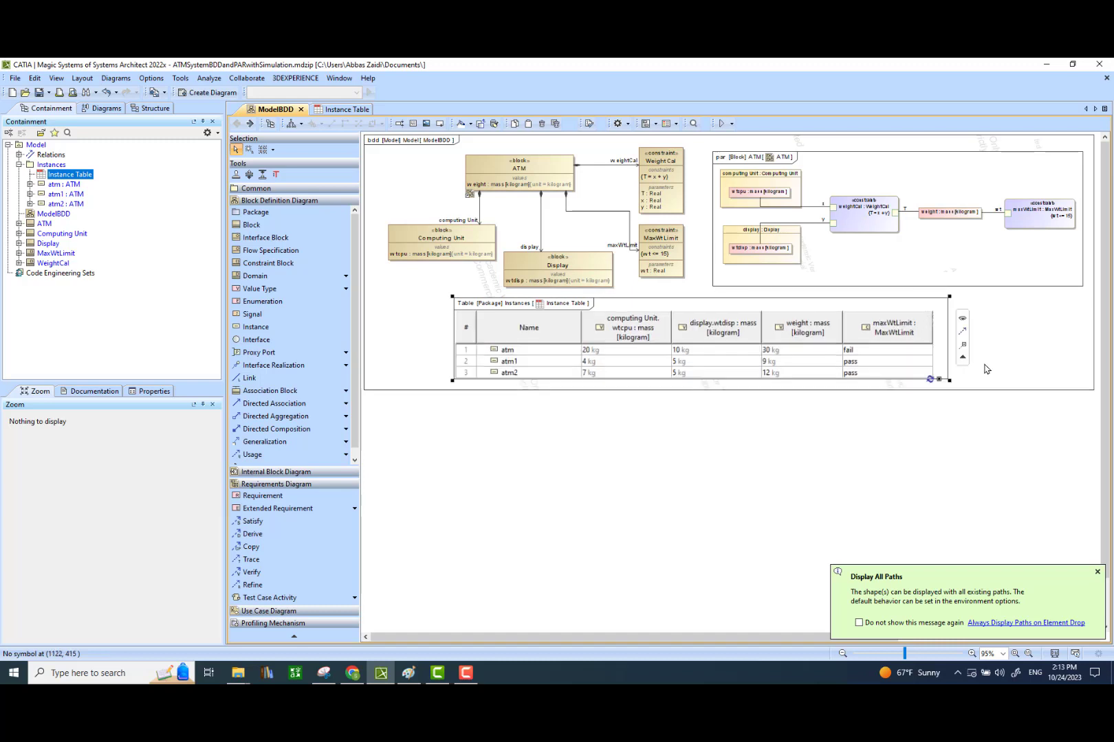
left_click(922, 419)
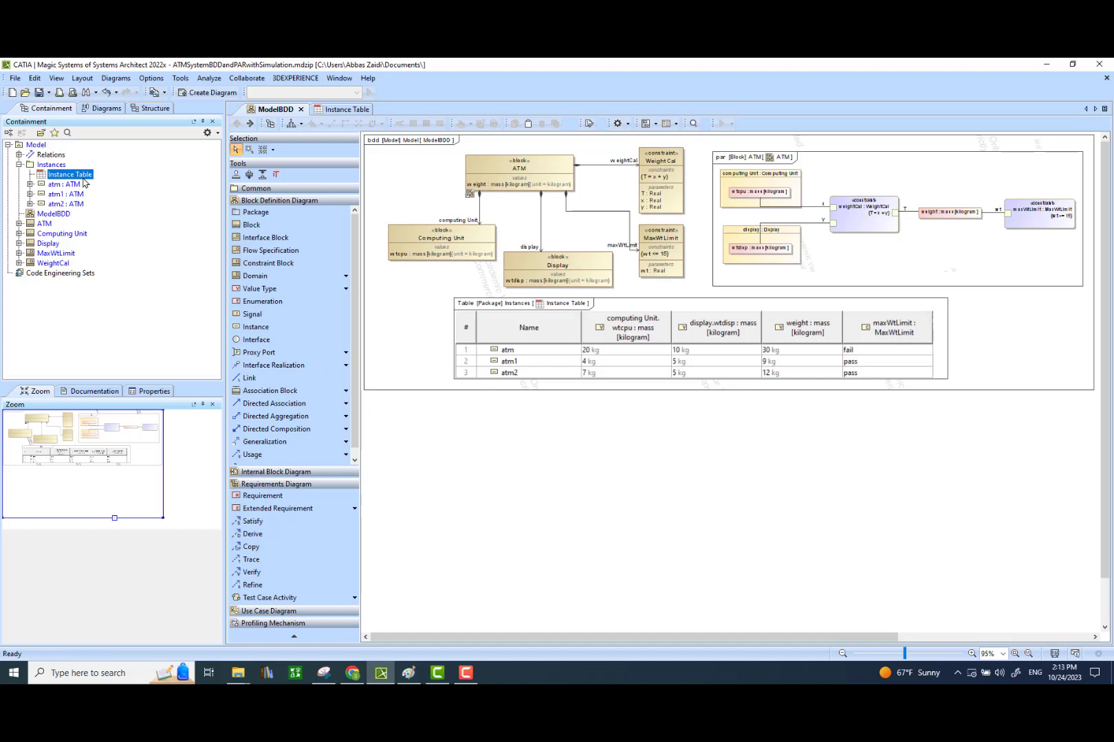
left_click(357, 111)
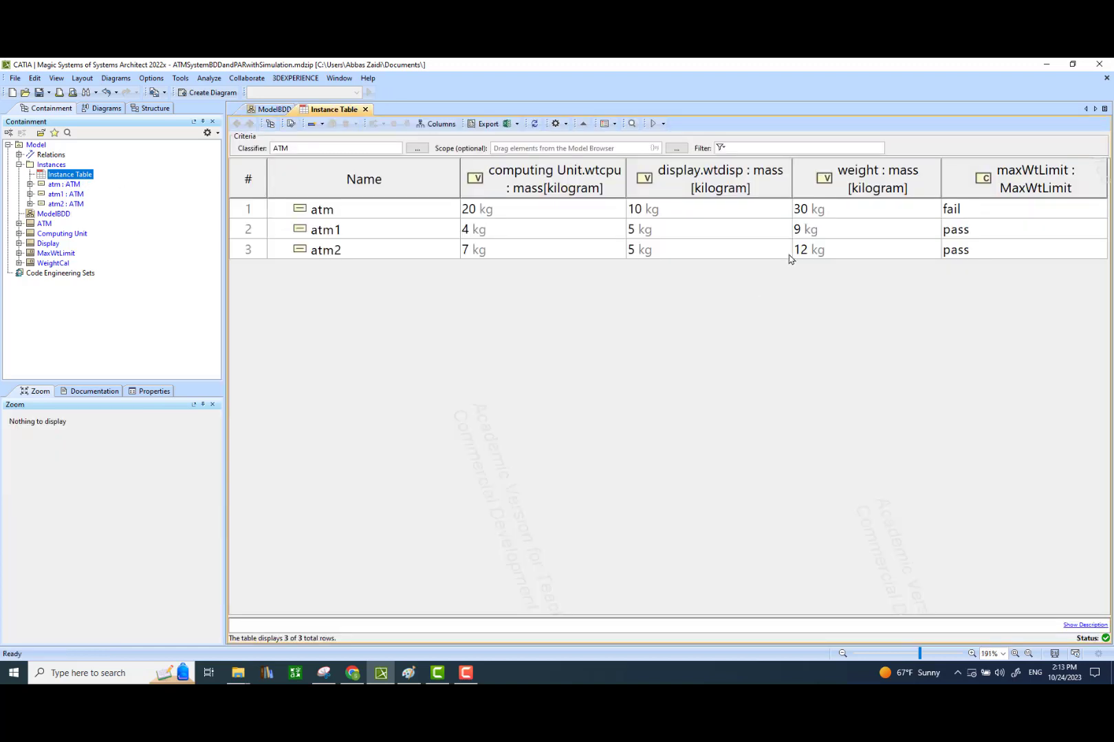
- Apply the Verification Status legend to the ATM Instance Table
left_click(607, 128)
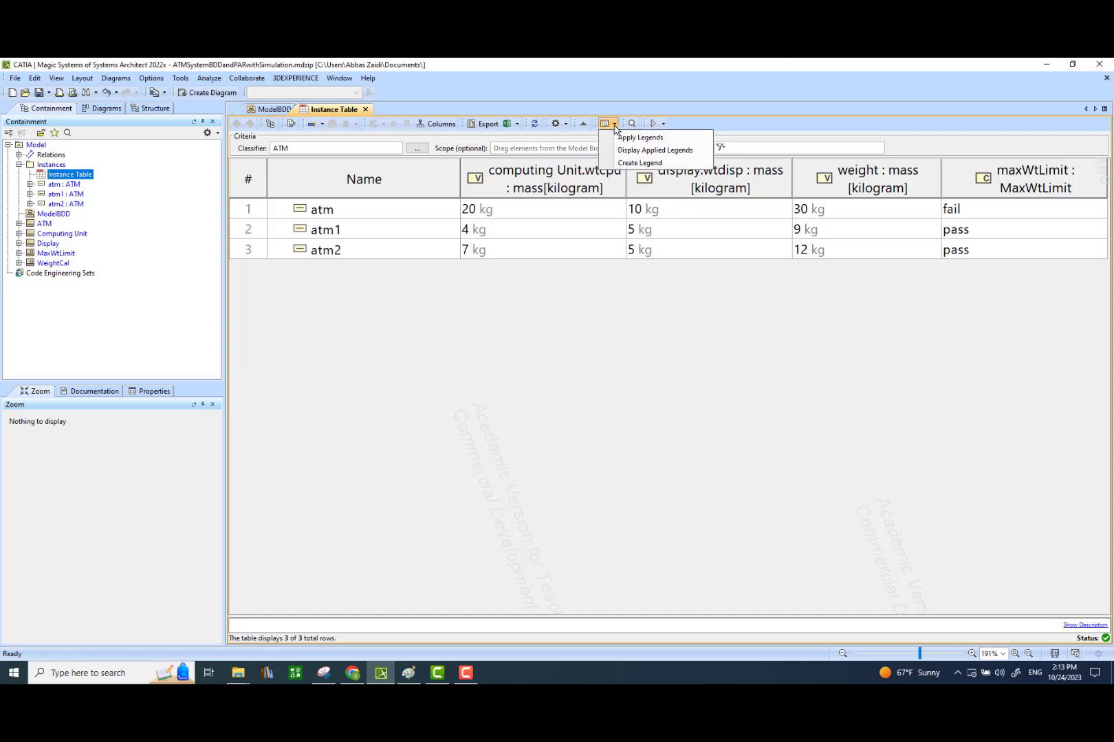
left_click(631, 140)
left_click(635, 173)
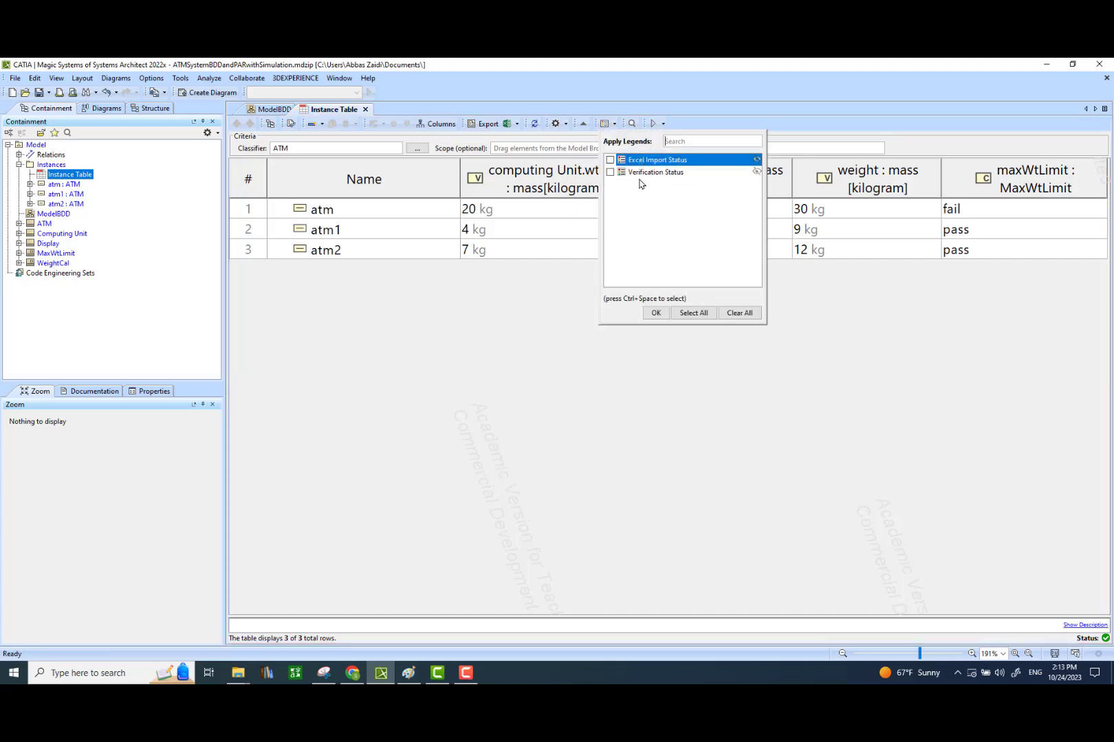
left_click(638, 163)
left_click(637, 172)
left_click(637, 165)
left_click(621, 173)
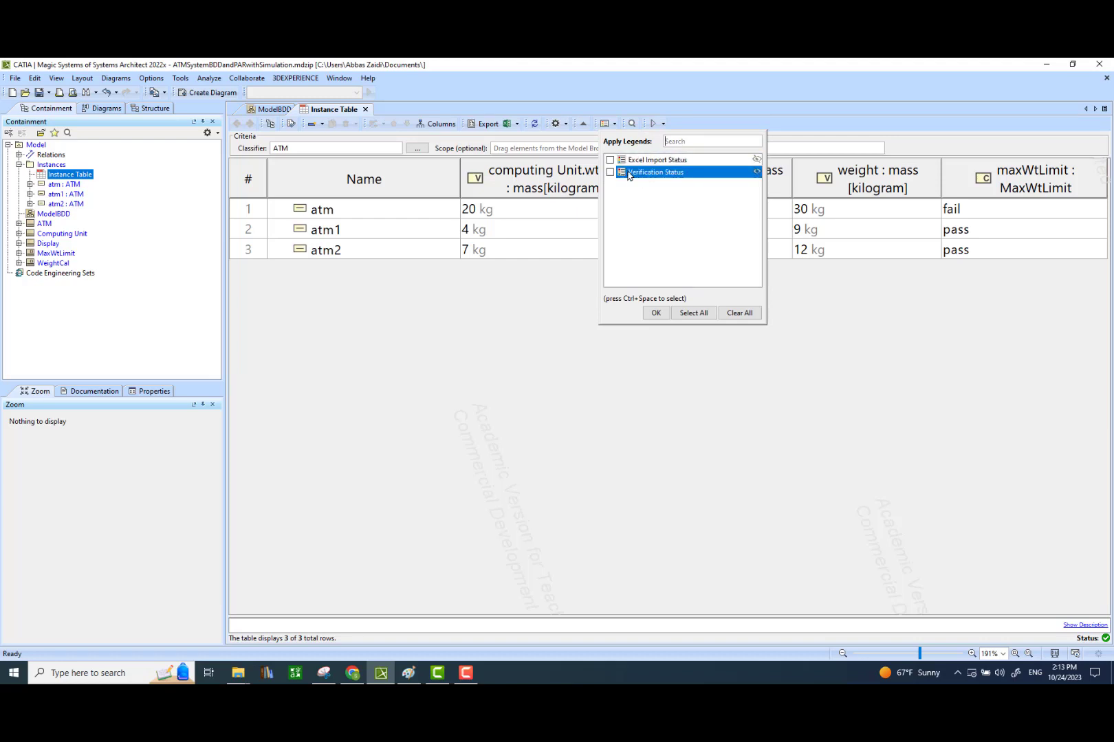
key("ctrl+space")
left_click(660, 315)
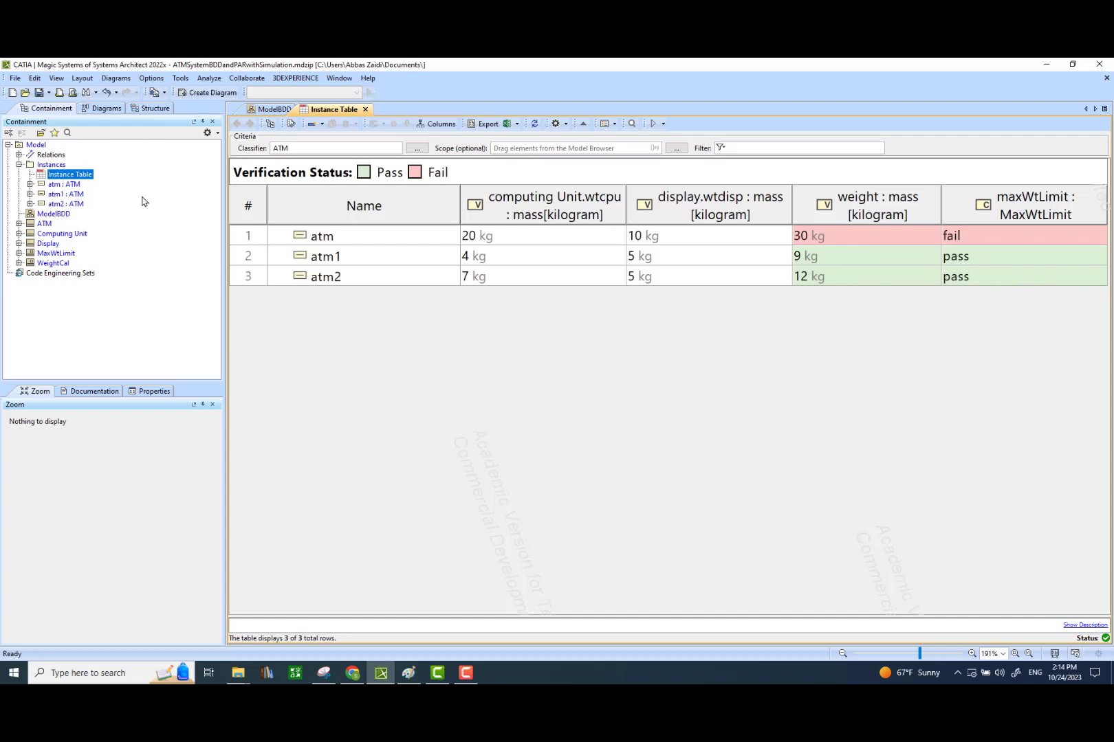
- Return to ModelBDD and refresh the embedded table to show red fail and green pass colouring
left_click(273, 109)
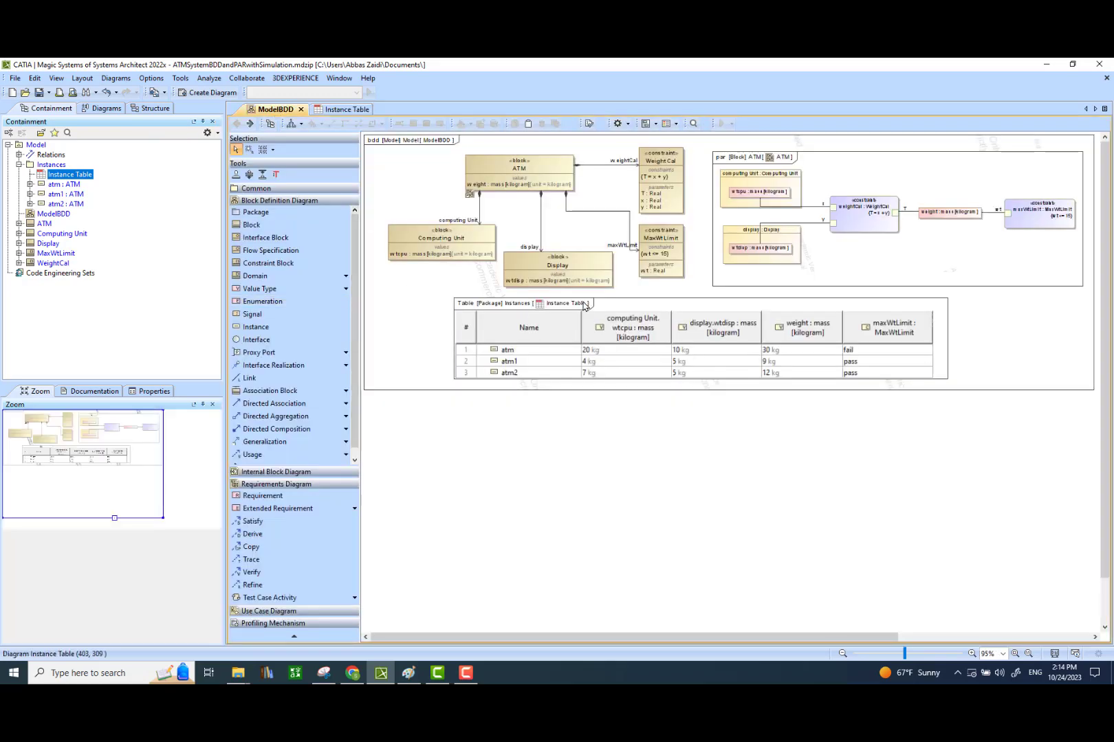
key("i")
key("Escape")
left_click(893, 362)
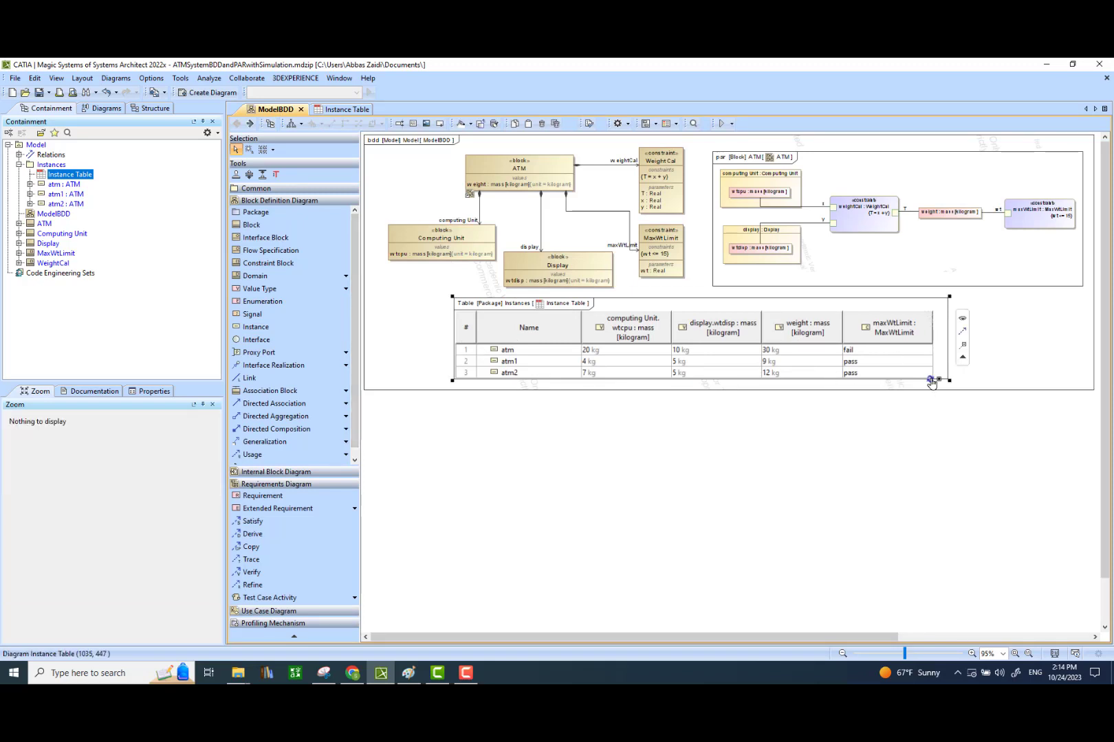
left_click(1002, 344)
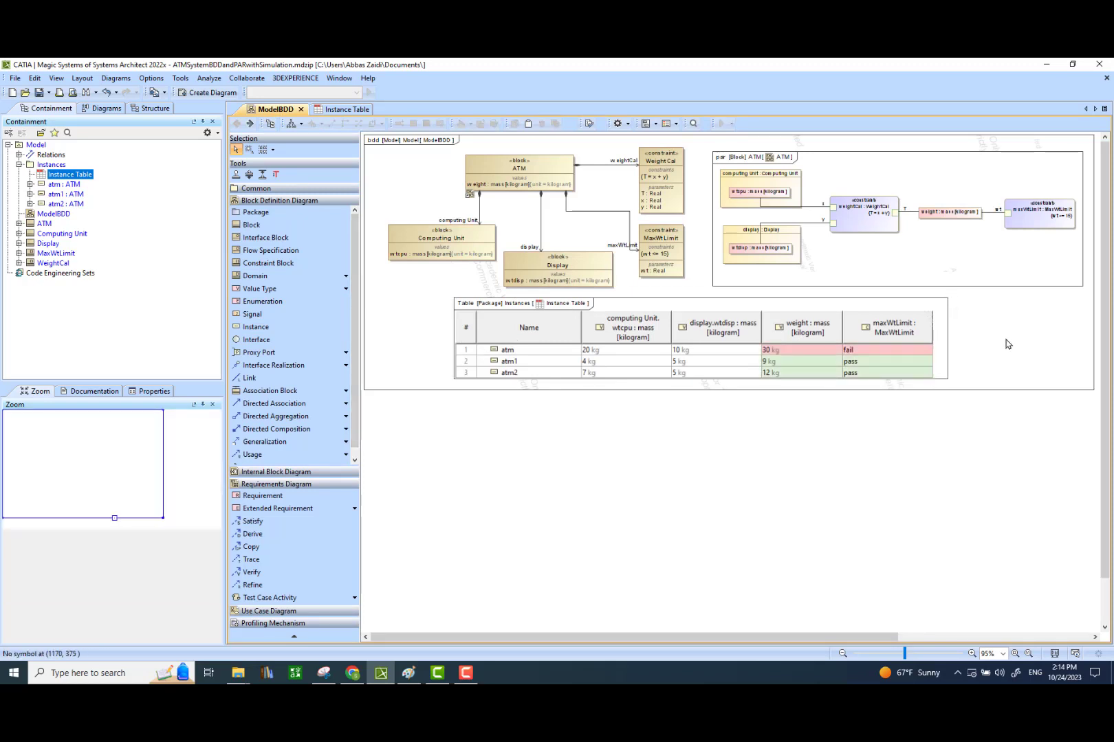